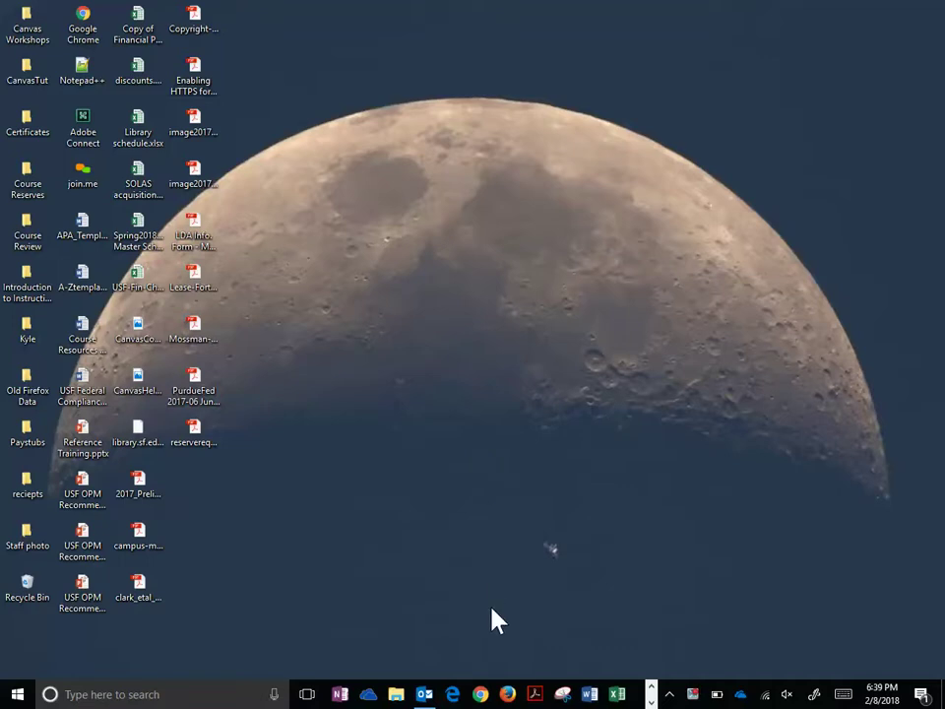
# Open canvas.sf.edu in Google Chrome and maximize the browser window
pyautogui.click(480, 694)
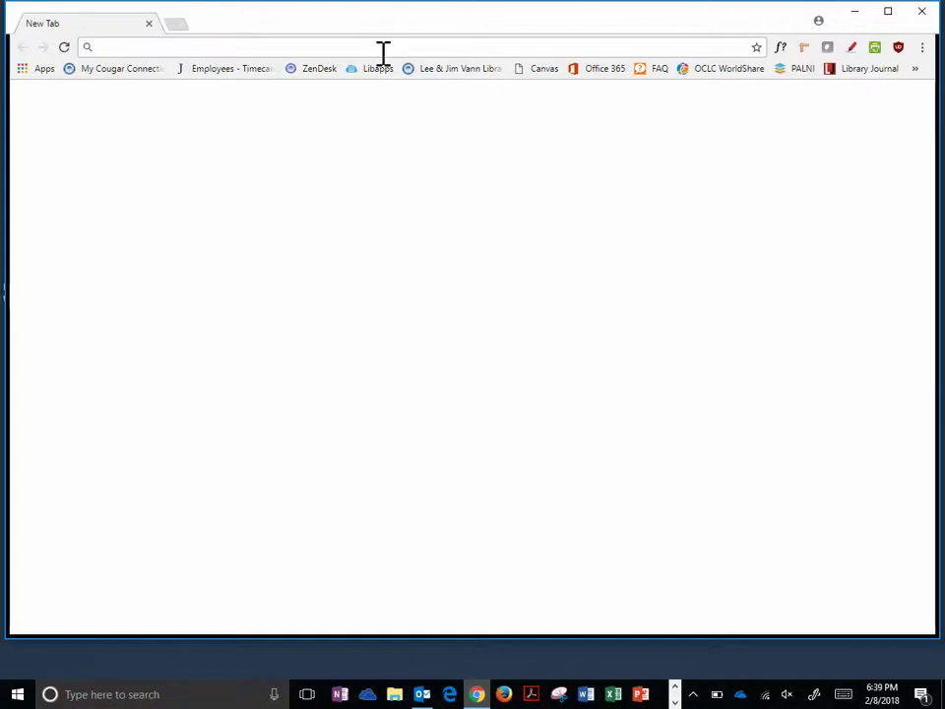
pyautogui.write('canvas.sf.edu')
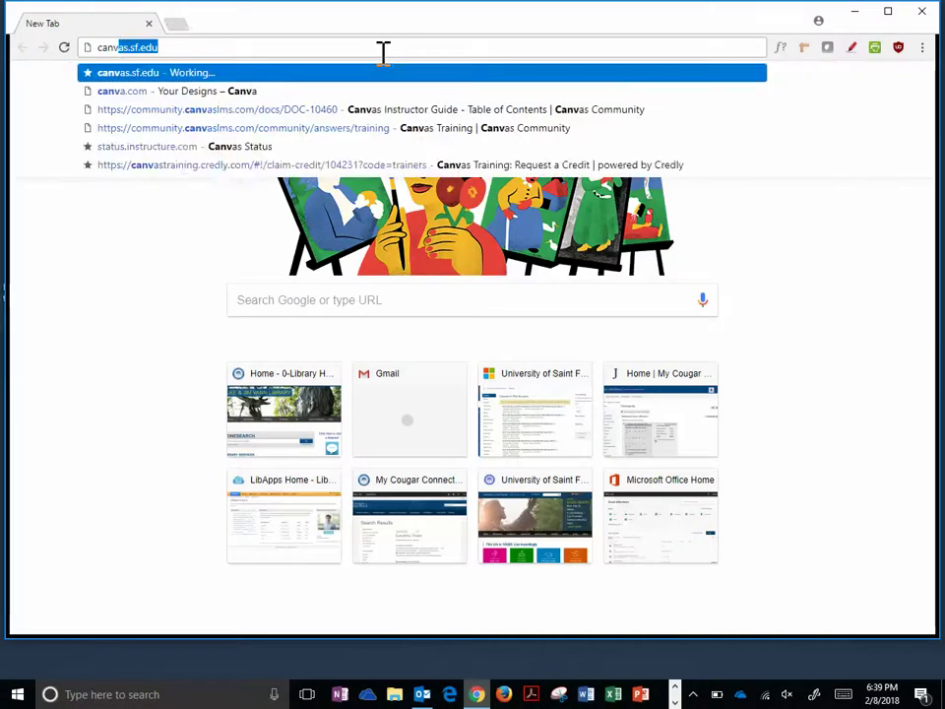
pyautogui.press('Return')
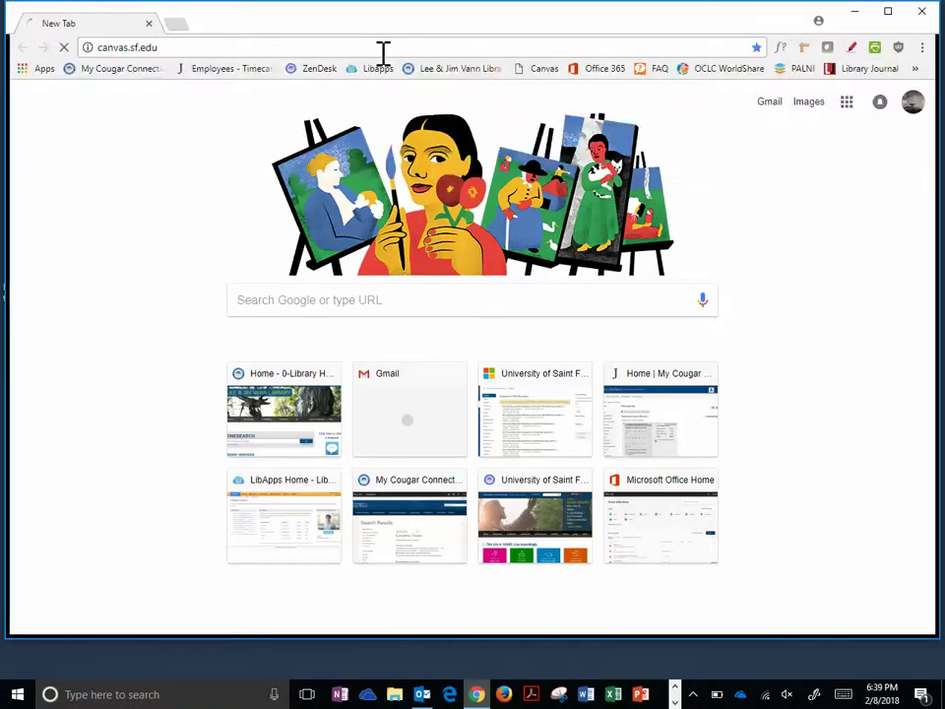
pyautogui.click(888, 12)
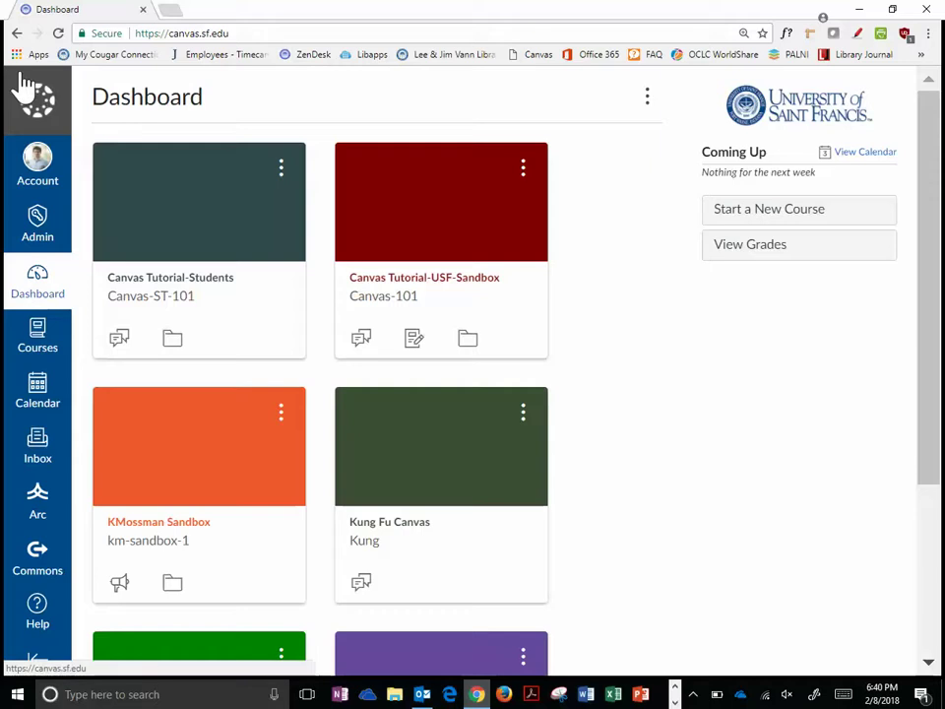
# Mark the Canvas global navigation items with the red pen of the page annotation tool, and close the tool
pyautogui.click(858, 34)
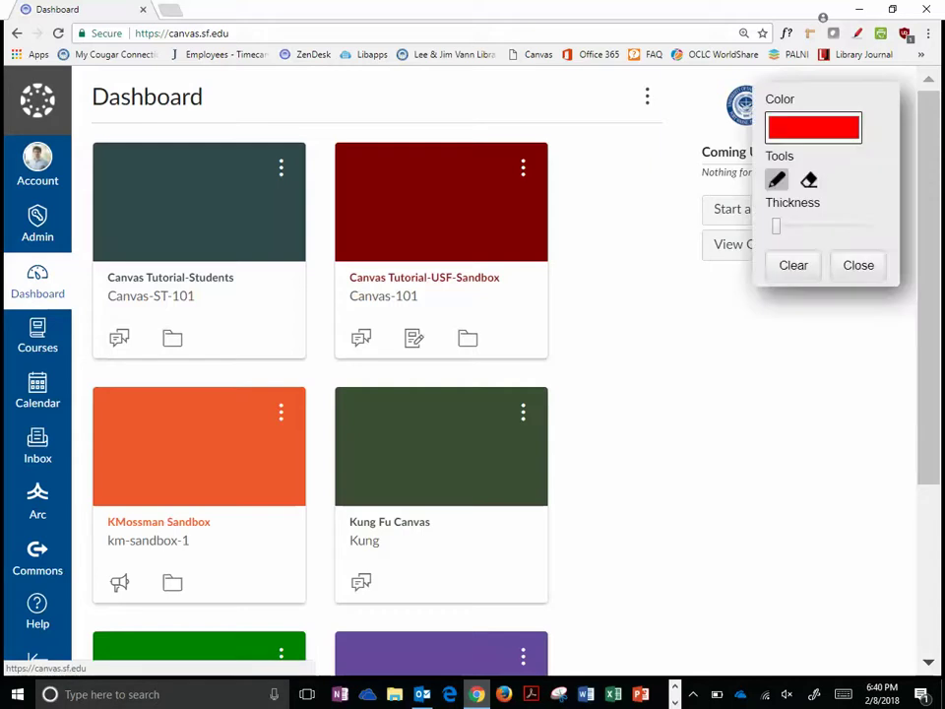
pyautogui.press('super+Tab')
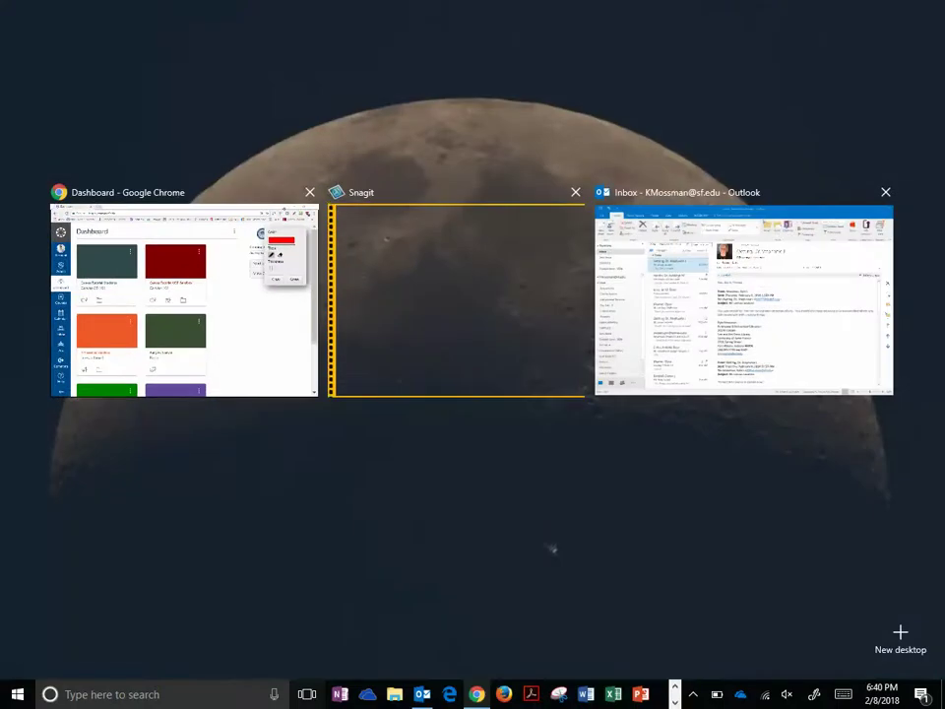
pyautogui.press('super+Tab')
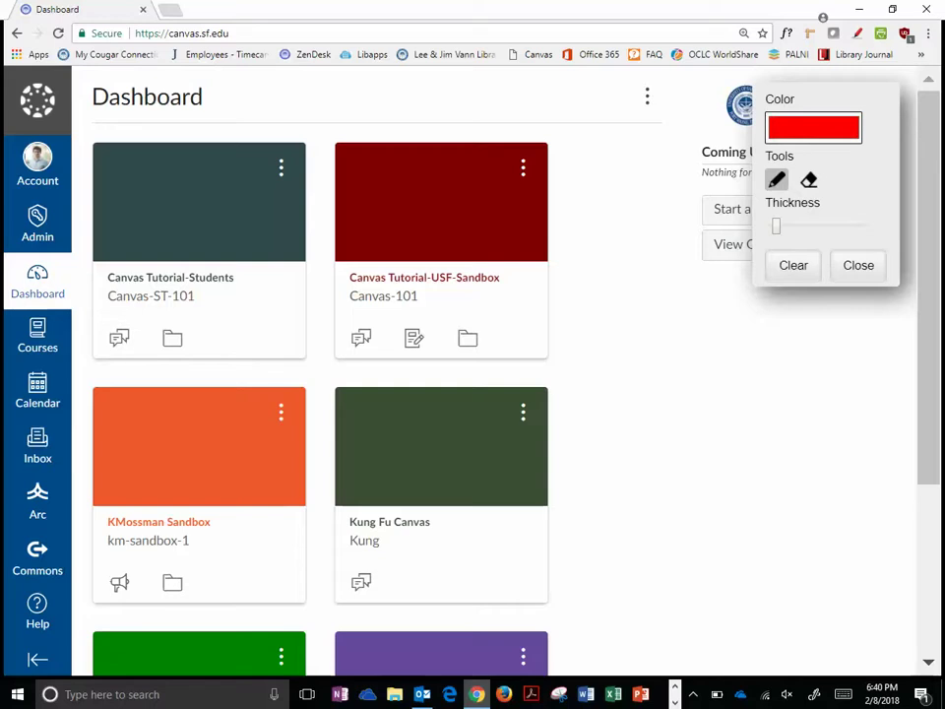
pyautogui.moveTo(43, 110); pyautogui.dragTo(38, 463)
pyautogui.moveTo(37, 552)
pyautogui.mouseDown()
pyautogui.moveTo(76, 335)
pyautogui.moveTo(20, 104)
pyautogui.moveTo(17, 443)
pyautogui.moveTo(50, 487)
pyautogui.mouseUp()
pyautogui.click(858, 266)
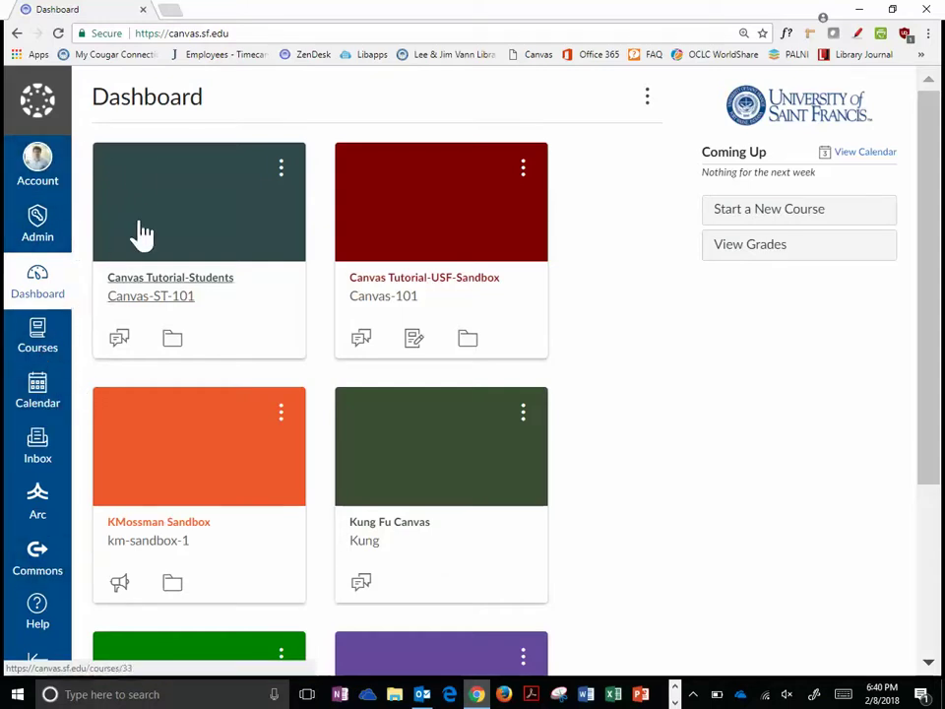
# View the account's profile page and return to the Dashboard
pyautogui.click(51, 184)
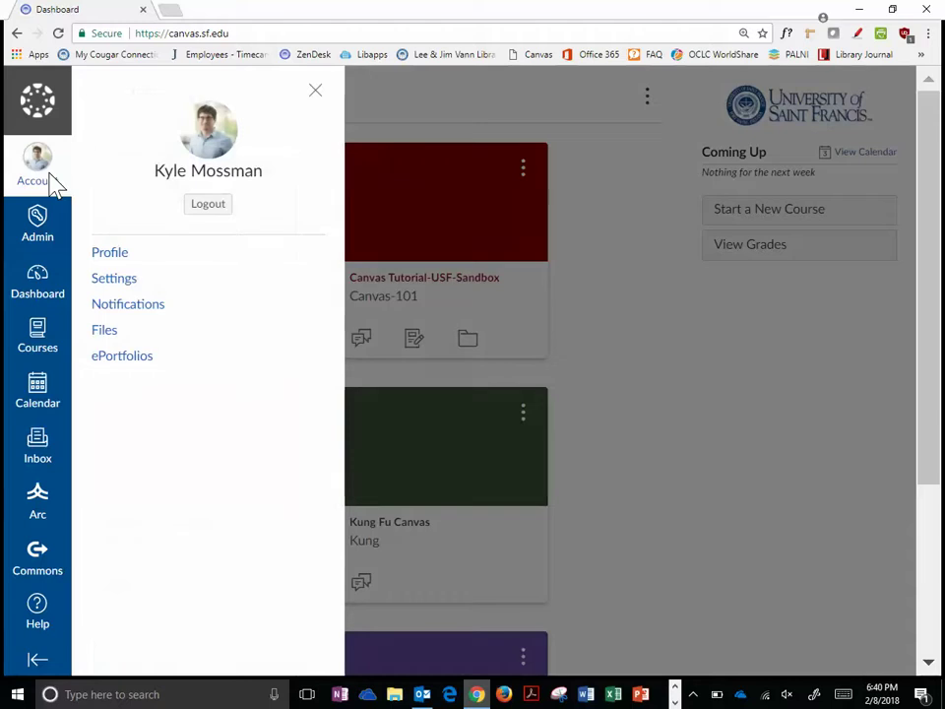
pyautogui.click(109, 258)
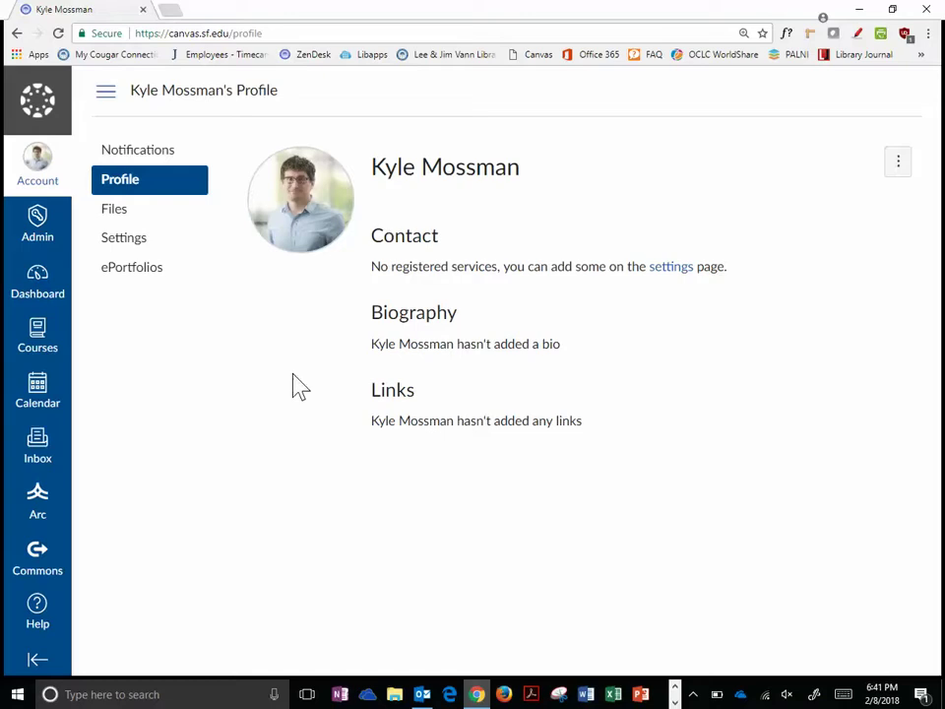
pyautogui.click(50, 294)
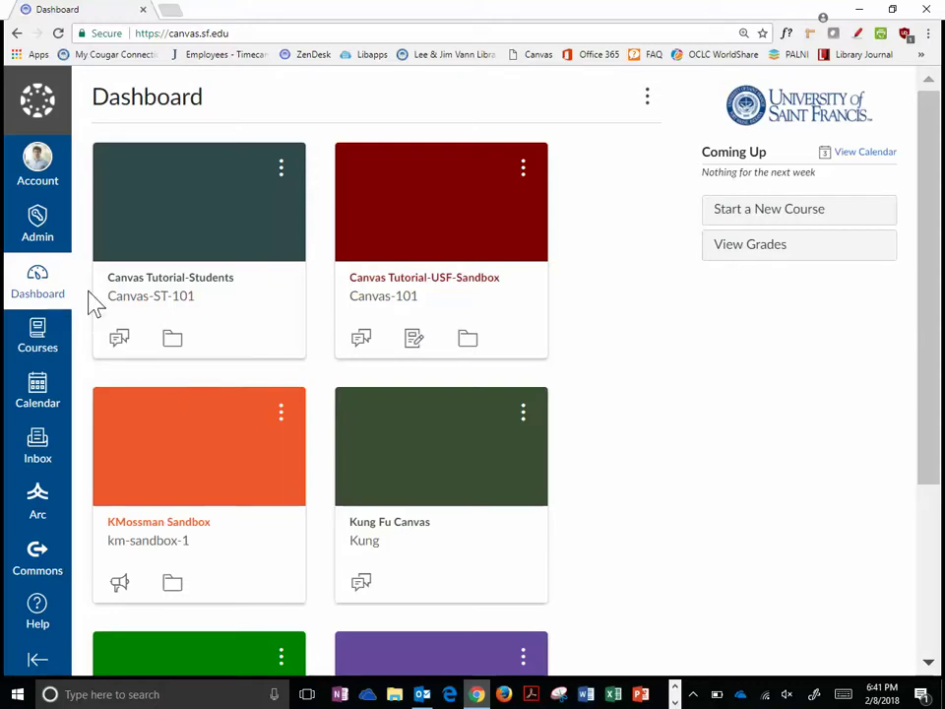
# Open the All Courses page and compare its starred courses with the Courses shortcut list
pyautogui.click(44, 345)
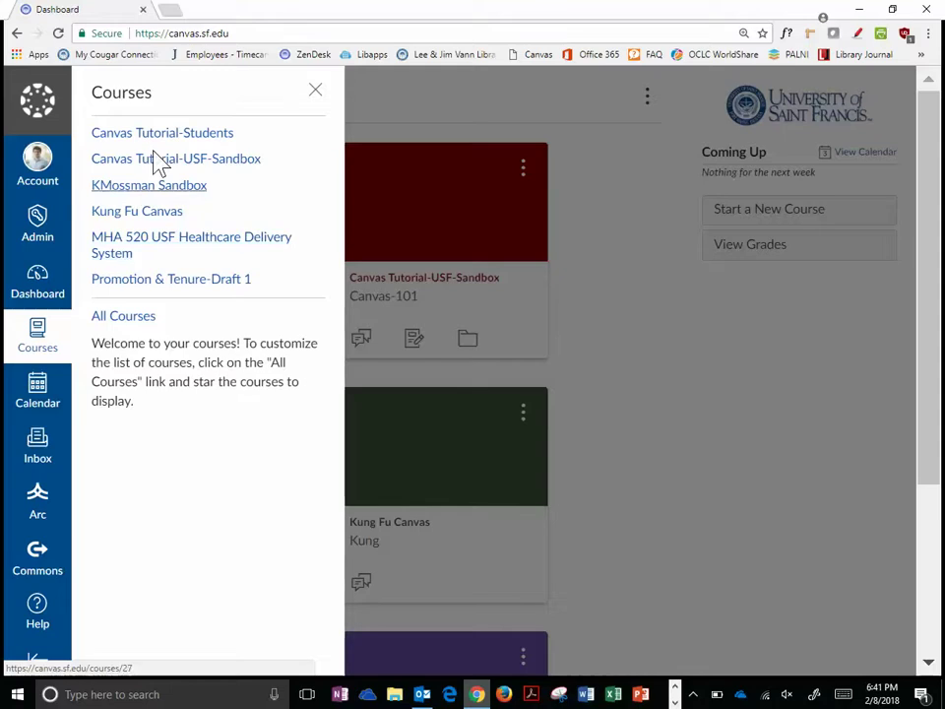
pyautogui.click(144, 321)
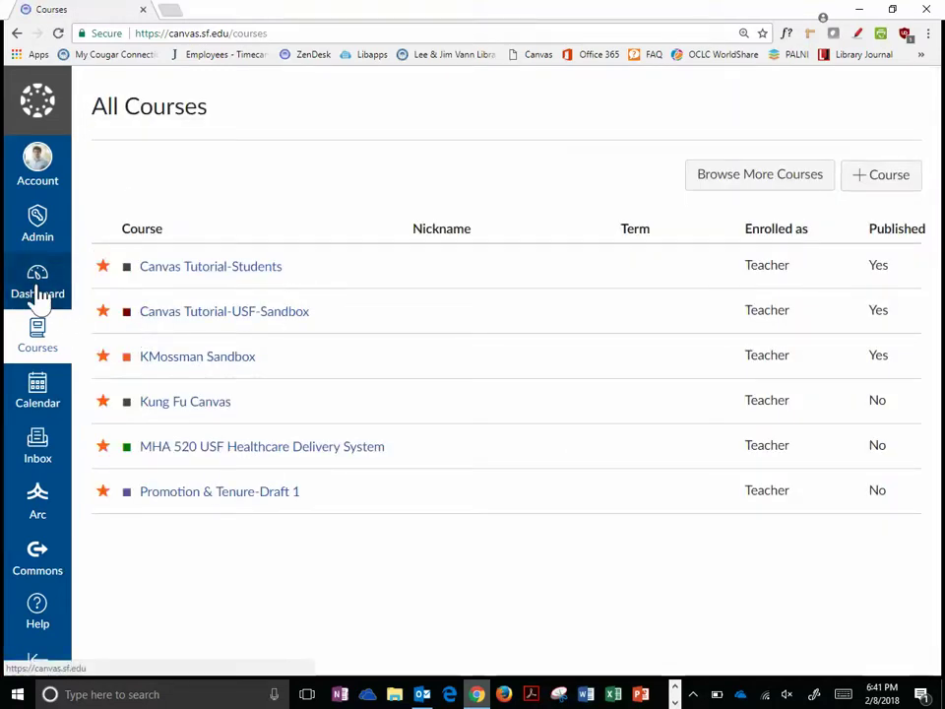
pyautogui.click(41, 340)
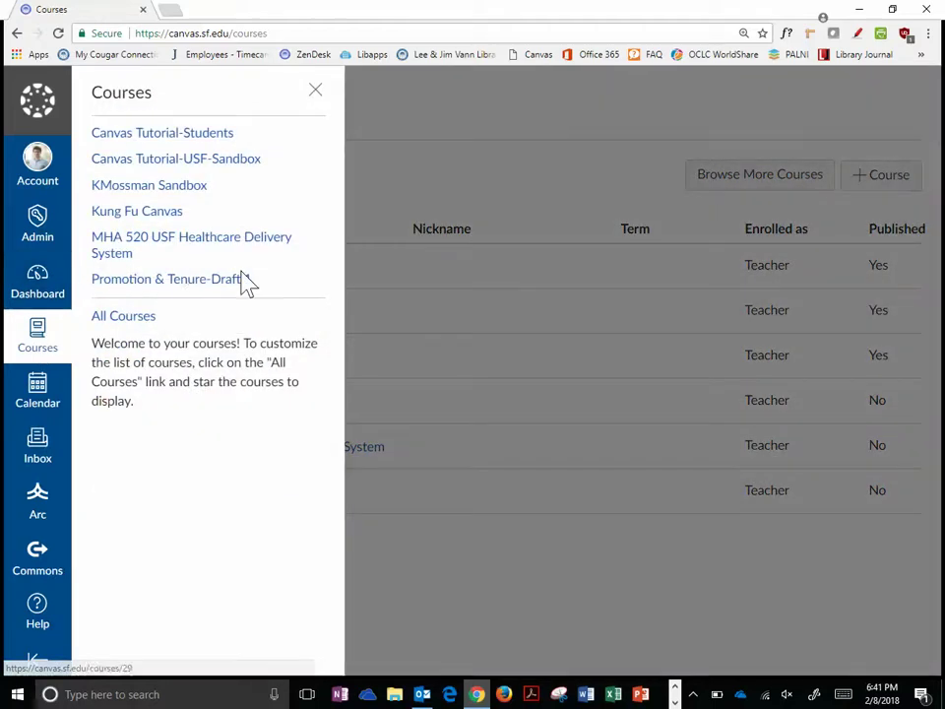
pyautogui.click(438, 200)
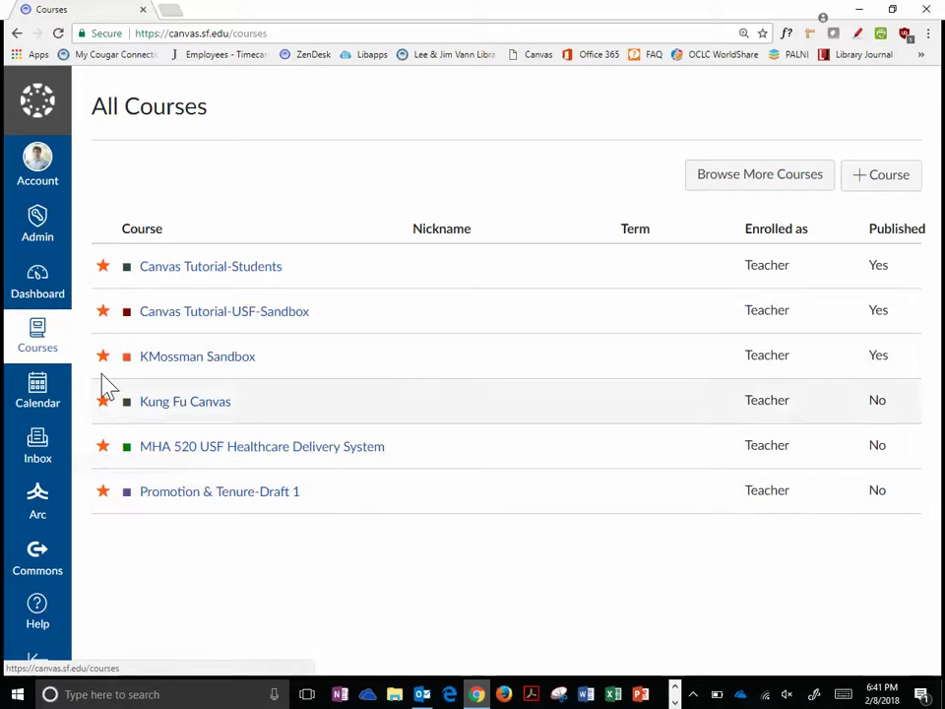
pyautogui.click(37, 346)
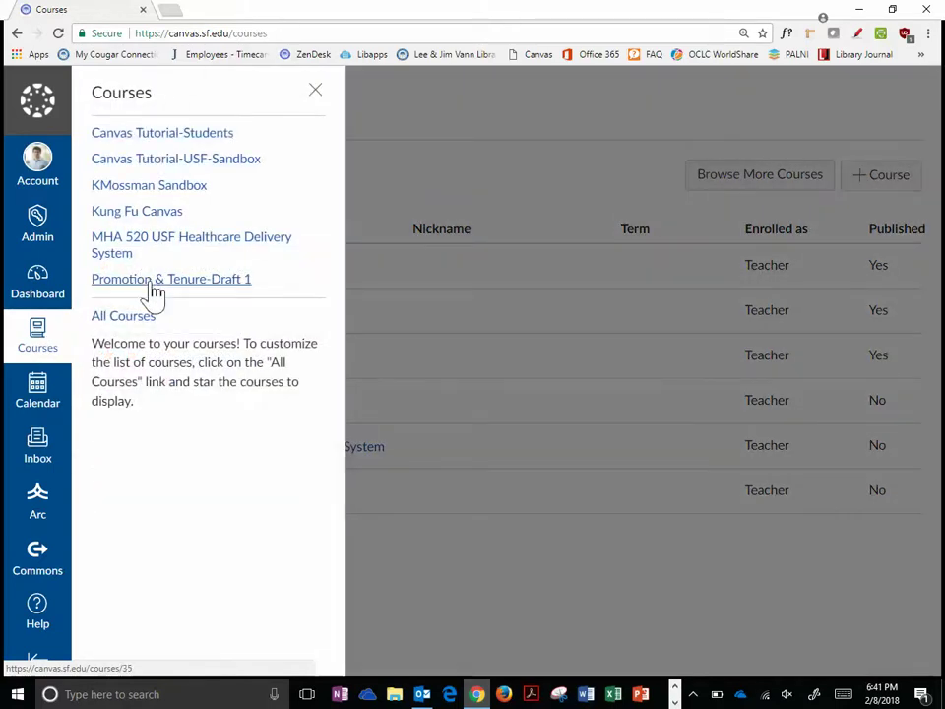
pyautogui.click(415, 186)
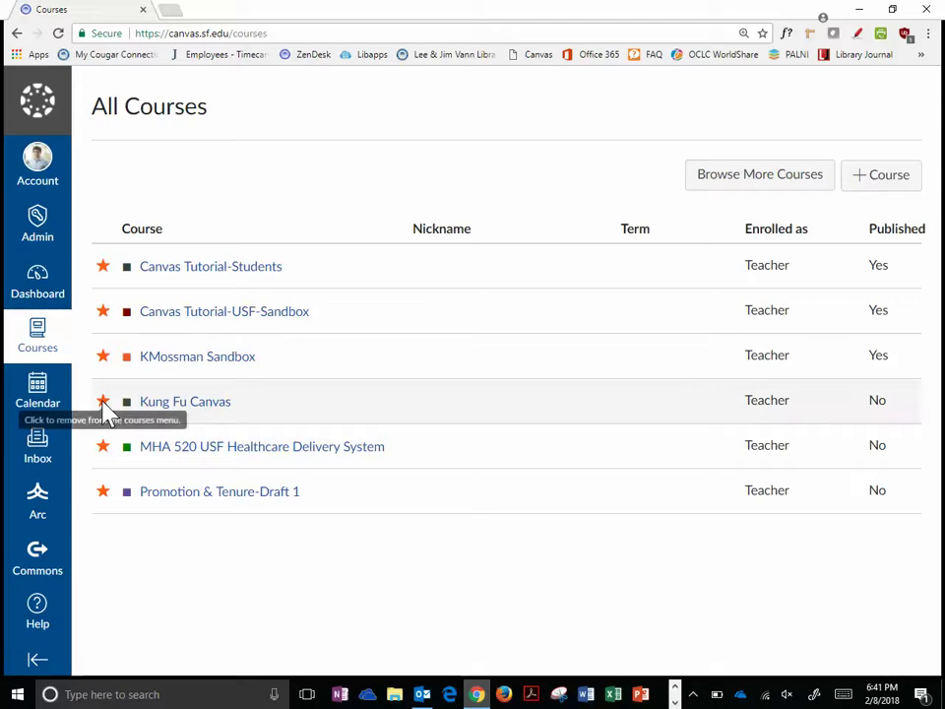
# Unstar Kung Fu Canvas, MHA 520 USF Healthcare Delivery System and Promotion & Tenure-Draft 1 in the course list
pyautogui.click(104, 402)
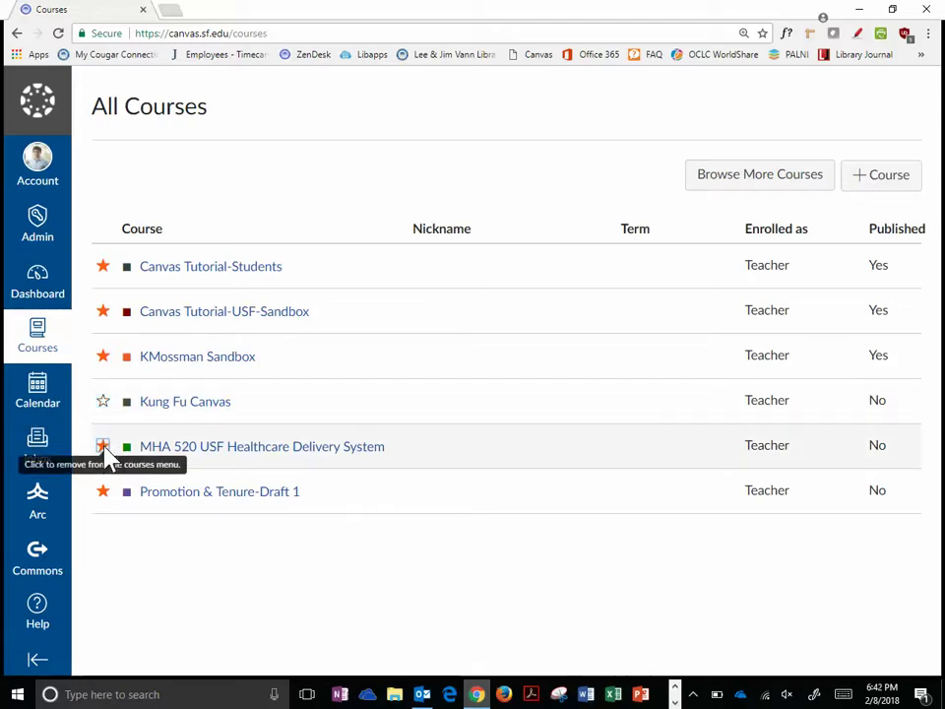
pyautogui.click(104, 447)
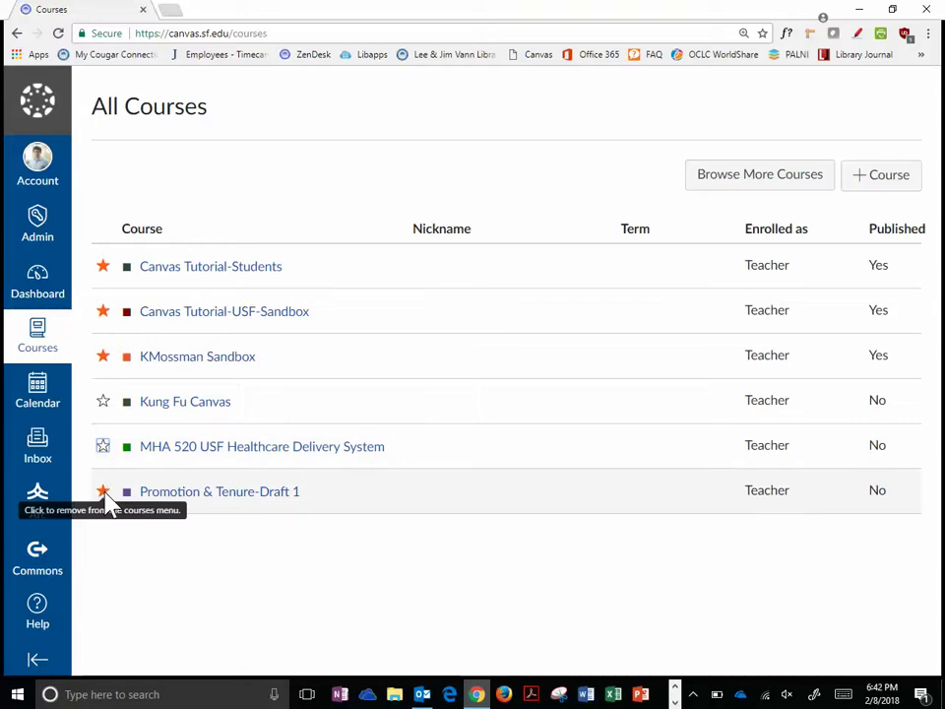
pyautogui.click(103, 492)
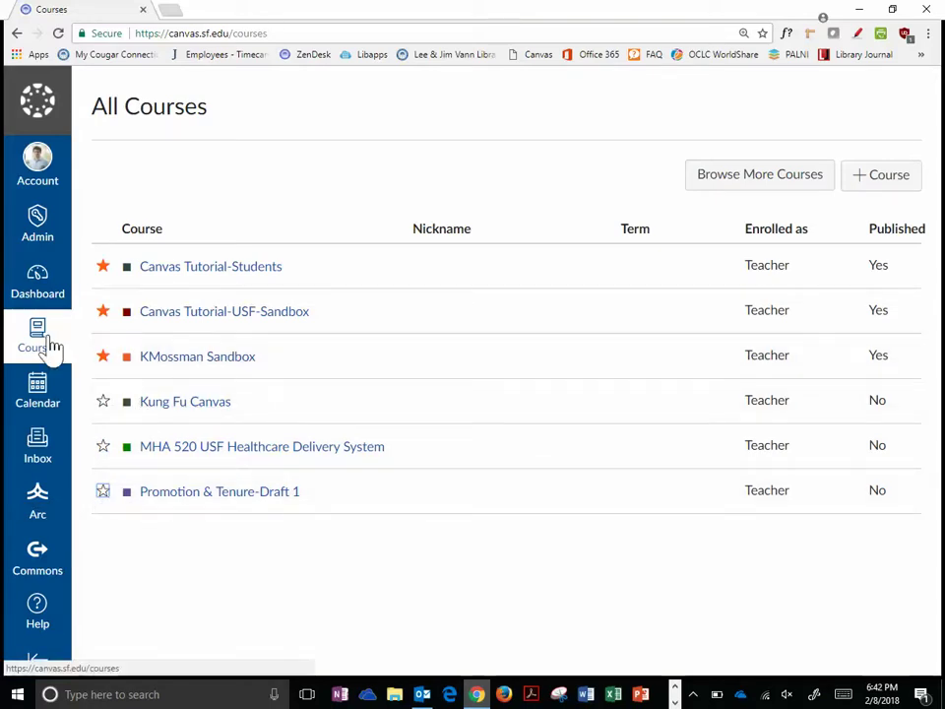
# Reload the All Courses page and check which courses the Courses shortcut list shows
pyautogui.click(50, 344)
pyautogui.click(418, 193)
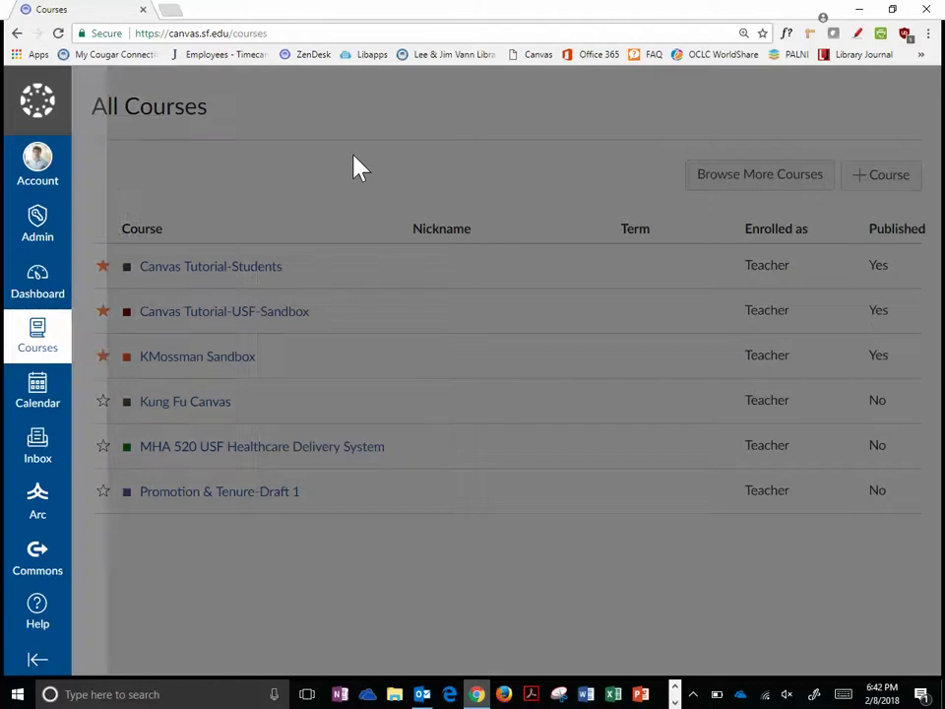
pyautogui.click(59, 35)
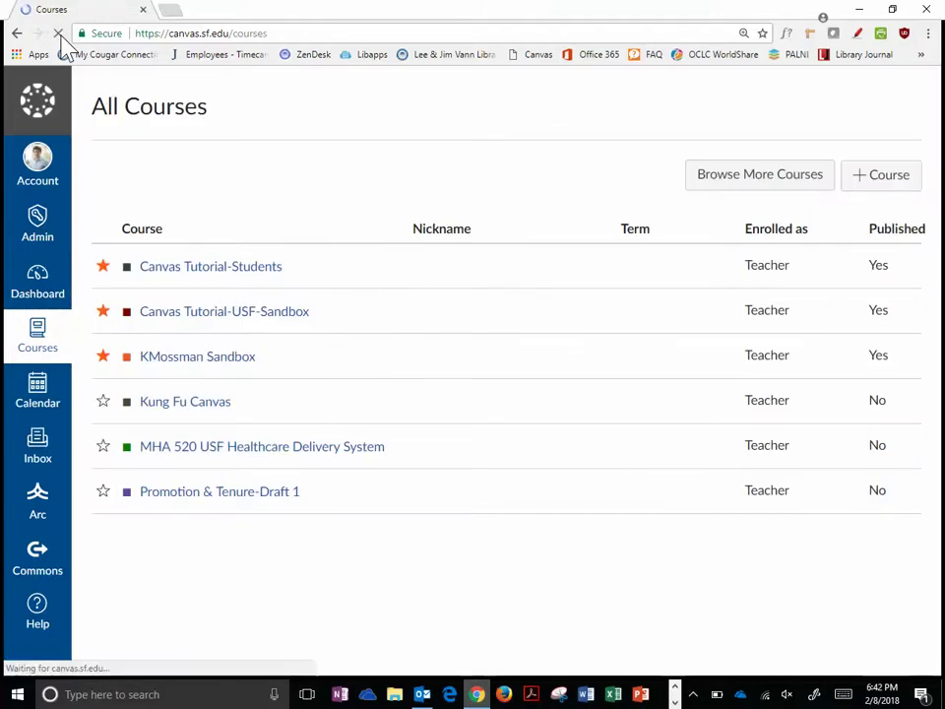
pyautogui.click(35, 335)
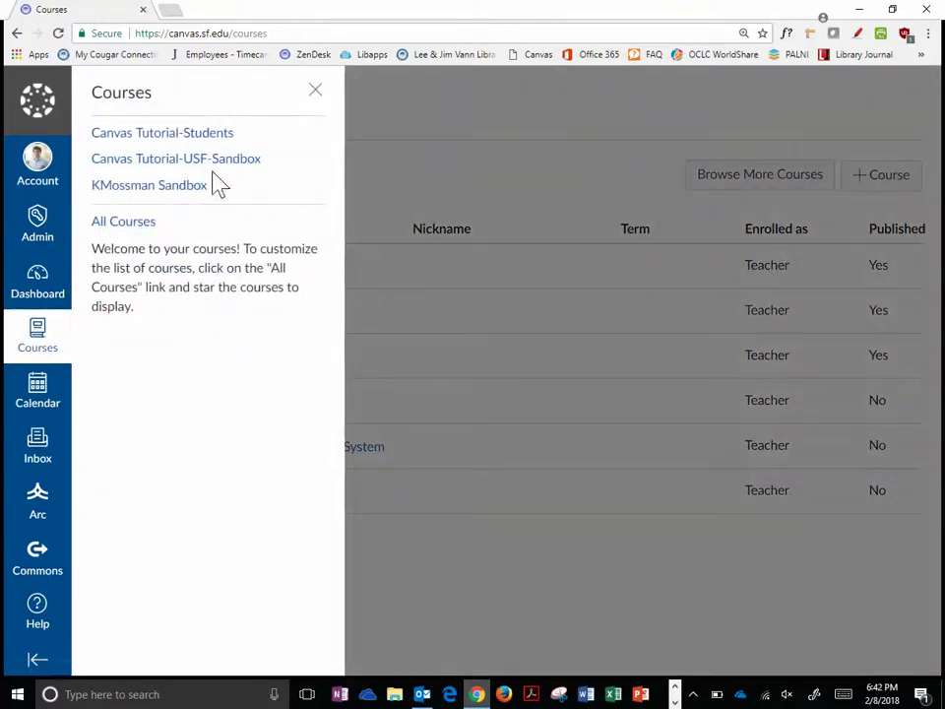
pyautogui.click(454, 186)
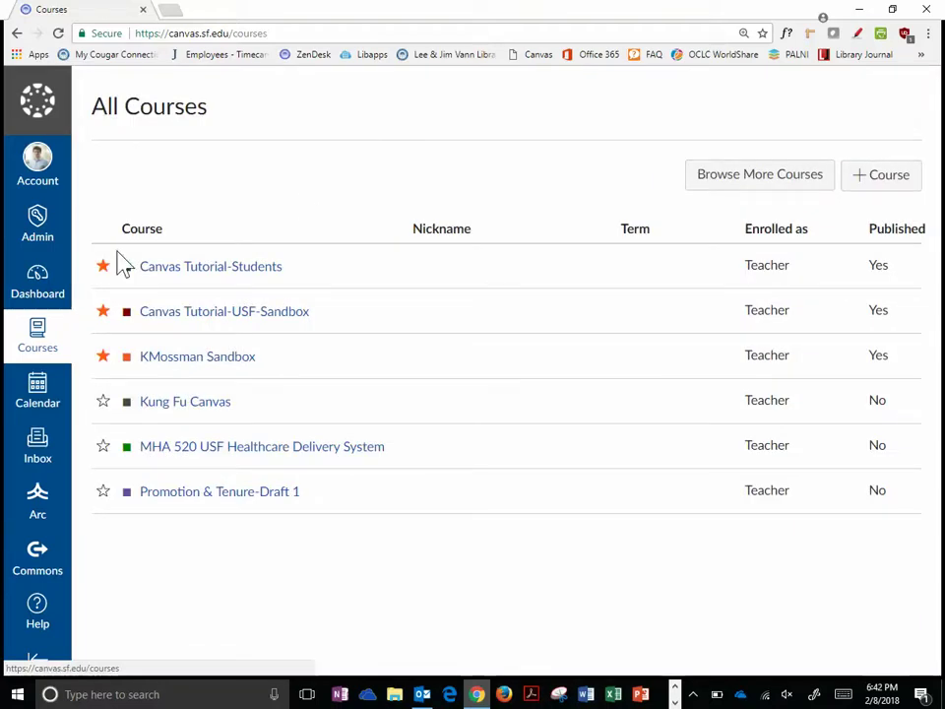
pyautogui.click(35, 353)
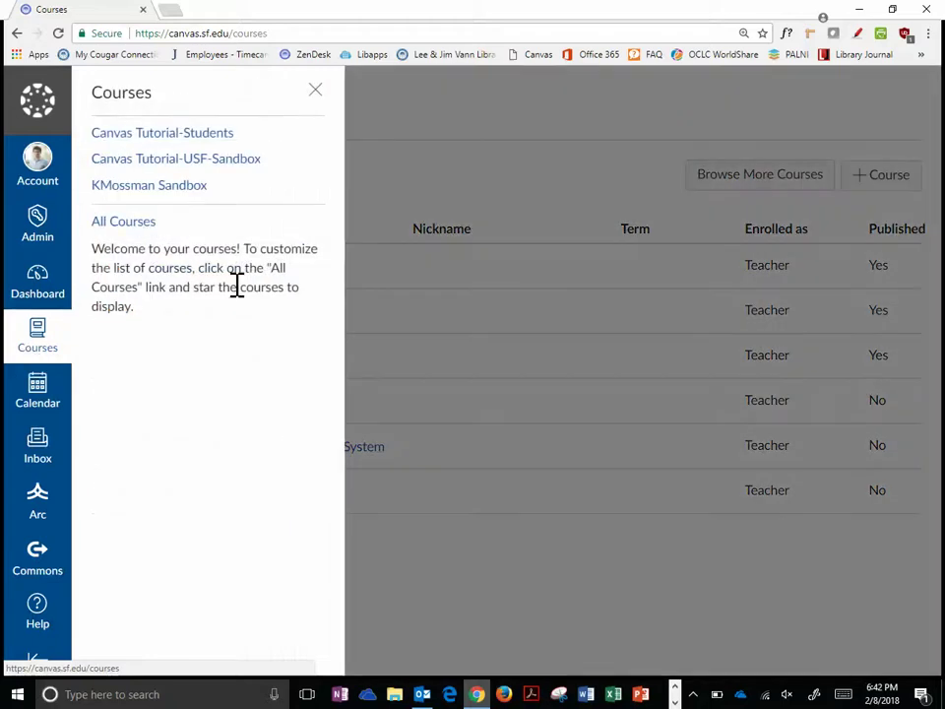
pyautogui.click(410, 190)
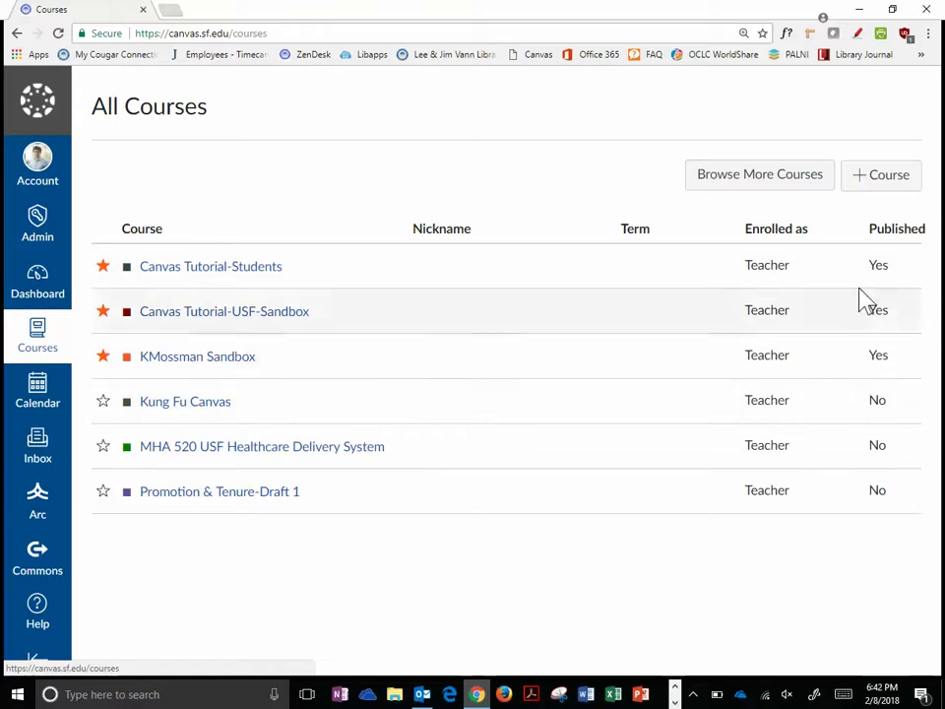
# Open the Canvas calendar, bring up the form for creating a new event and dismiss it
pyautogui.click(54, 417)
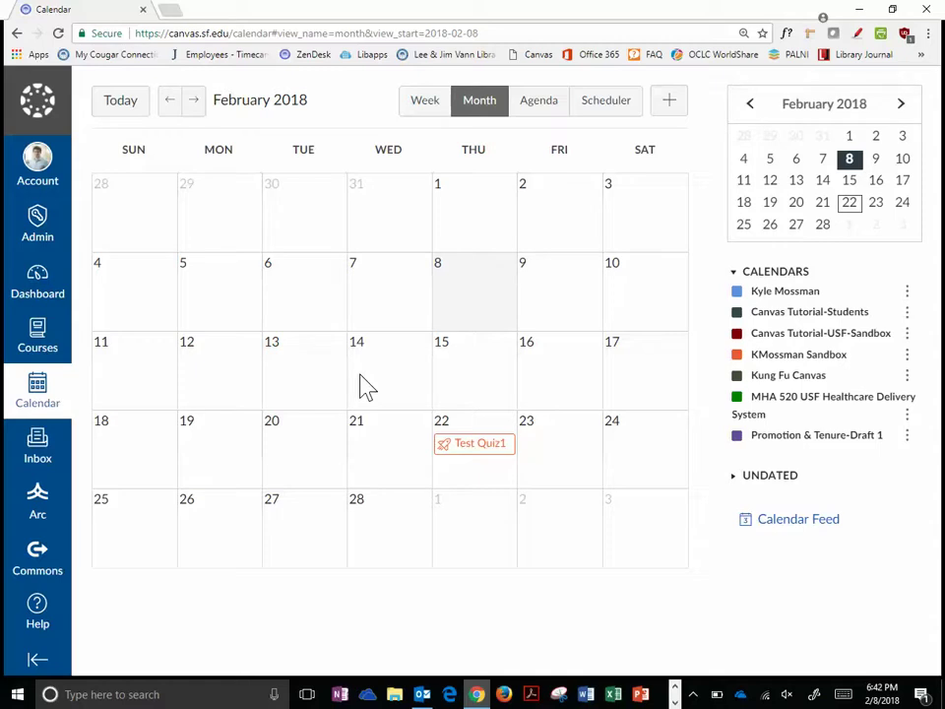
pyautogui.click(670, 111)
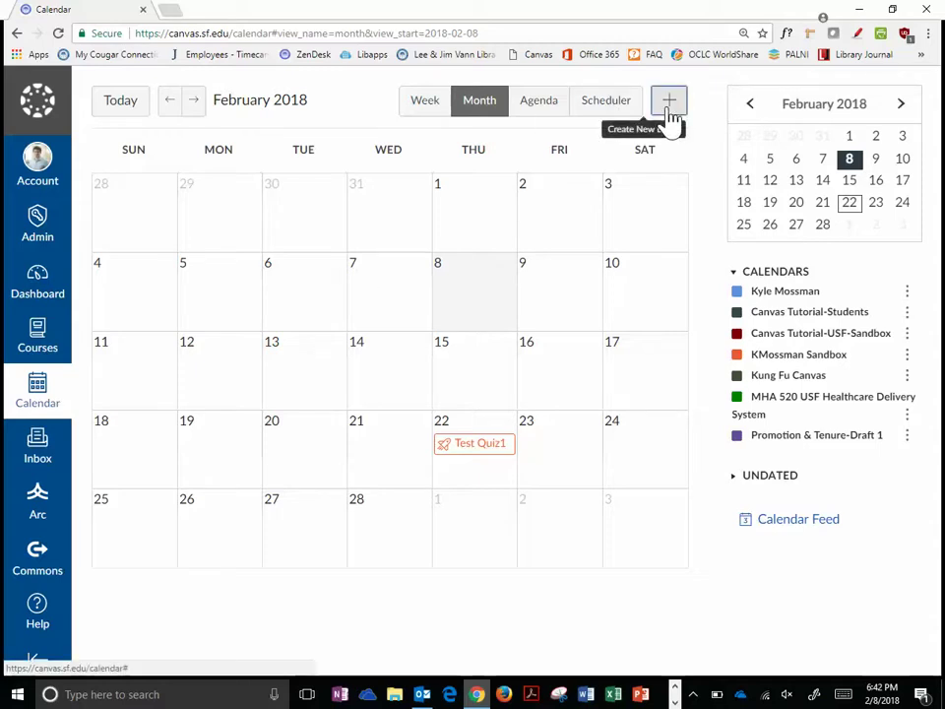
pyautogui.click(622, 193)
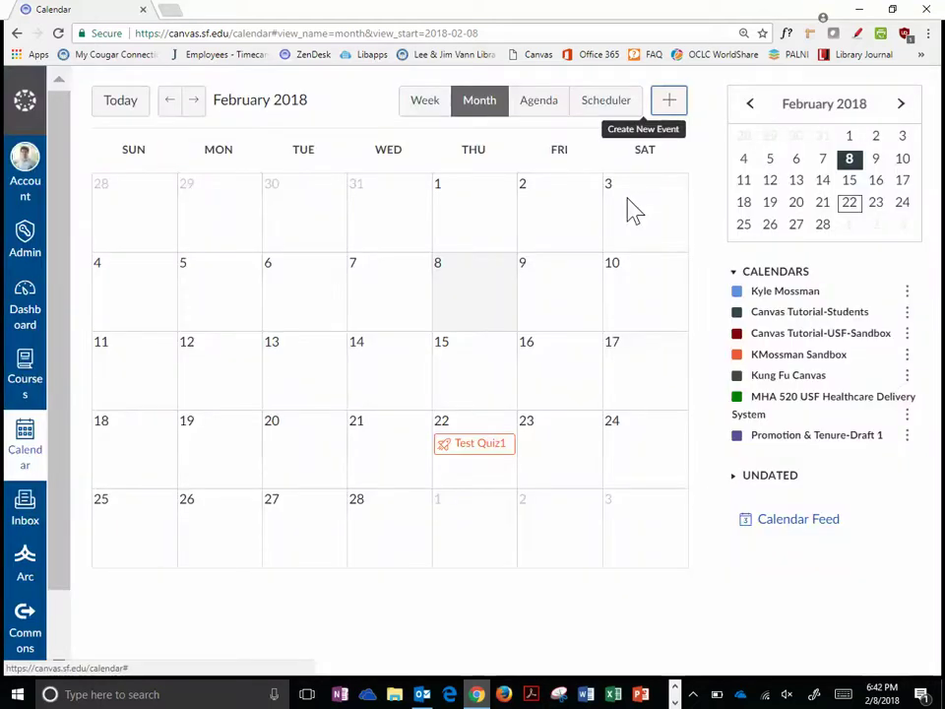
# Mark the Calendars list and circle Test Quiz1 on February 22 with the red annotation pen, and close the annotation tool
pyautogui.click(857, 33)
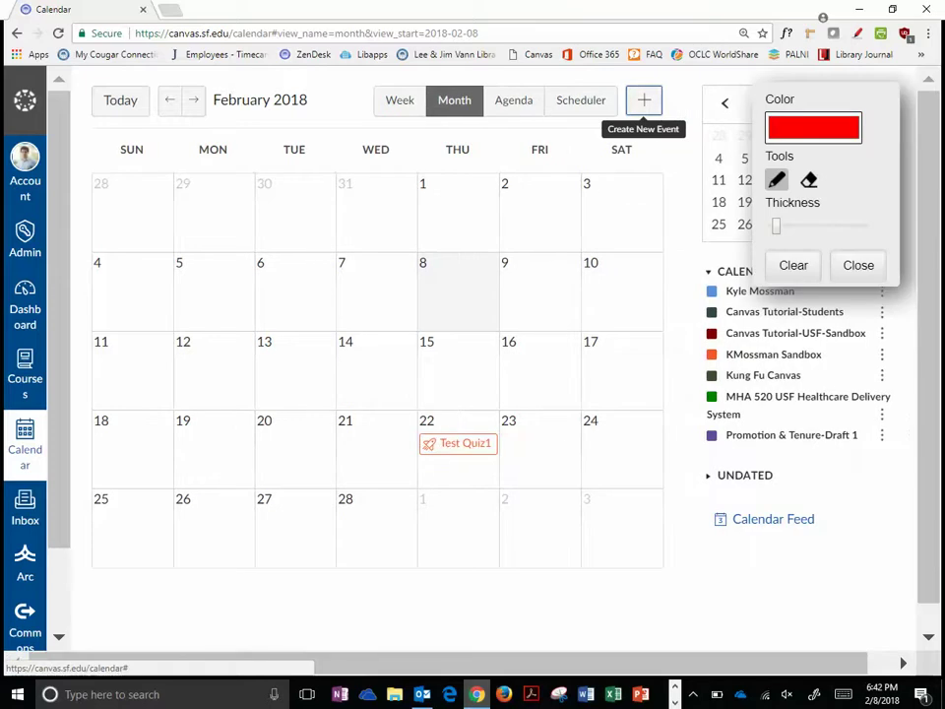
pyautogui.moveTo(710, 258)
pyautogui.mouseDown()
pyautogui.moveTo(702, 278)
pyautogui.moveTo(780, 490)
pyautogui.mouseUp()
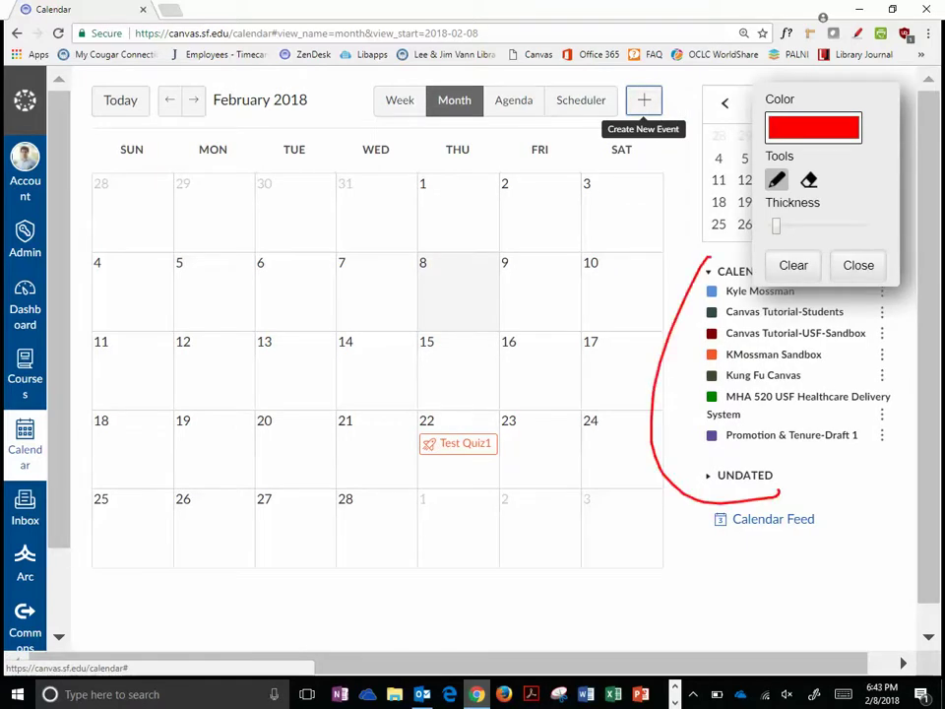
pyautogui.moveTo(407, 406)
pyautogui.mouseDown()
pyautogui.moveTo(462, 386)
pyautogui.moveTo(394, 462)
pyautogui.moveTo(403, 414)
pyautogui.mouseUp()
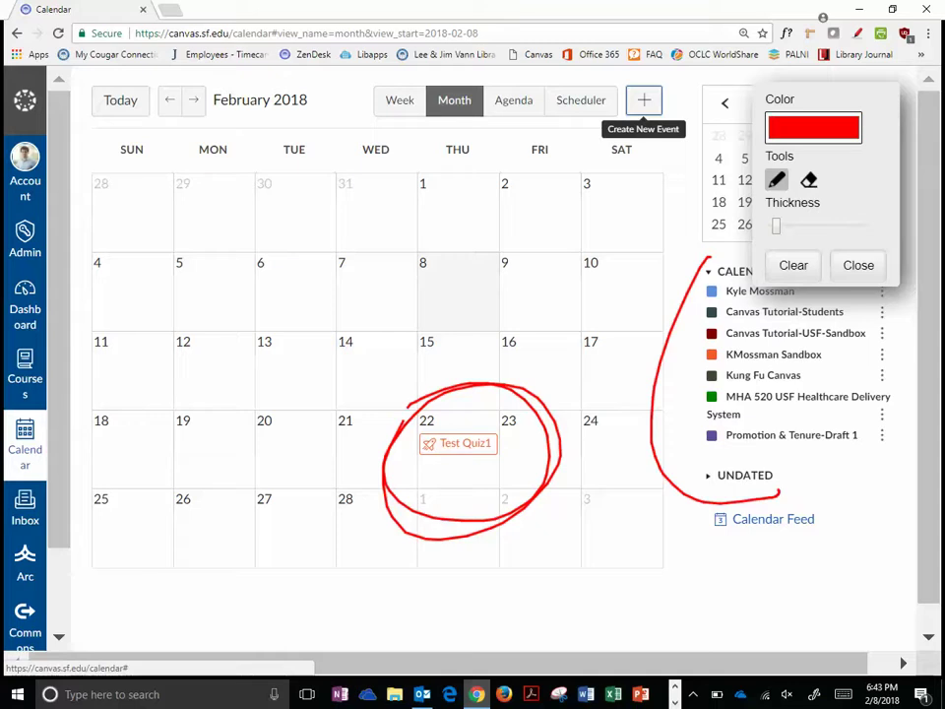
pyautogui.click(858, 266)
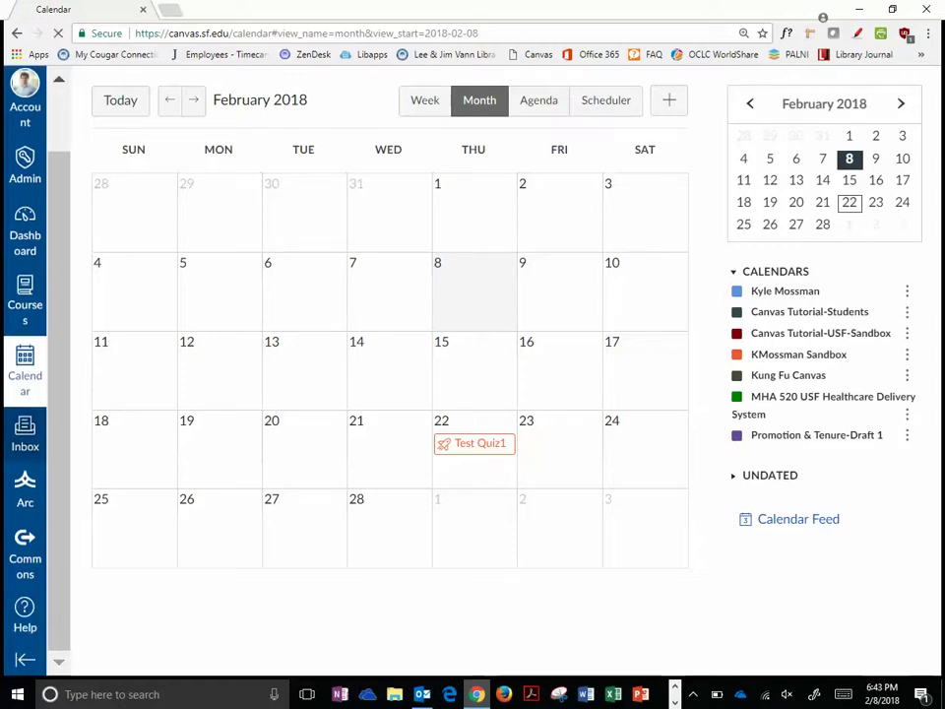
# Open the Canvas inbox and view the message "yay I can email from Canvas"
pyautogui.click(25, 444)
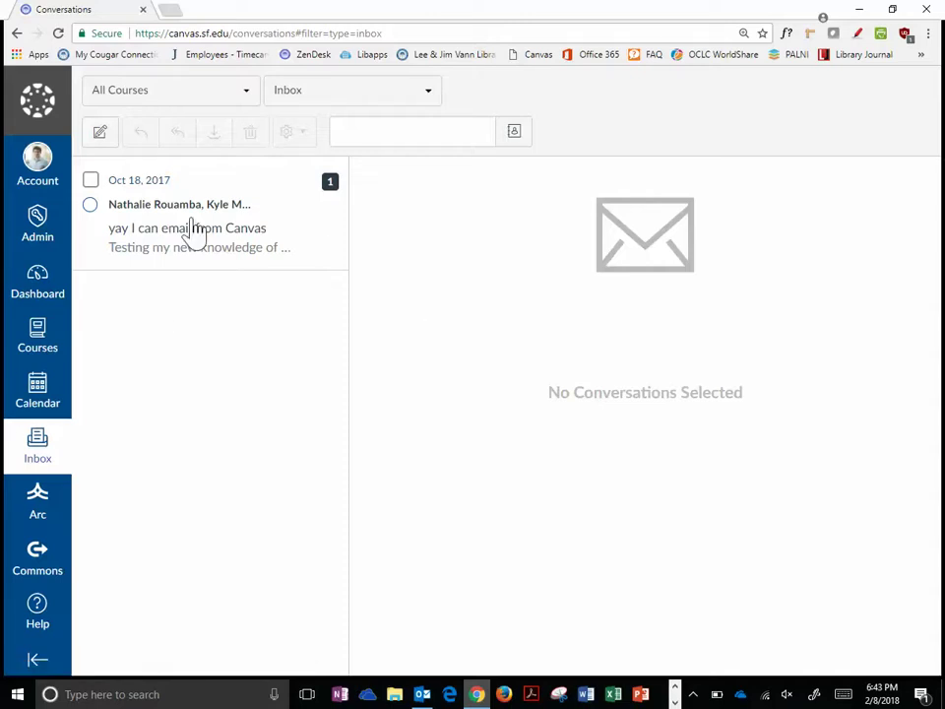
pyautogui.click(234, 243)
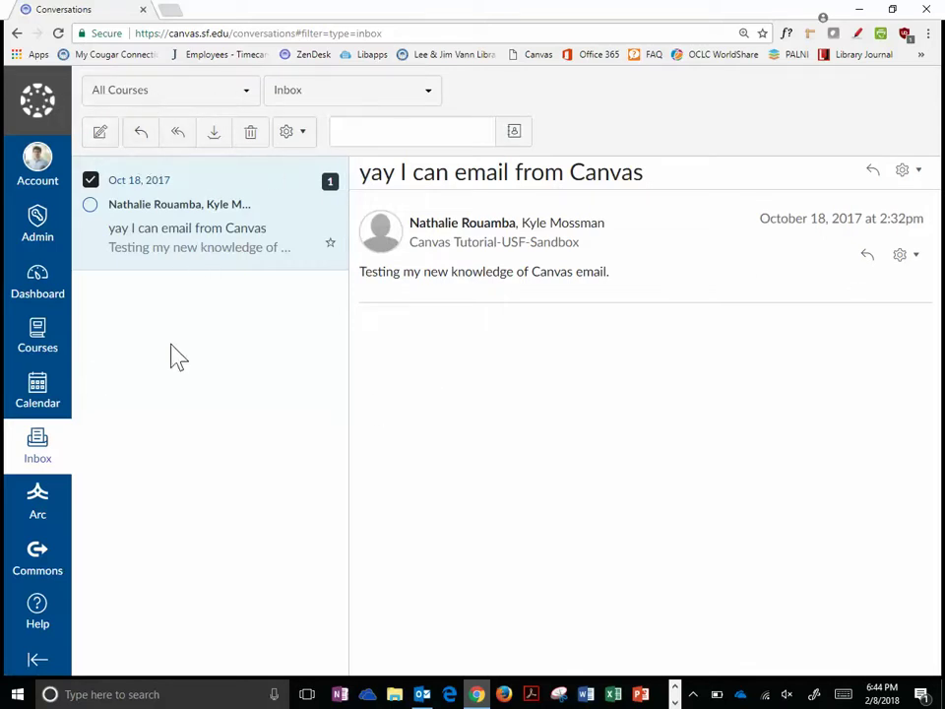
# View the My Uploads page in Arc, and open Commons and browse its latest public resources
pyautogui.click(52, 525)
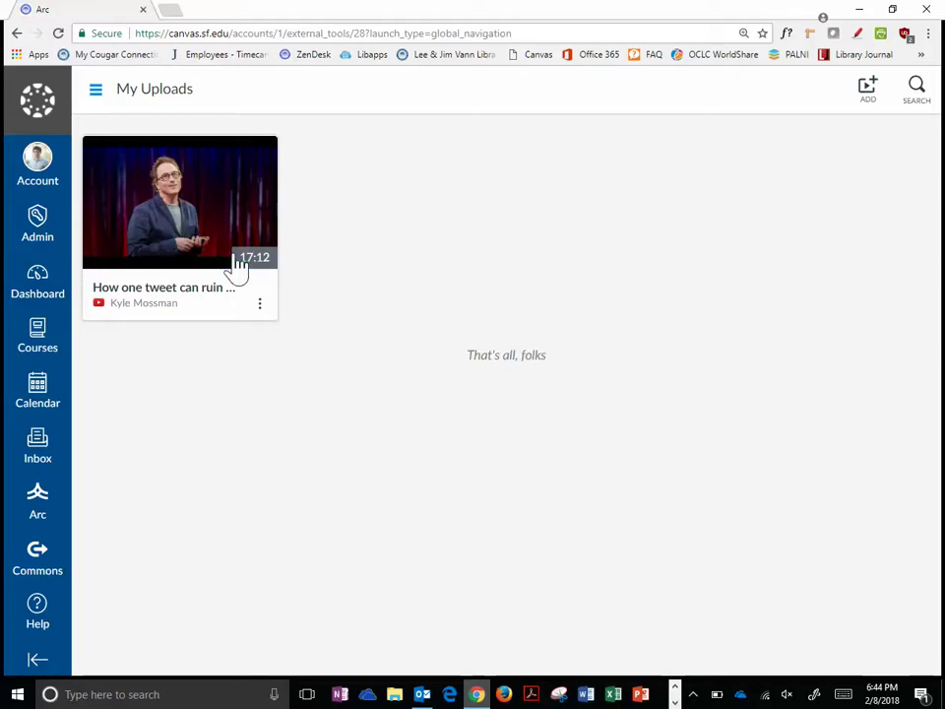
pyautogui.moveTo(237, 265)
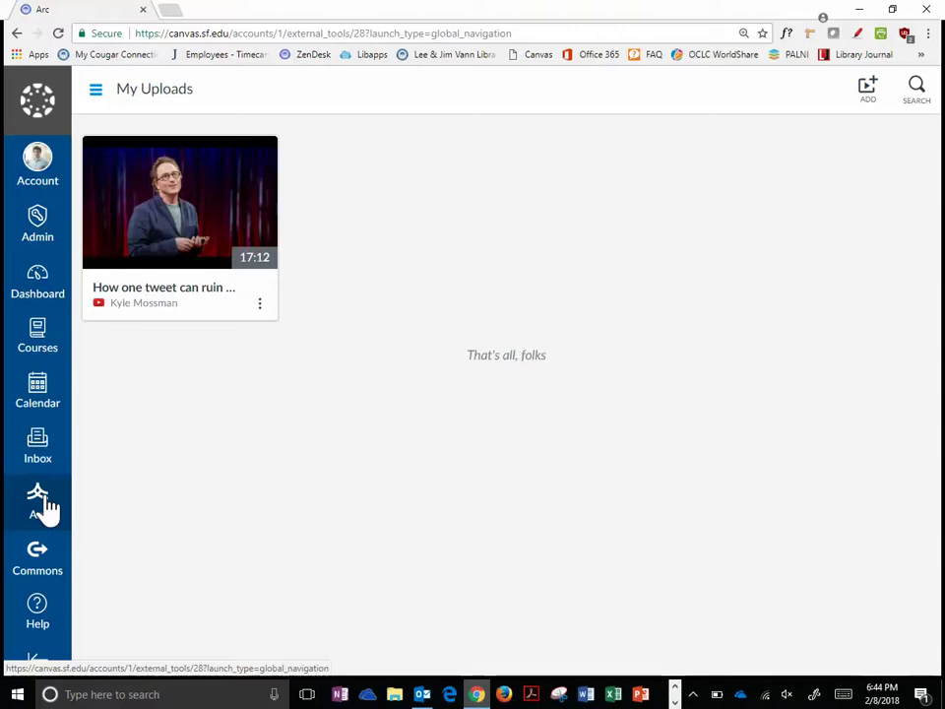
pyautogui.click(47, 588)
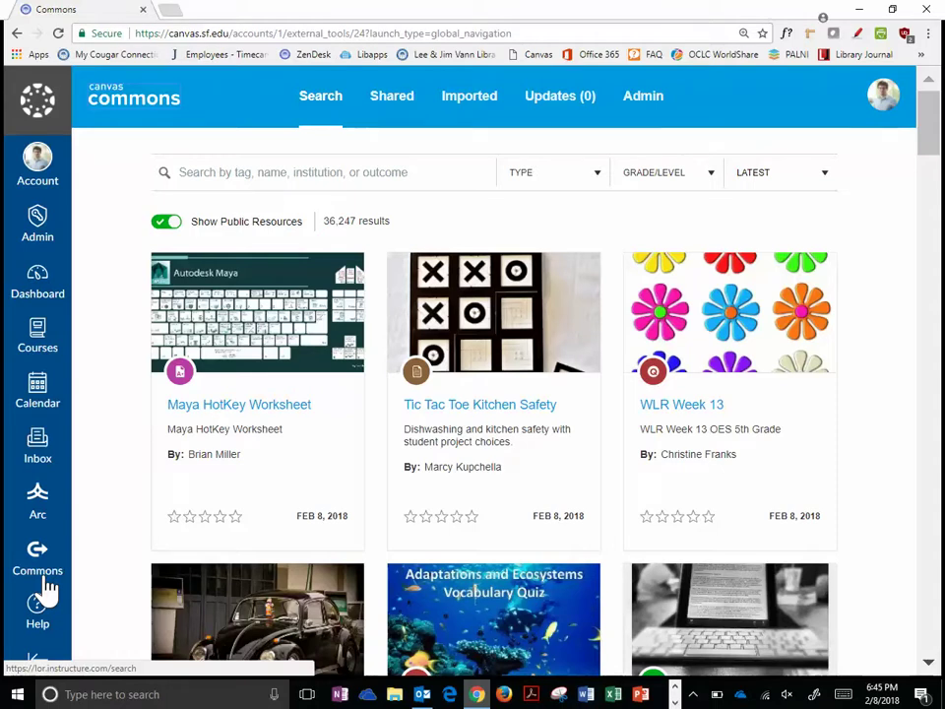
pyautogui.scroll(-3, 44, 585)
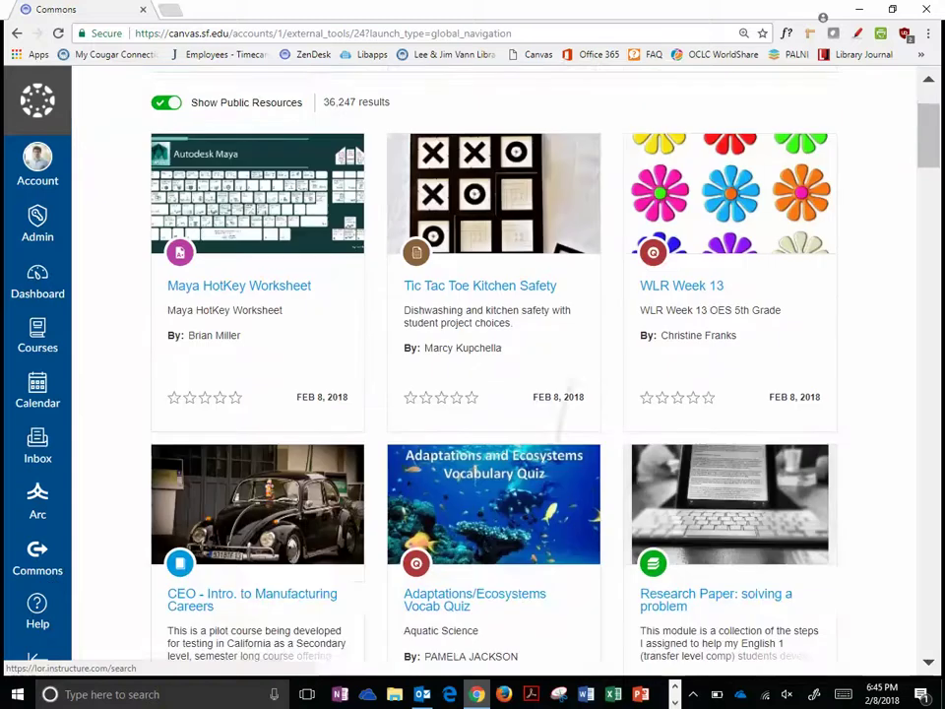
pyautogui.scroll(-2, 43, 585)
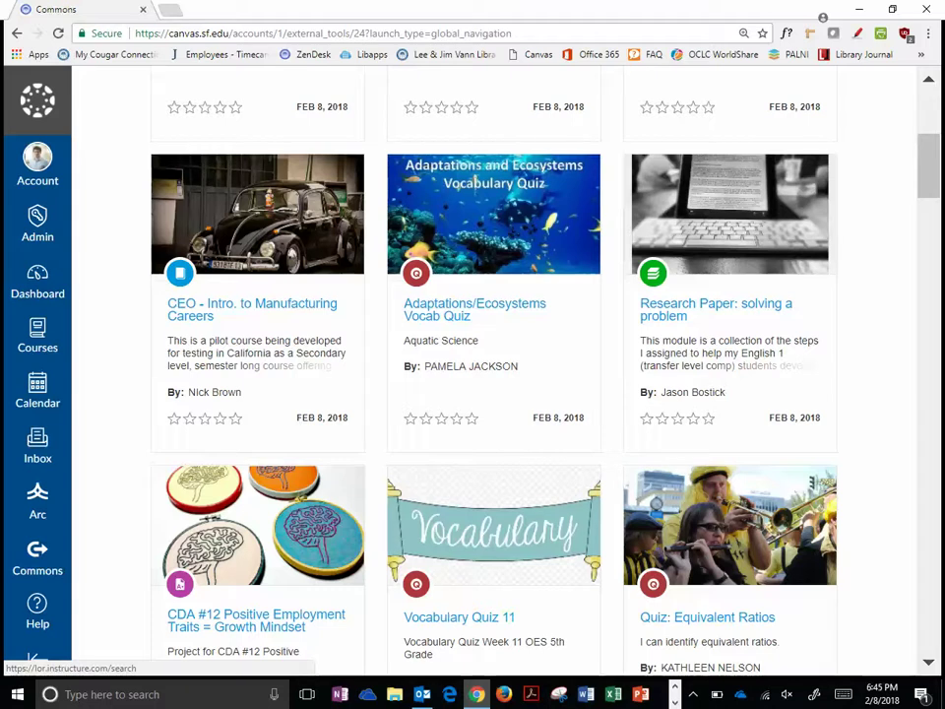
# Open the Adaptations/Ecosystems Vocab Quiz resource and examine its details, course import options and review section
pyautogui.click(475, 304)
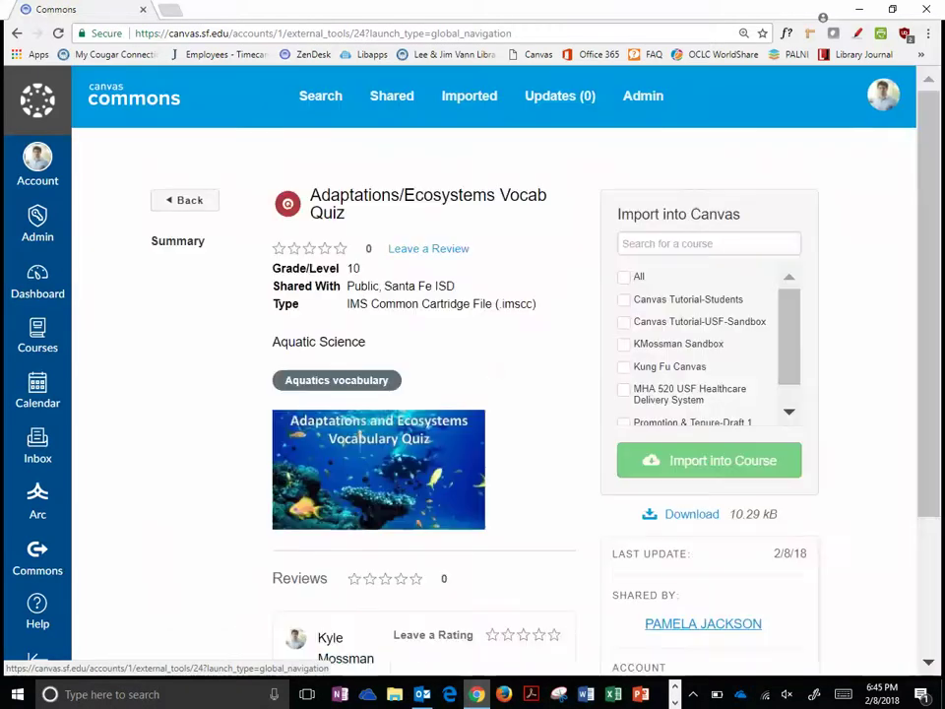
pyautogui.scroll(-1, 699, 345)
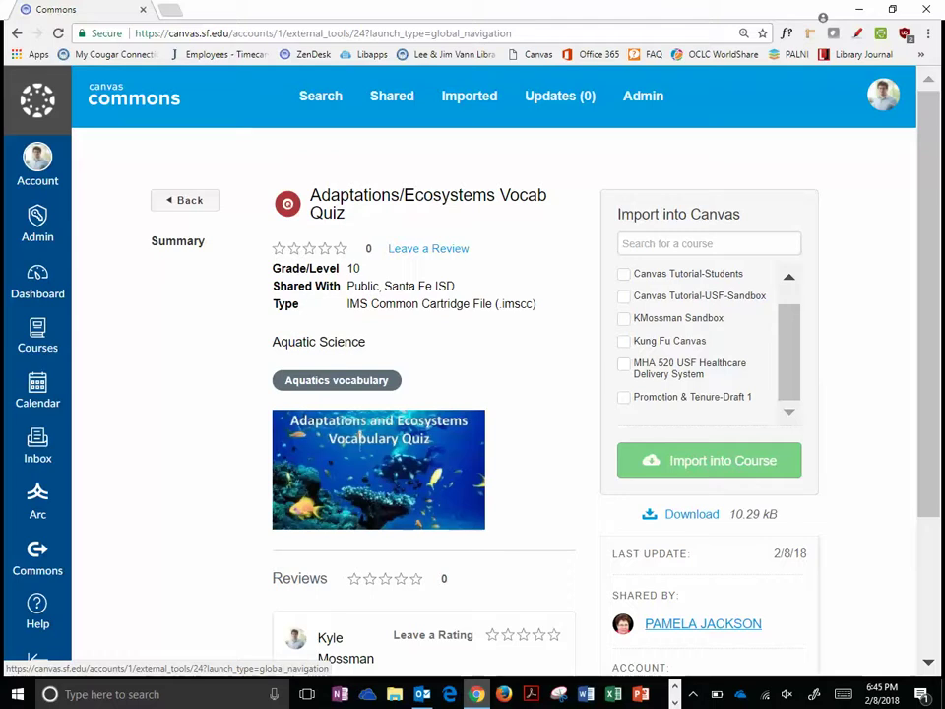
pyautogui.scroll(-3, 492, 394)
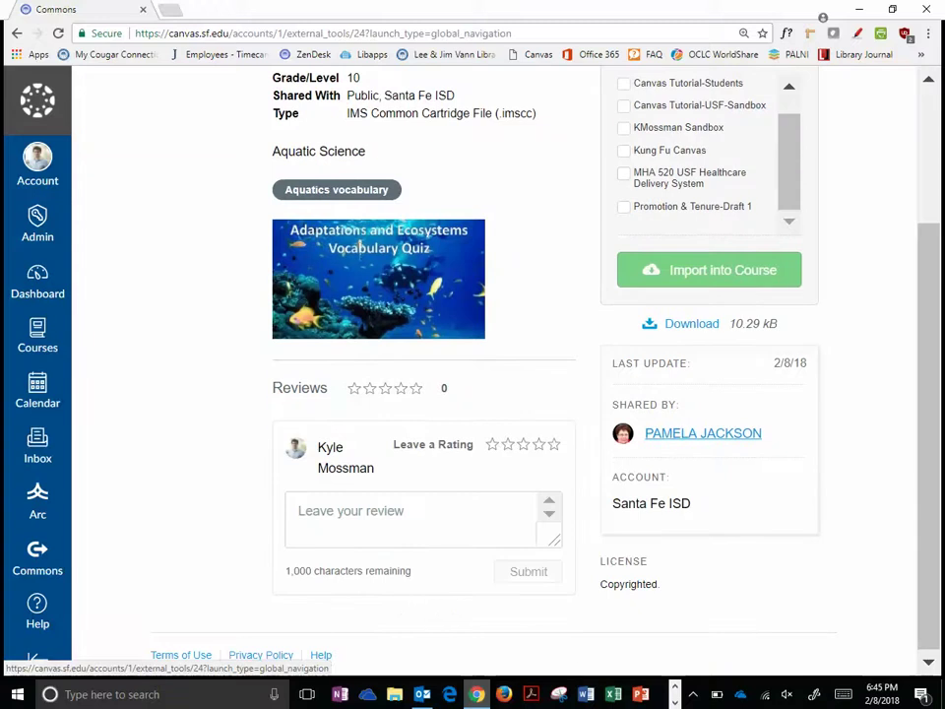
pyautogui.scroll(3, 493, 394)
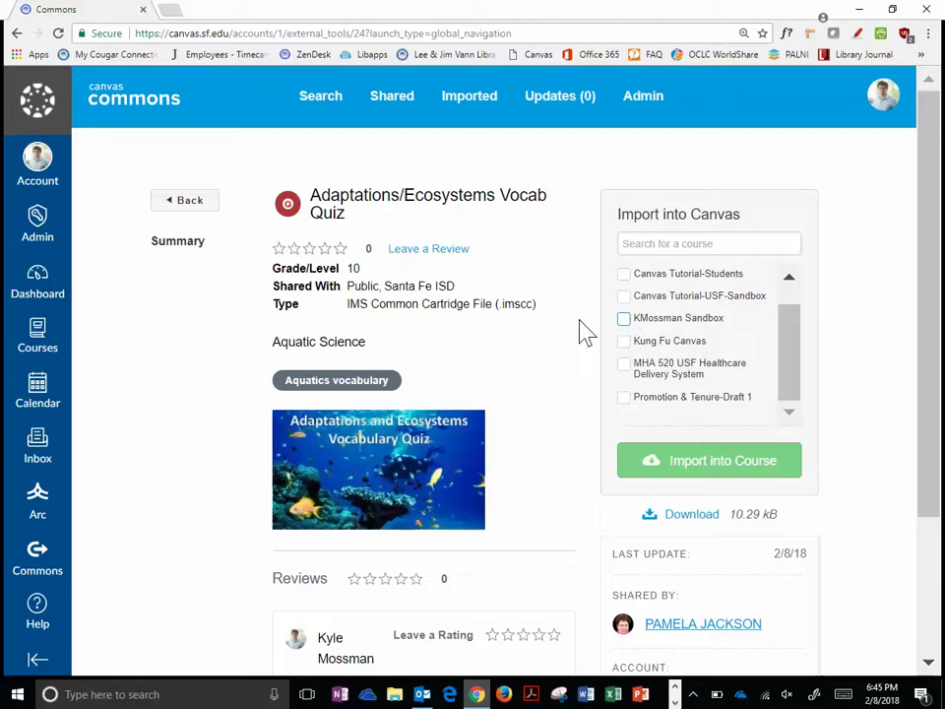
pyautogui.scroll(-3, 569, 313)
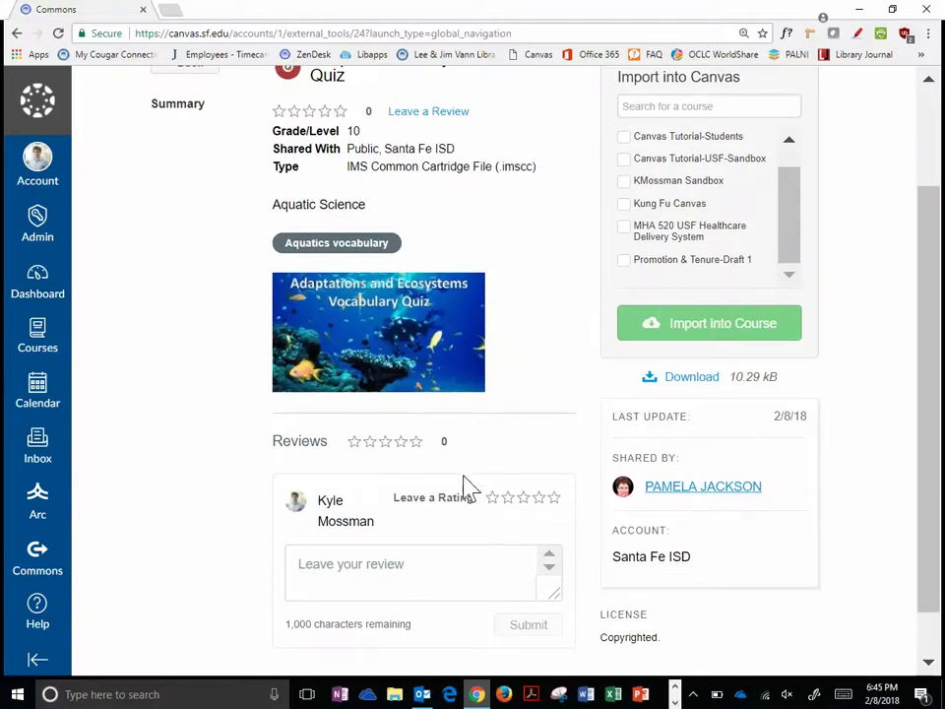
pyautogui.scroll(3, 330, 364)
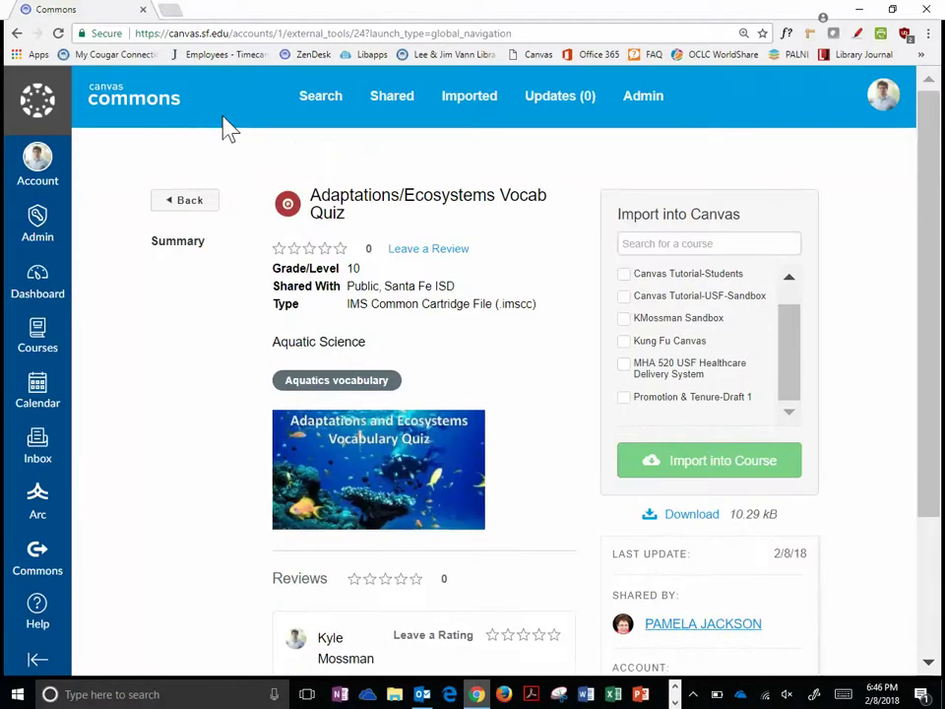
# Return to the Commons search and search the resources for "canvas tutorial"
pyautogui.click(339, 115)
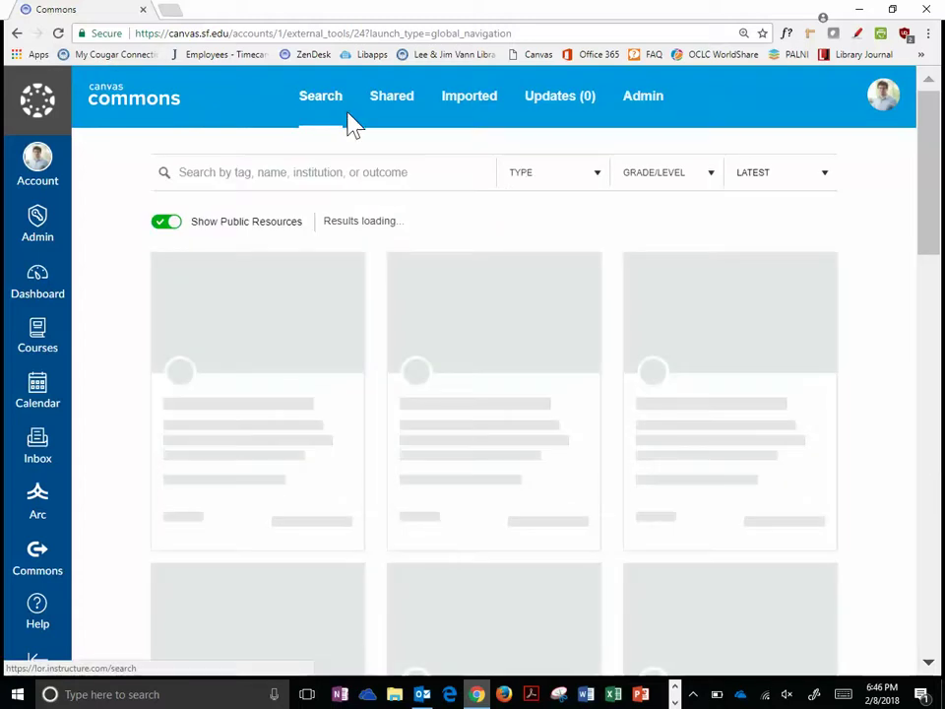
pyautogui.write('canvas')
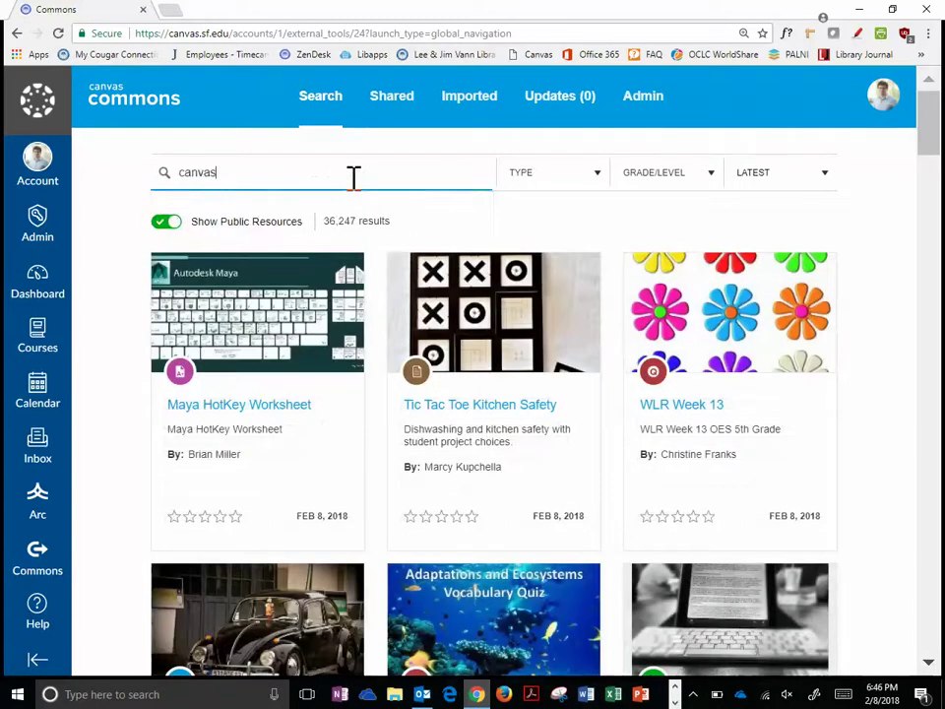
pyautogui.write(' tutial')
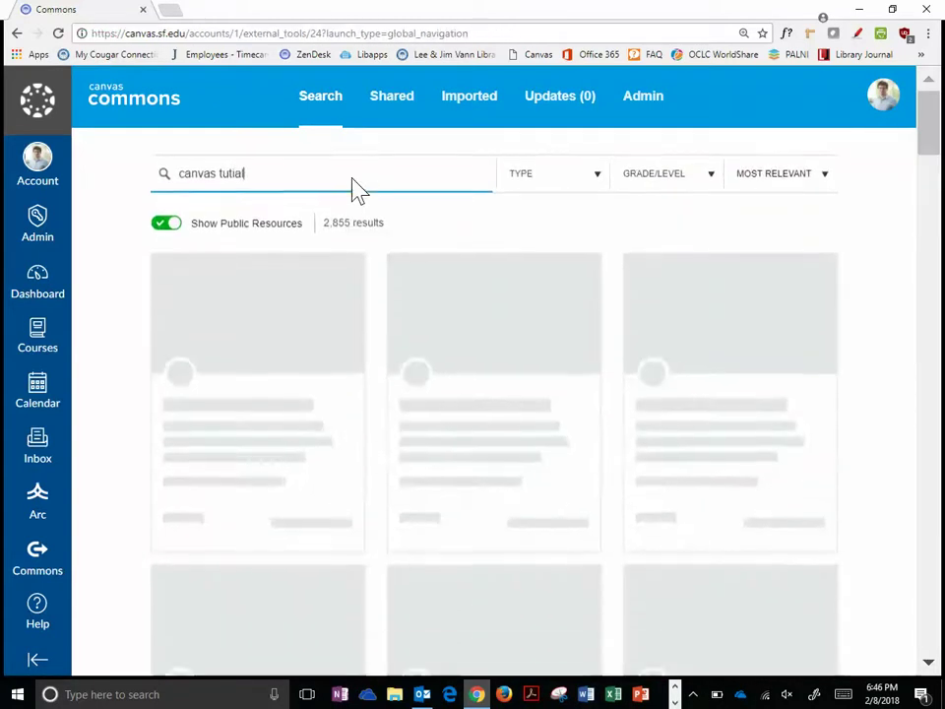
pyautogui.press('BackSpace')
pyautogui.press('BackSpace')
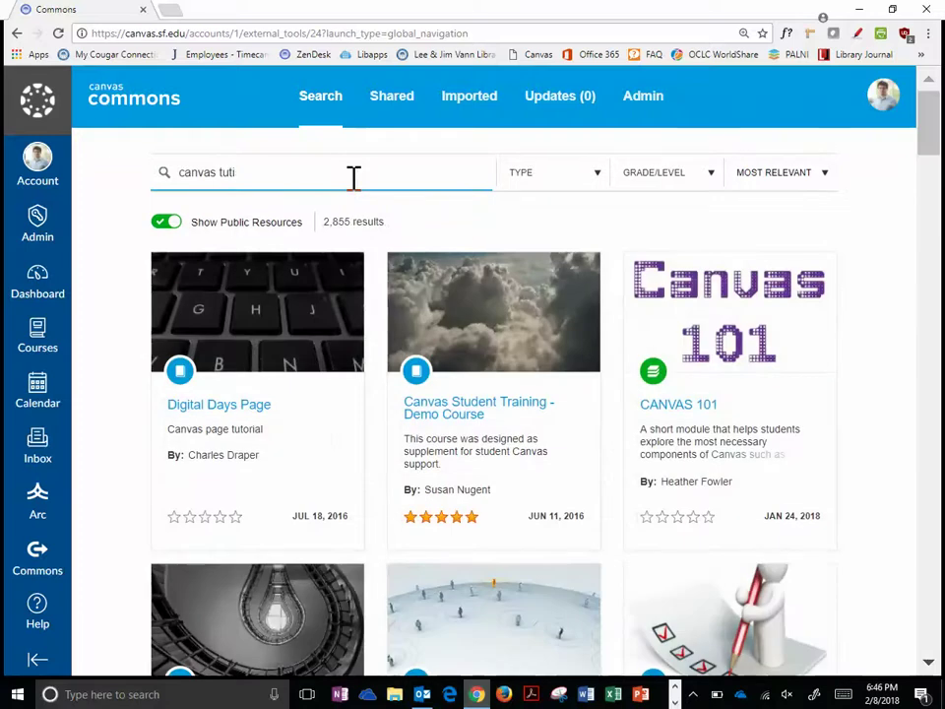
pyautogui.write('ial')
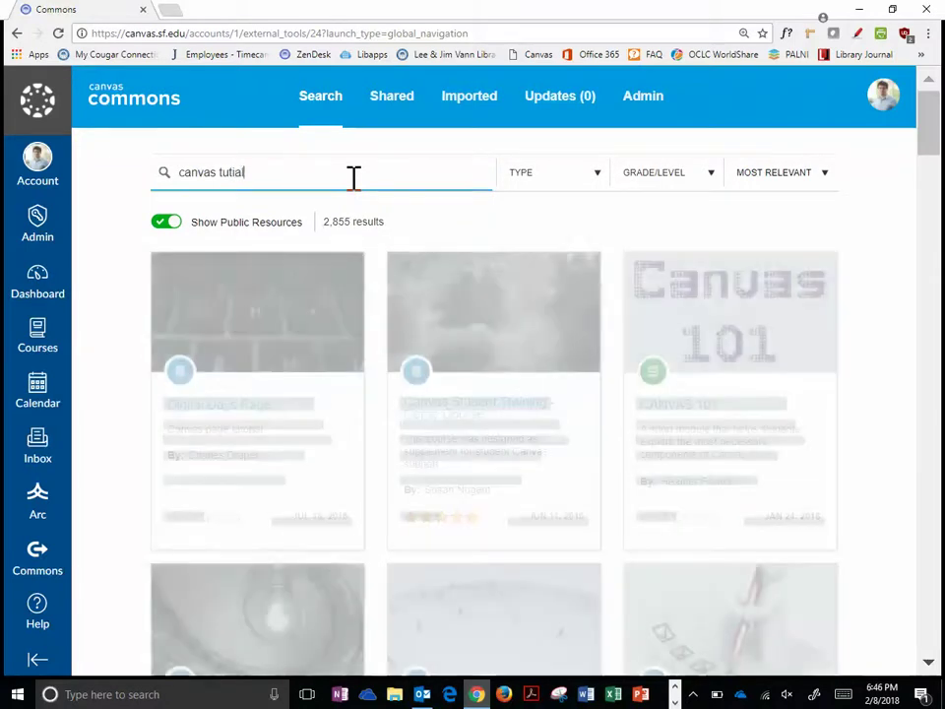
pyautogui.press('BackSpace')
pyautogui.press('BackSpace')
pyautogui.press('BackSpace')
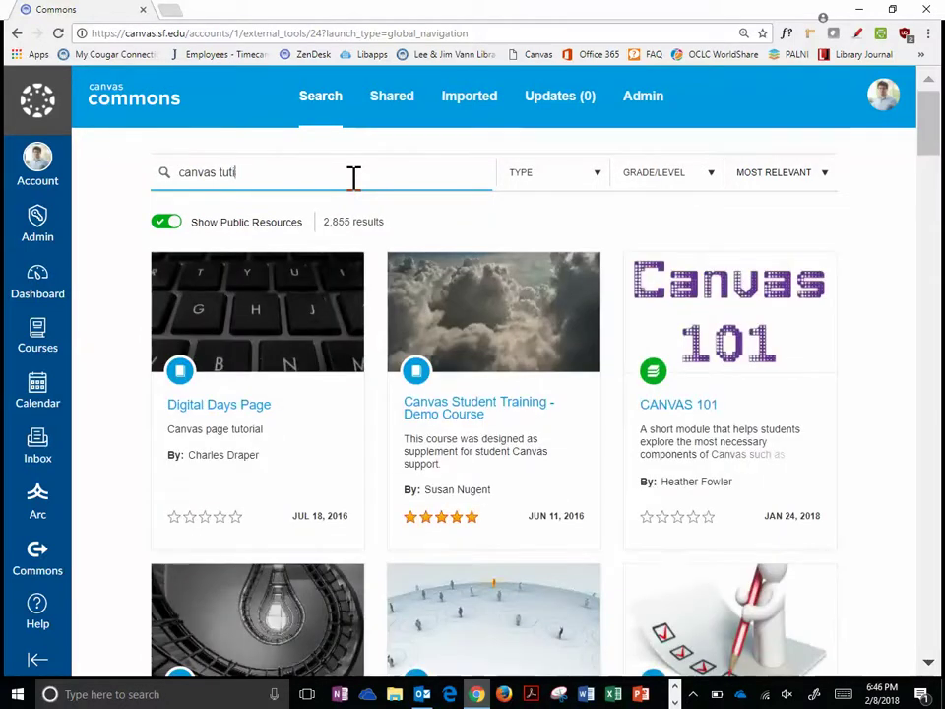
pyautogui.write('ro')
pyautogui.press('BackSpace')
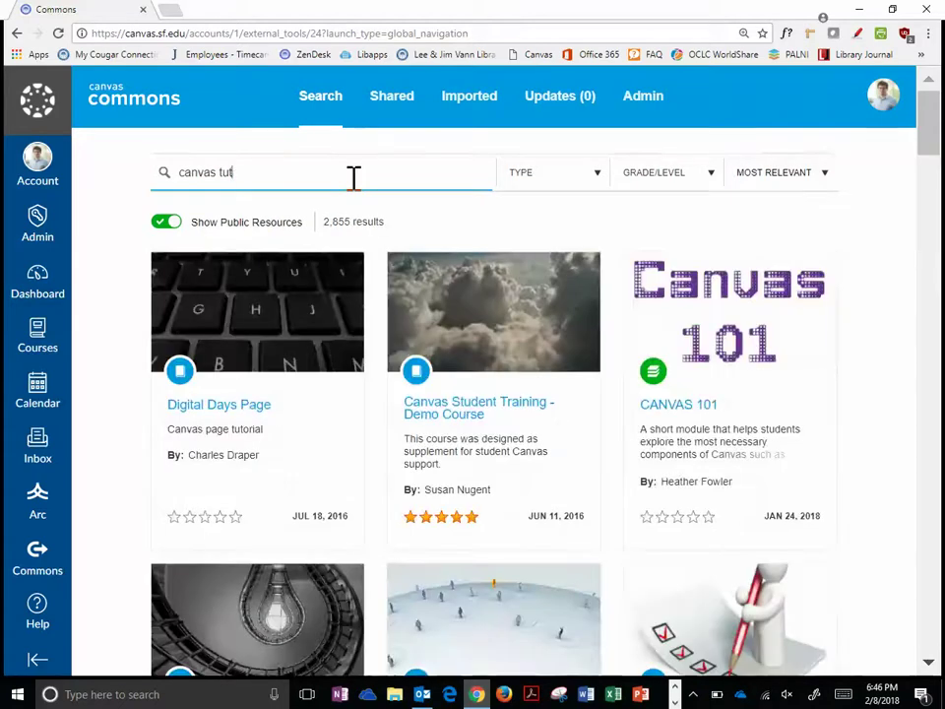
pyautogui.write('or')
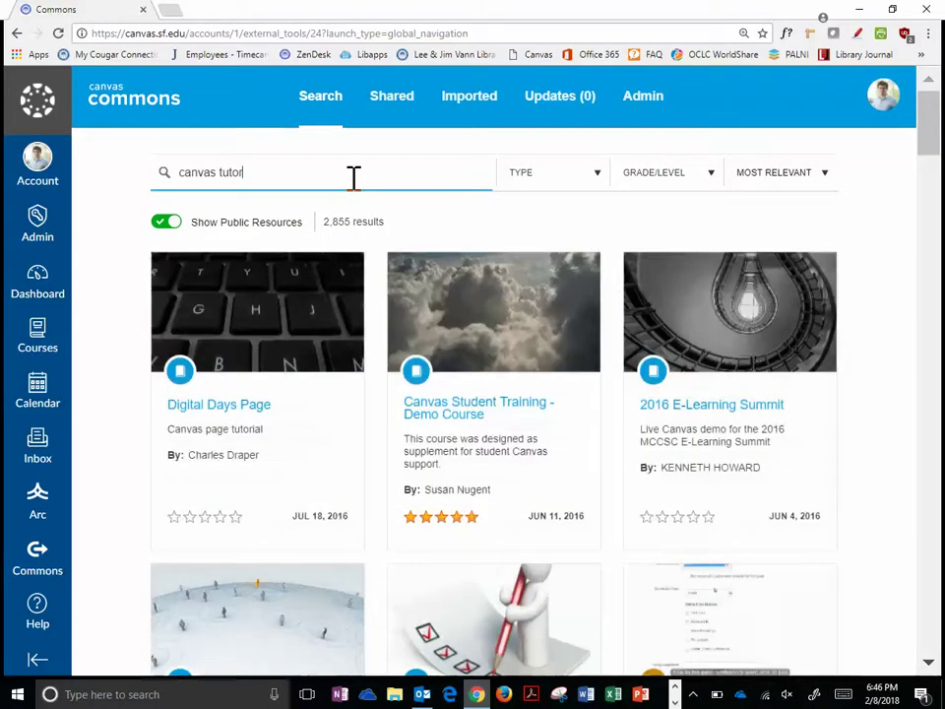
pyautogui.write('ial')
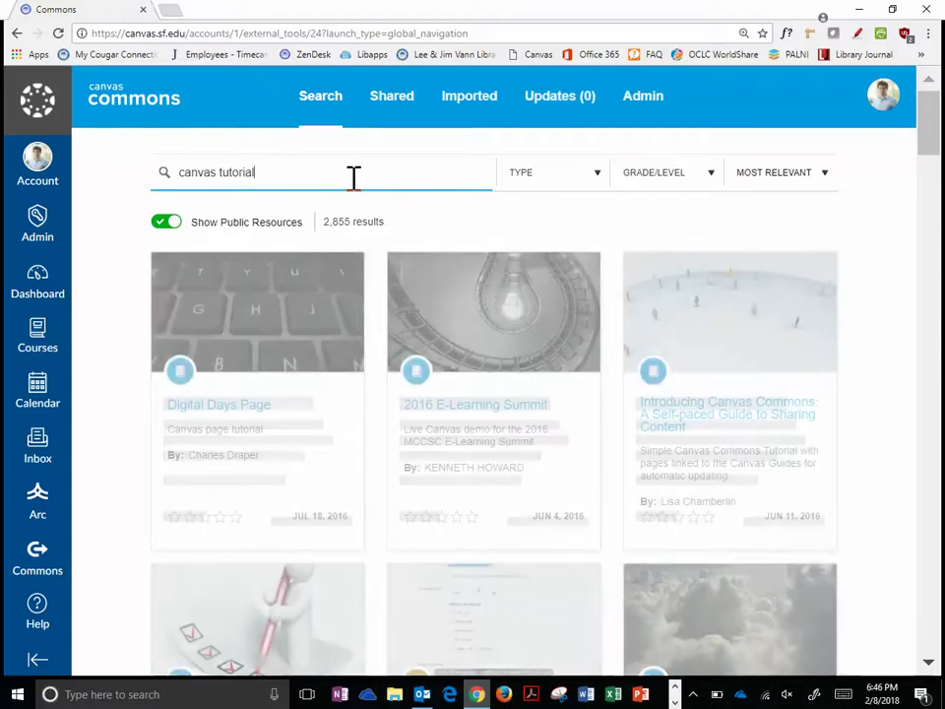
# Browse the Commons search results for Canvas tutorial courses and modules, and return to the start of the list
pyautogui.scroll(-4, 354, 177)
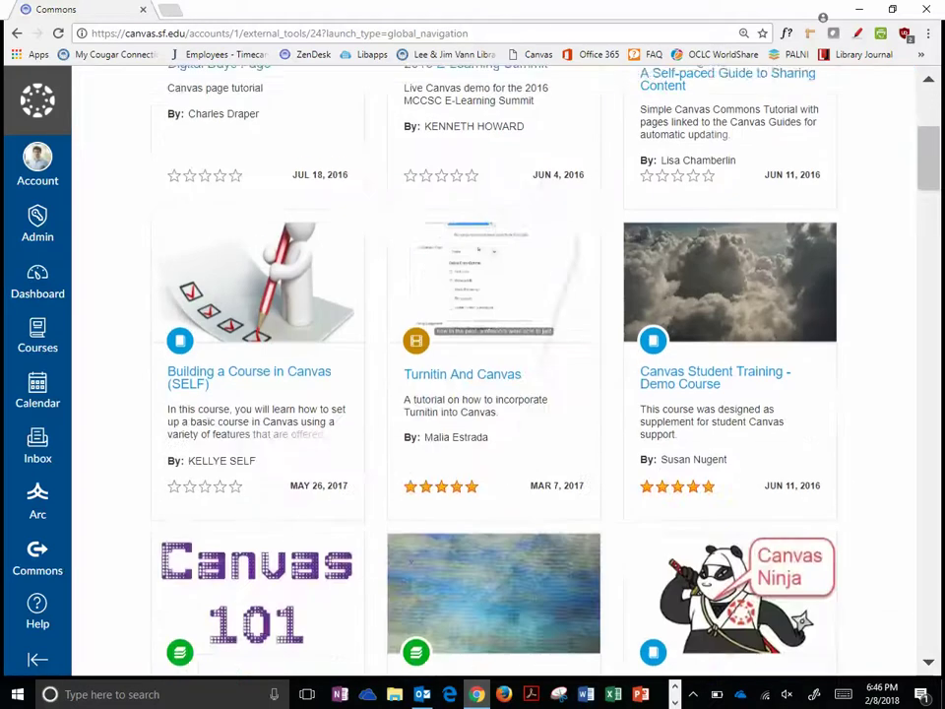
pyautogui.scroll(-3, 492, 374)
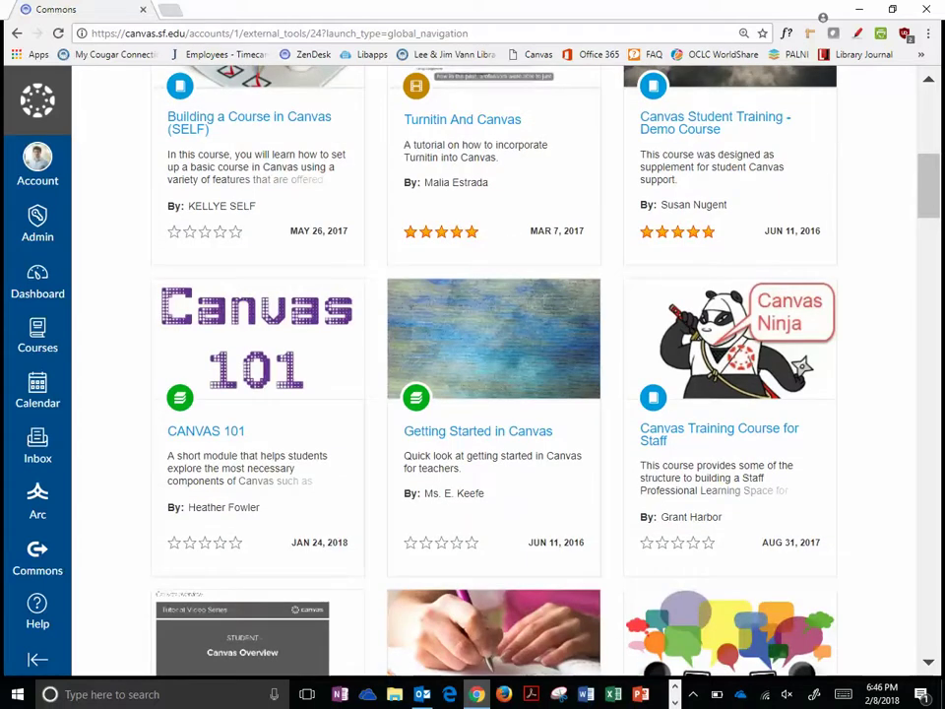
pyautogui.scroll(-3, 493, 374)
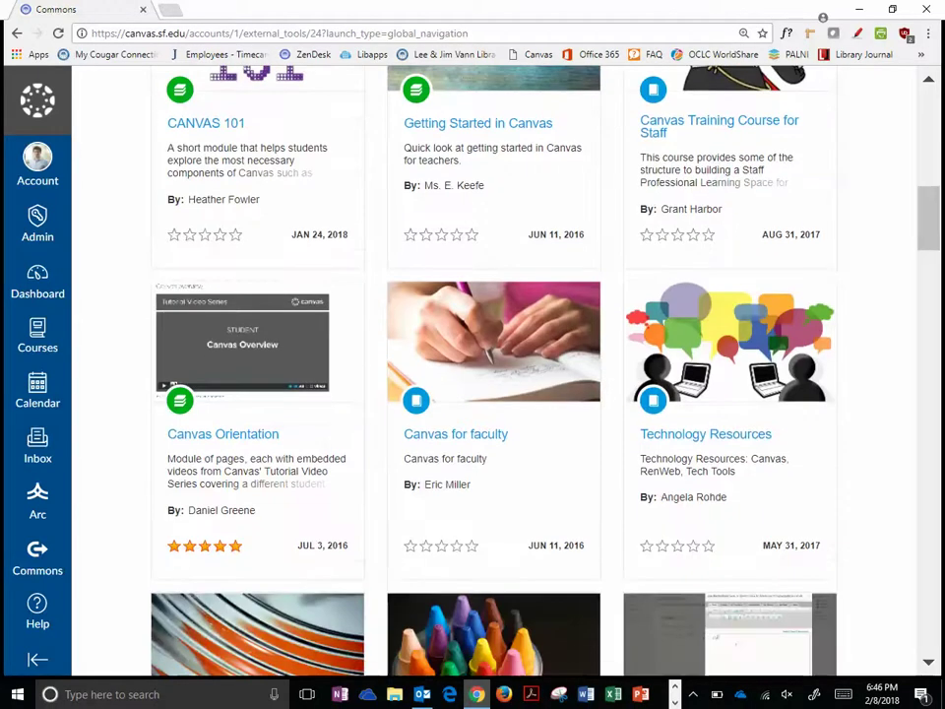
pyautogui.scroll(-3, 492, 375)
pyautogui.scroll(12, 492, 374)
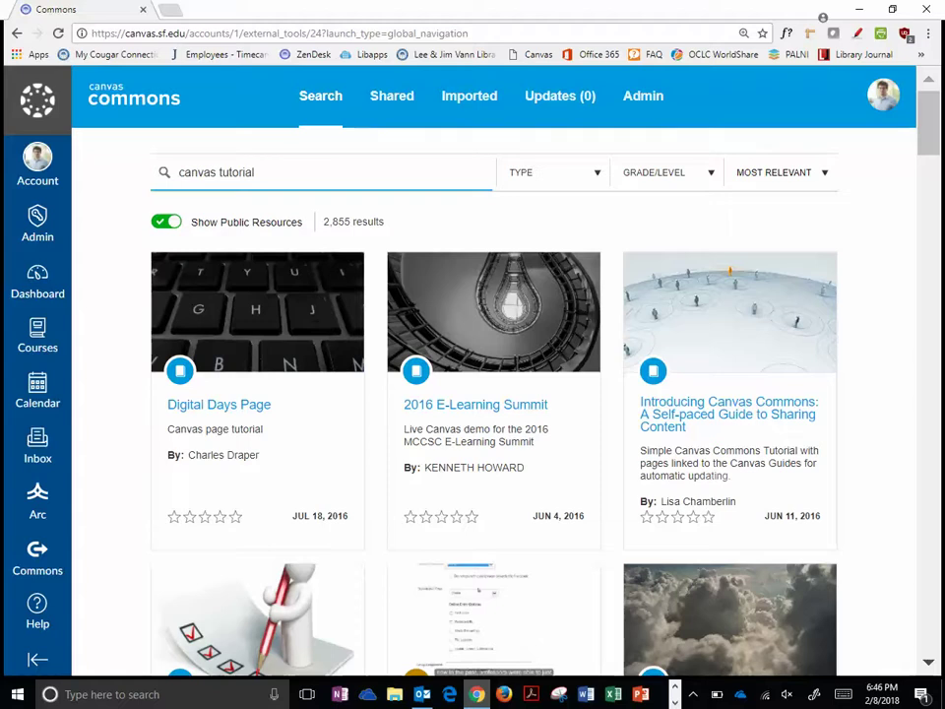
pyautogui.scroll(-1, 493, 394)
pyautogui.scroll(1, 493, 394)
pyautogui.scroll(-2, 492, 394)
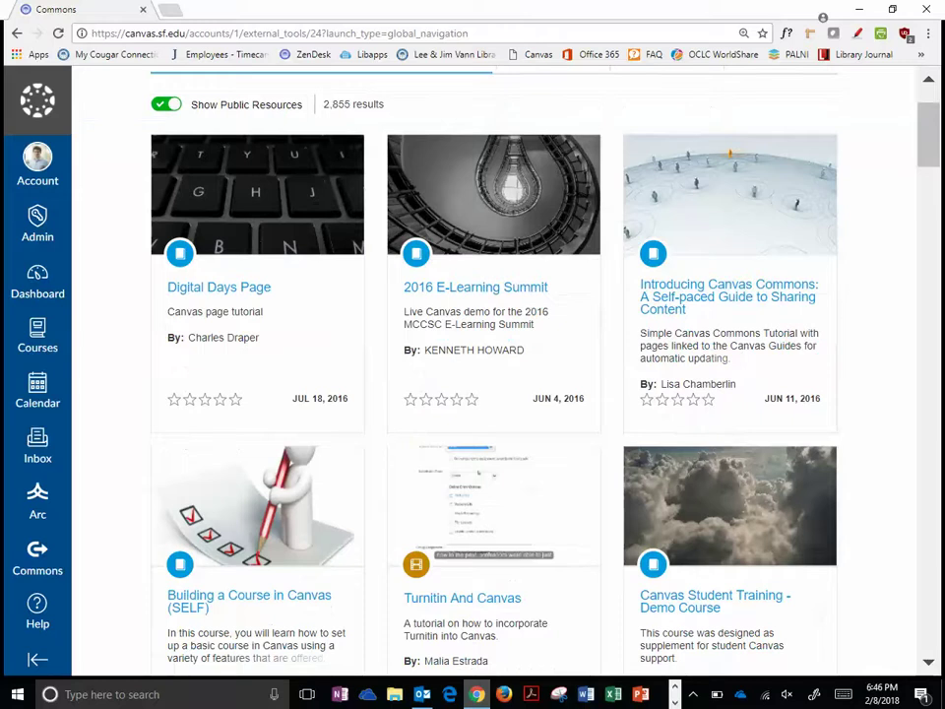
pyautogui.scroll(2, 492, 393)
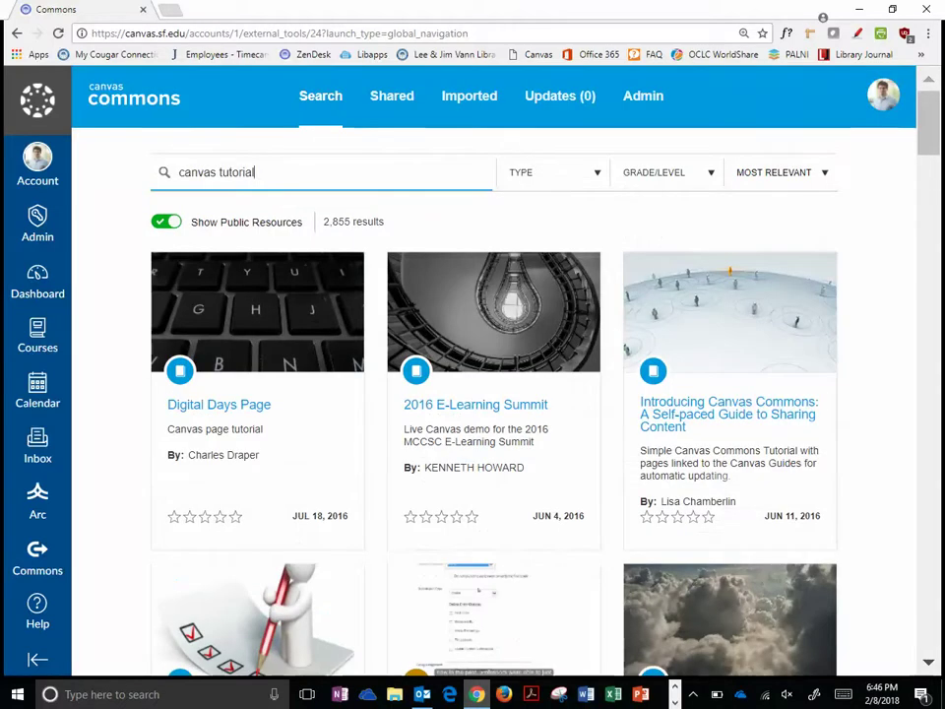
# View the Canvas help options and close them
pyautogui.click(38, 610)
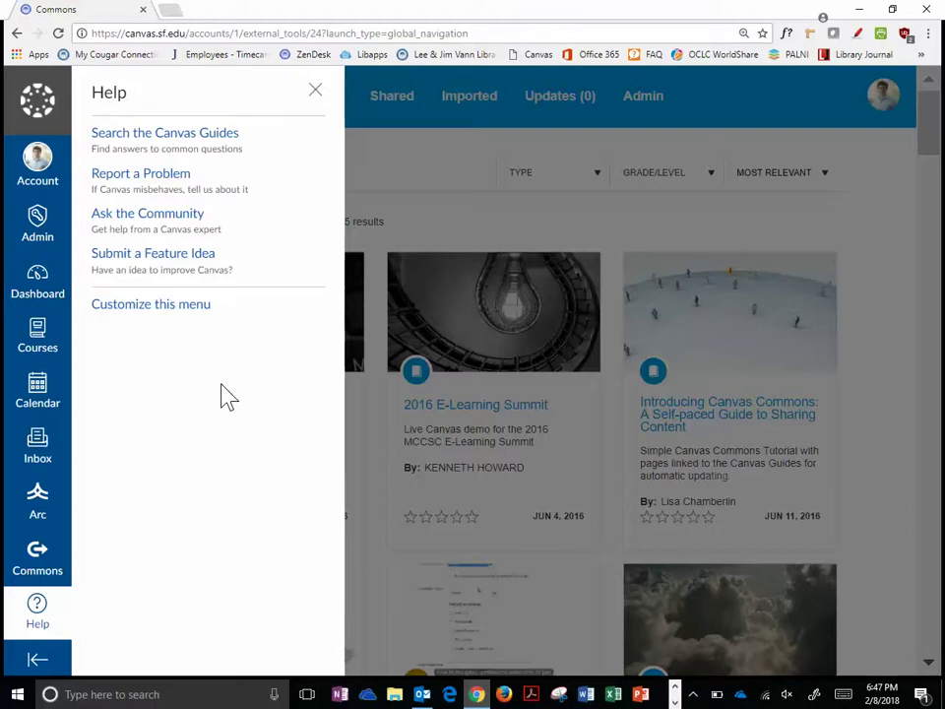
pyautogui.click(319, 93)
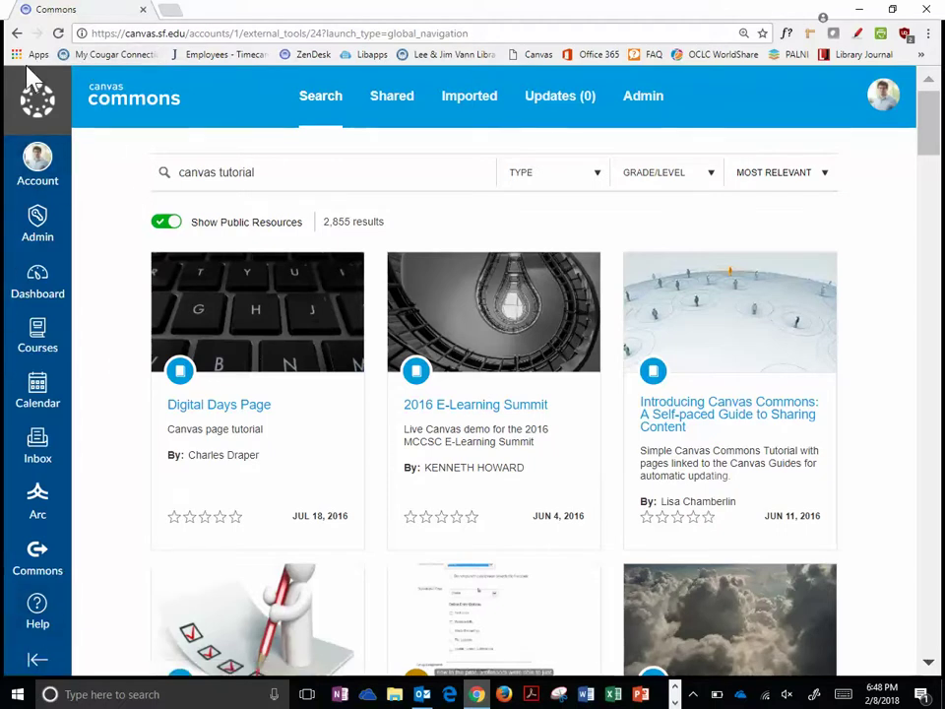
# Open the km-sandbox-1 course and look over its home page, including the Class Overview, About Your Teacher and Learning Modules links
pyautogui.click(42, 342)
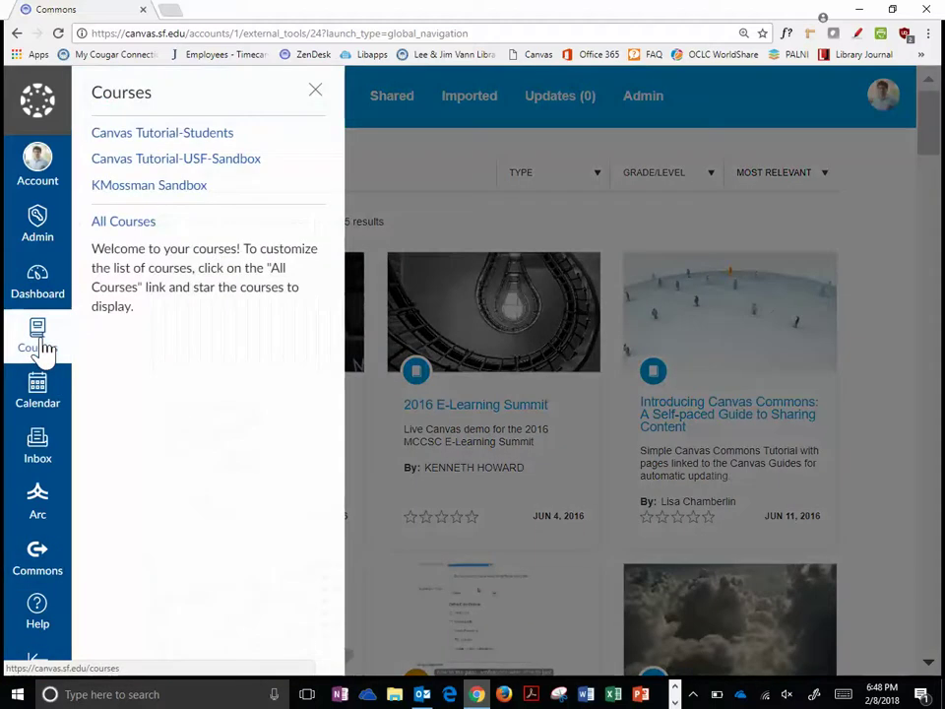
pyautogui.click(167, 190)
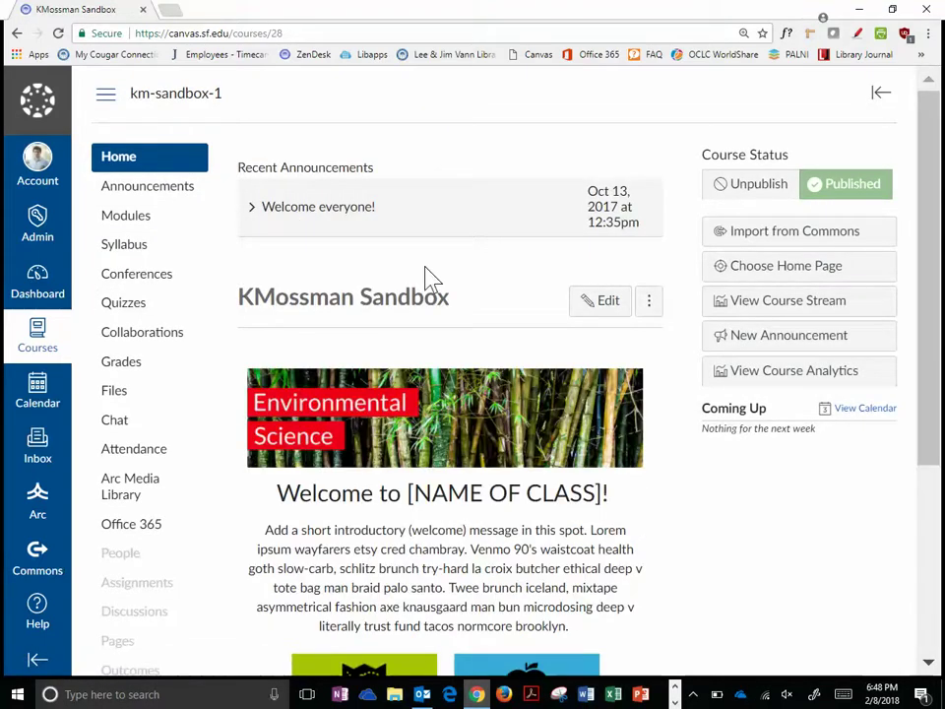
pyautogui.scroll(-1, 413, 425)
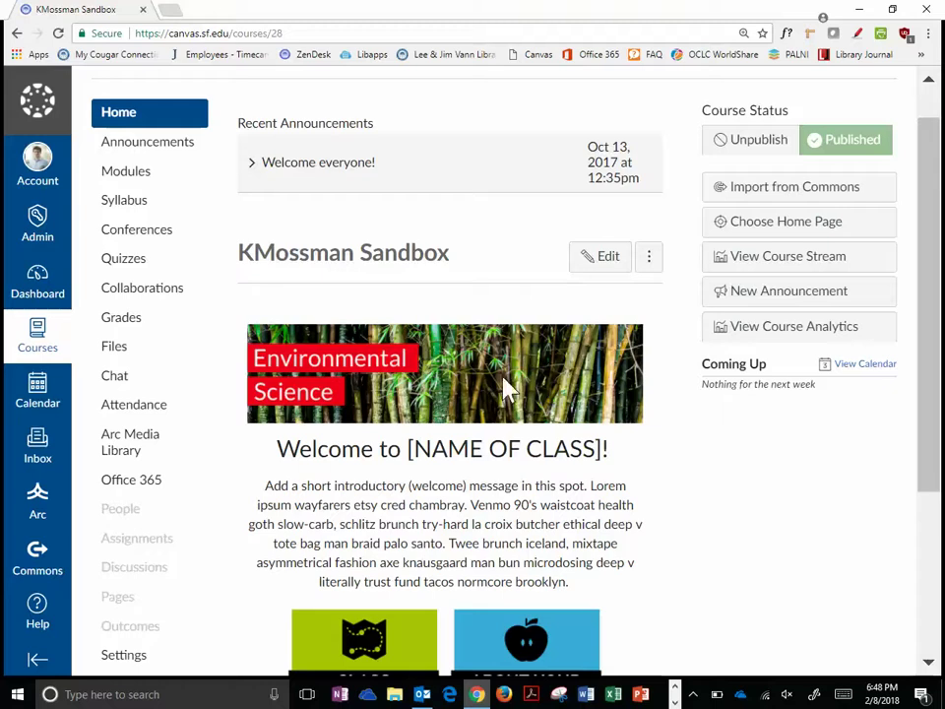
pyautogui.scroll(-3, 477, 490)
pyautogui.scroll(-2, 476, 489)
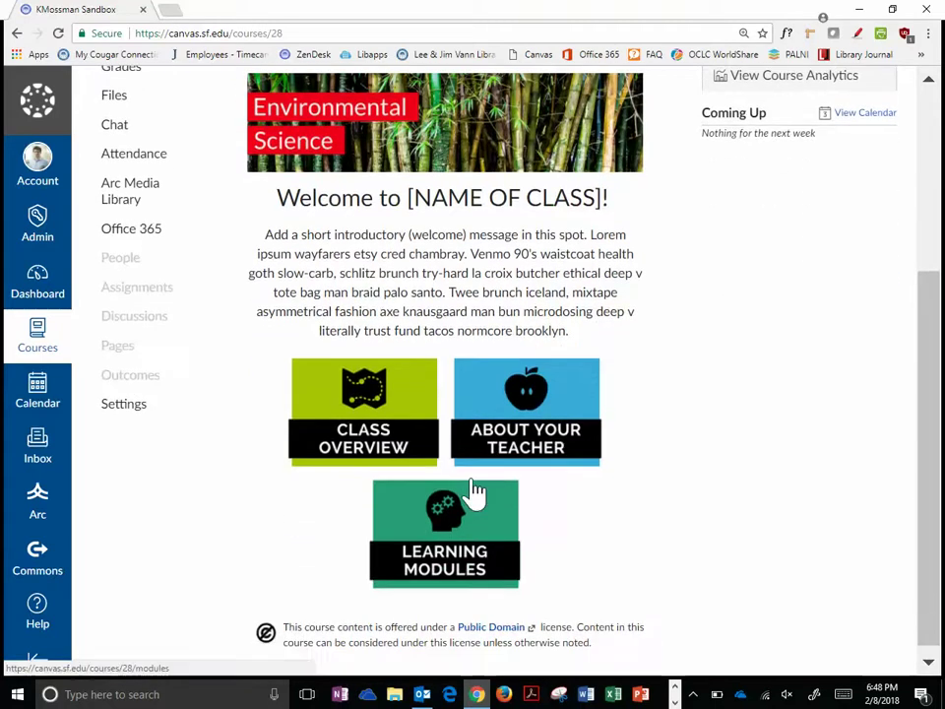
pyautogui.scroll(5, 350, 399)
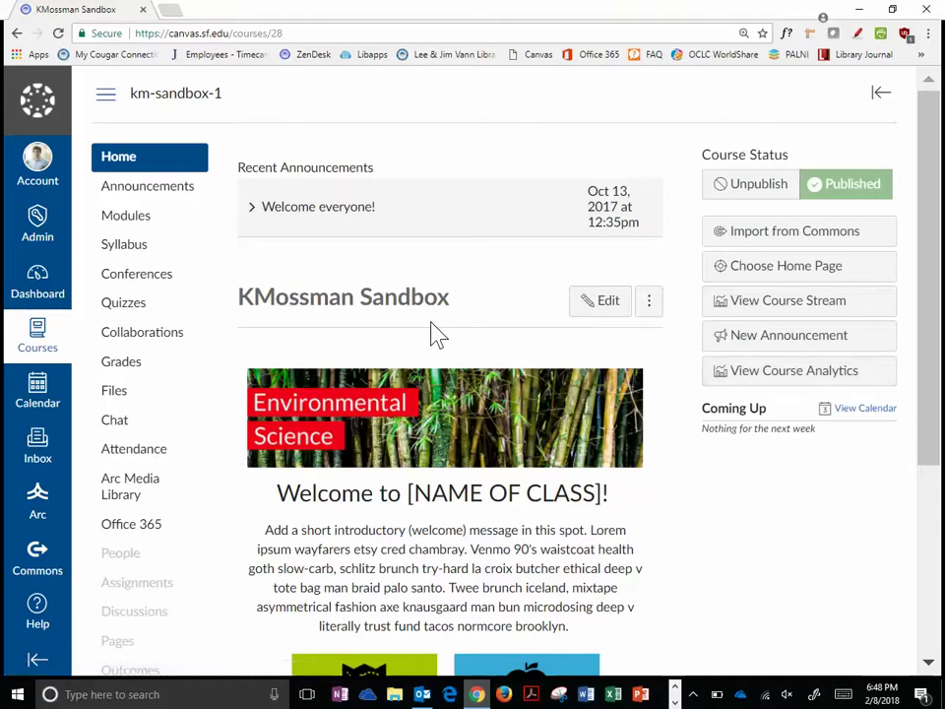
# Expand the recent announcement "Welcome everyone!" to view its content and collapse it again
pyautogui.click(264, 228)
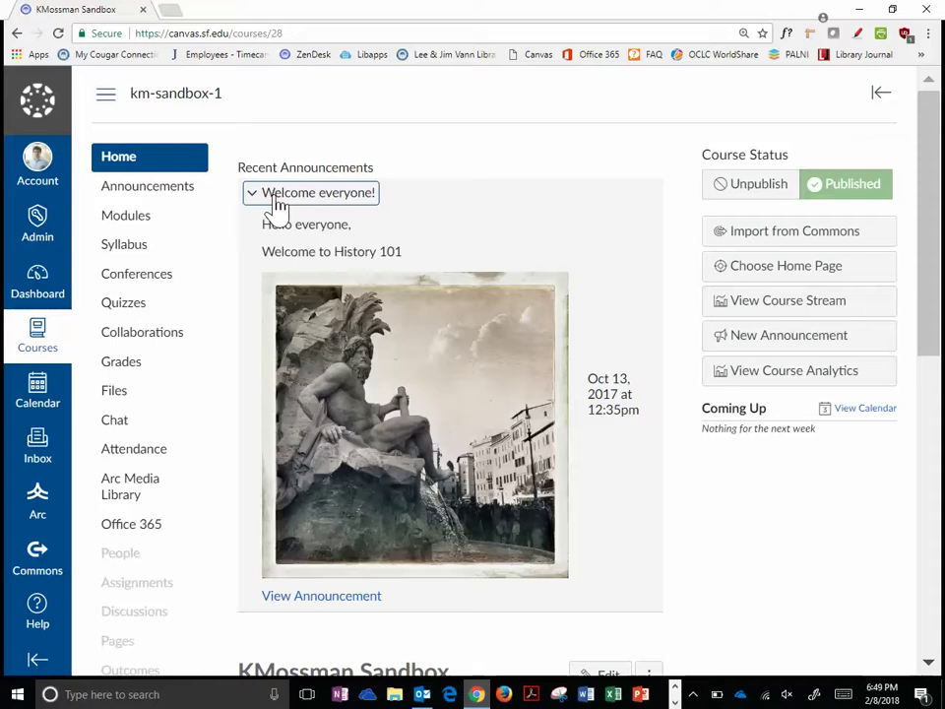
pyautogui.click(279, 203)
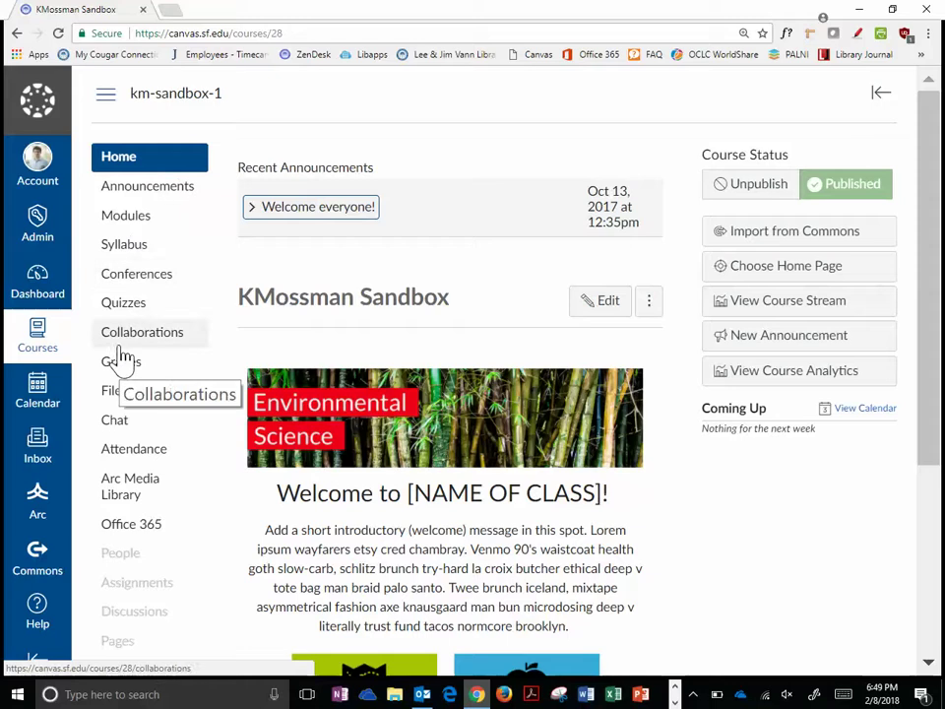
# View the course's Announcements page, and browse the modules list from Welcome to History 101 through PandAcademy: Important School Information
pyautogui.click(139, 196)
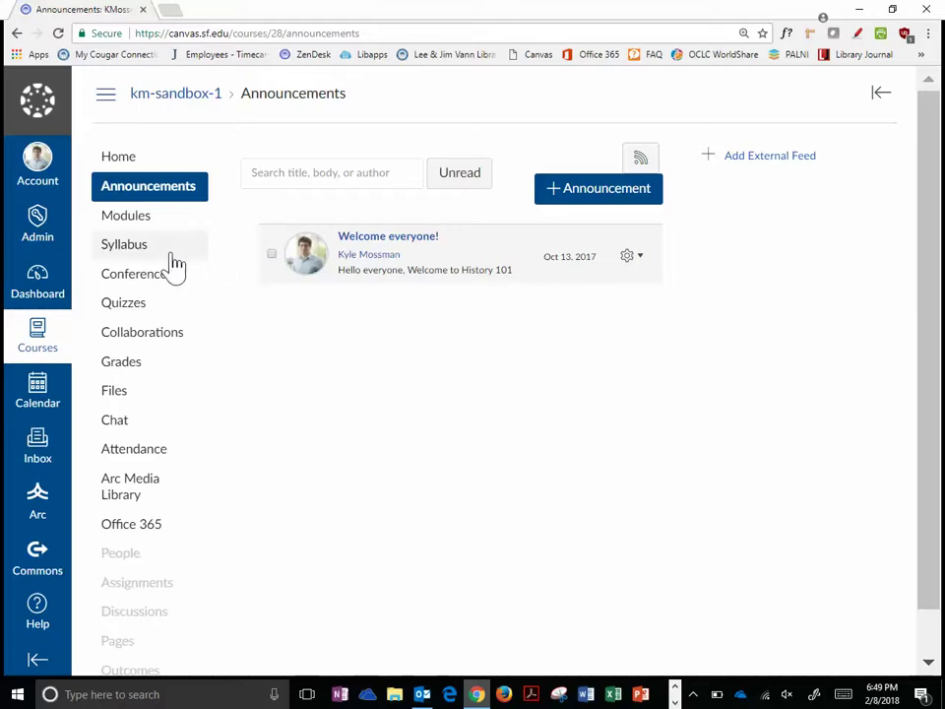
pyautogui.click(128, 224)
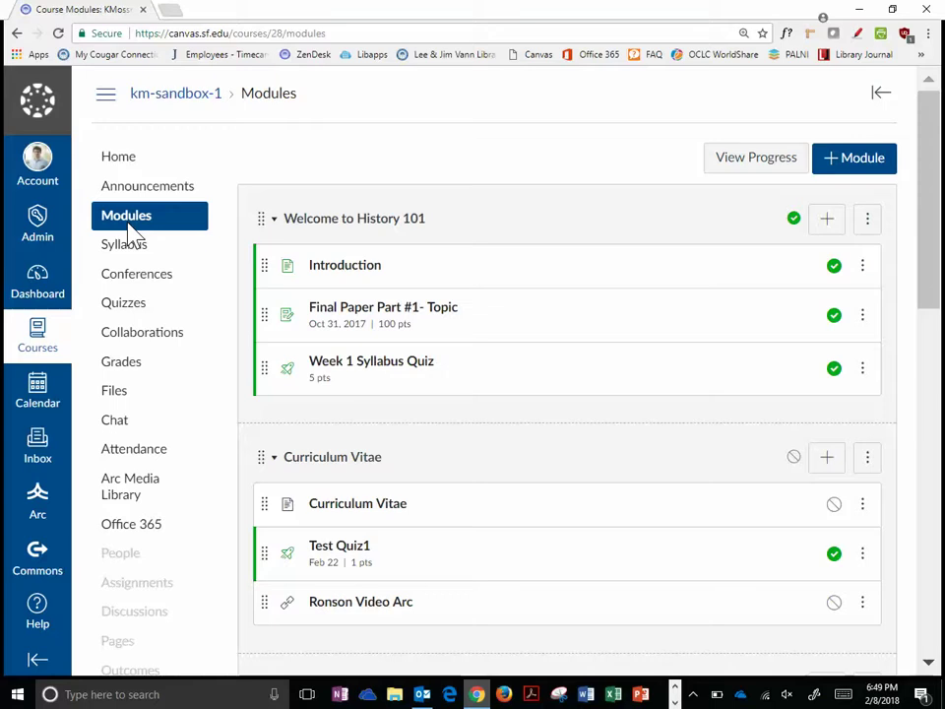
pyautogui.scroll(-2, 129, 225)
pyautogui.scroll(-3, 566, 374)
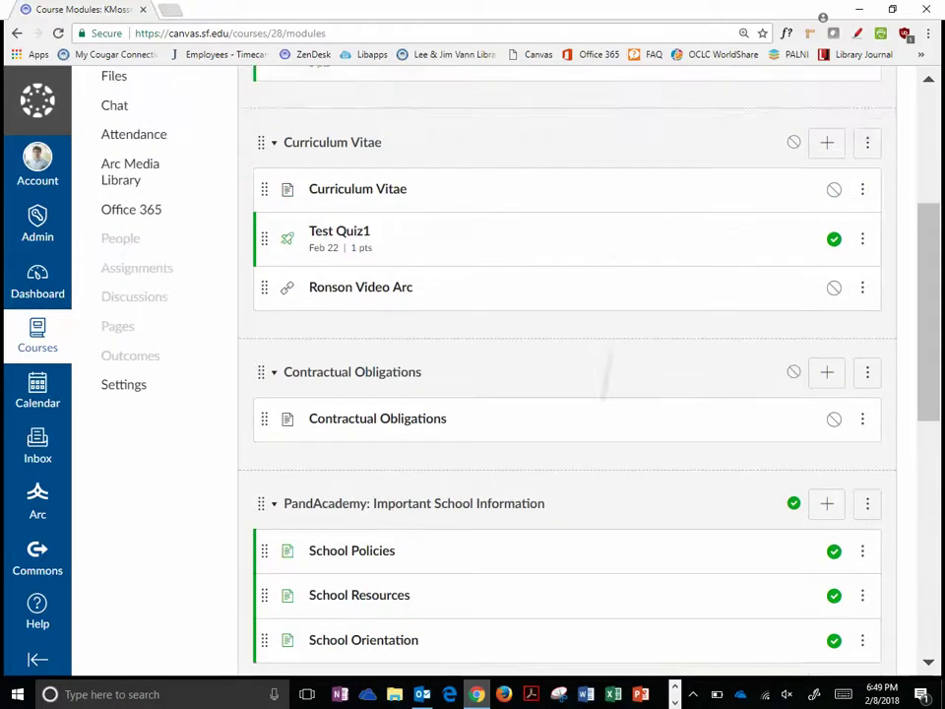
pyautogui.scroll(5, 566, 375)
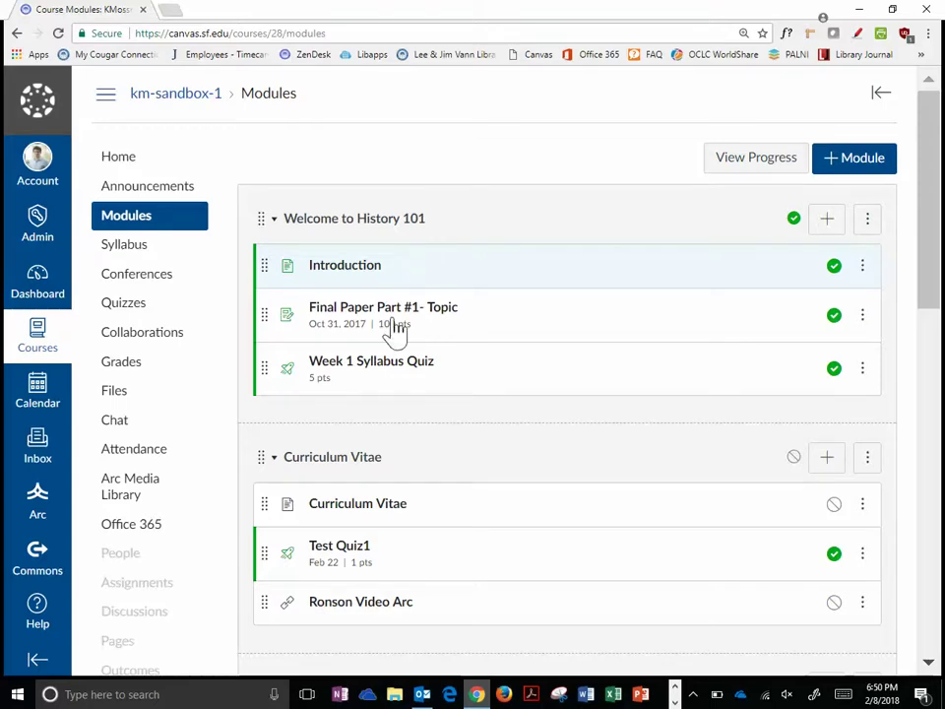
pyautogui.scroll(-2, 368, 432)
pyautogui.scroll(-3, 368, 432)
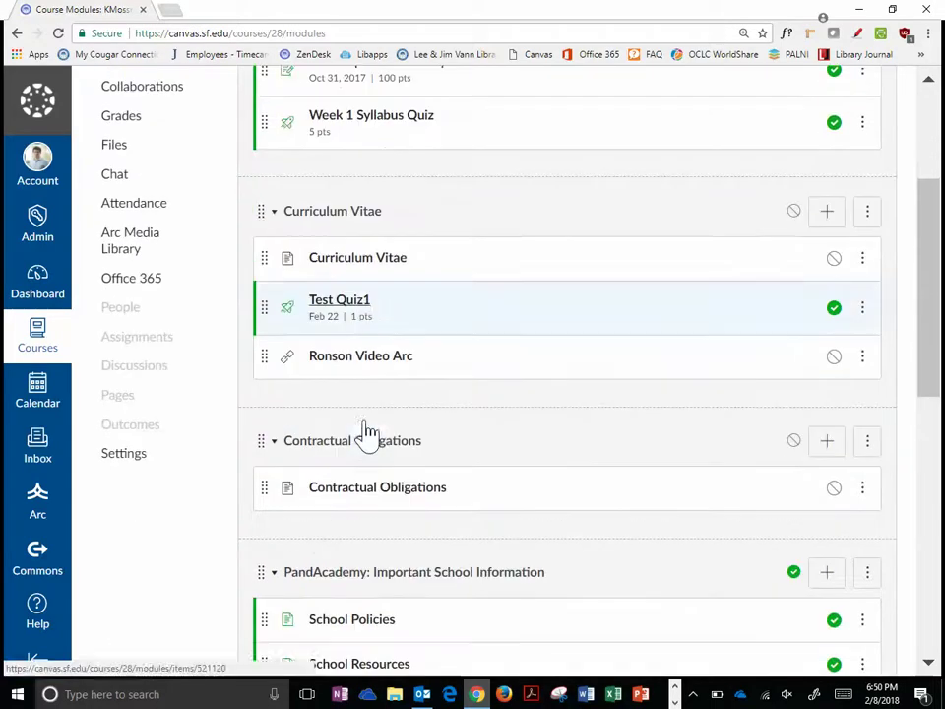
pyautogui.scroll(5, 366, 432)
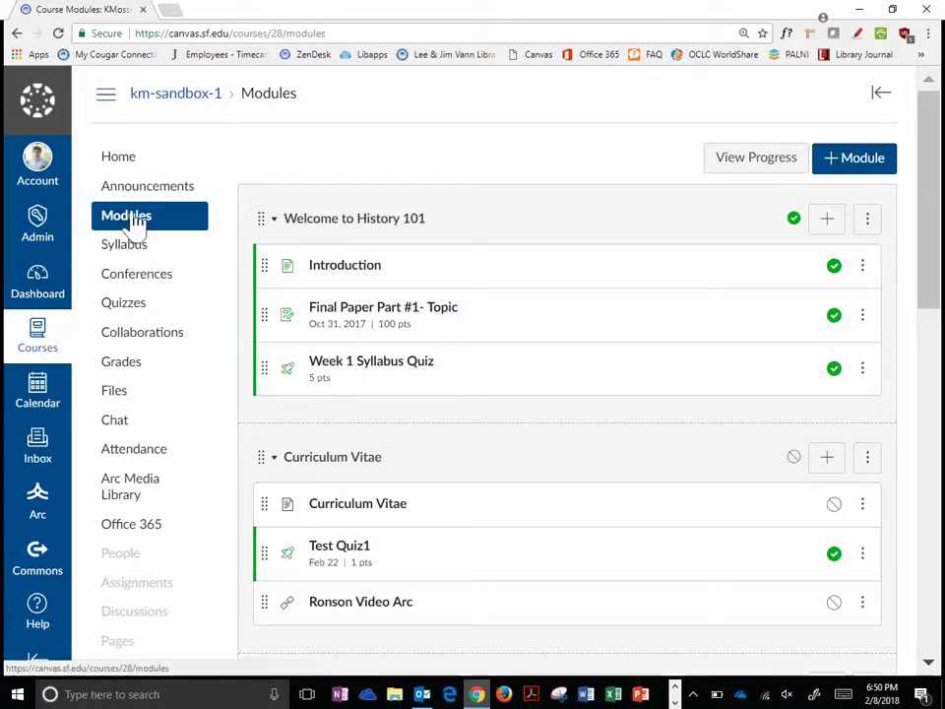
# Open the course Syllabus, mark its description area and Course Summary table with red freehand outlines and strokes, and close the drawing tool
pyautogui.scroll(-1, 161, 239)
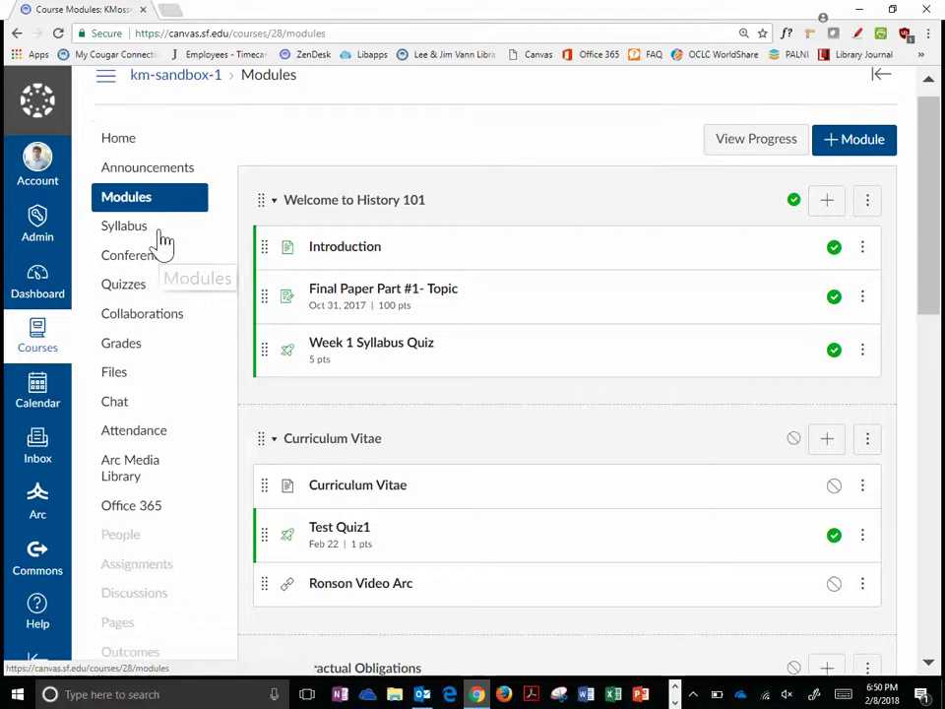
pyautogui.click(139, 212)
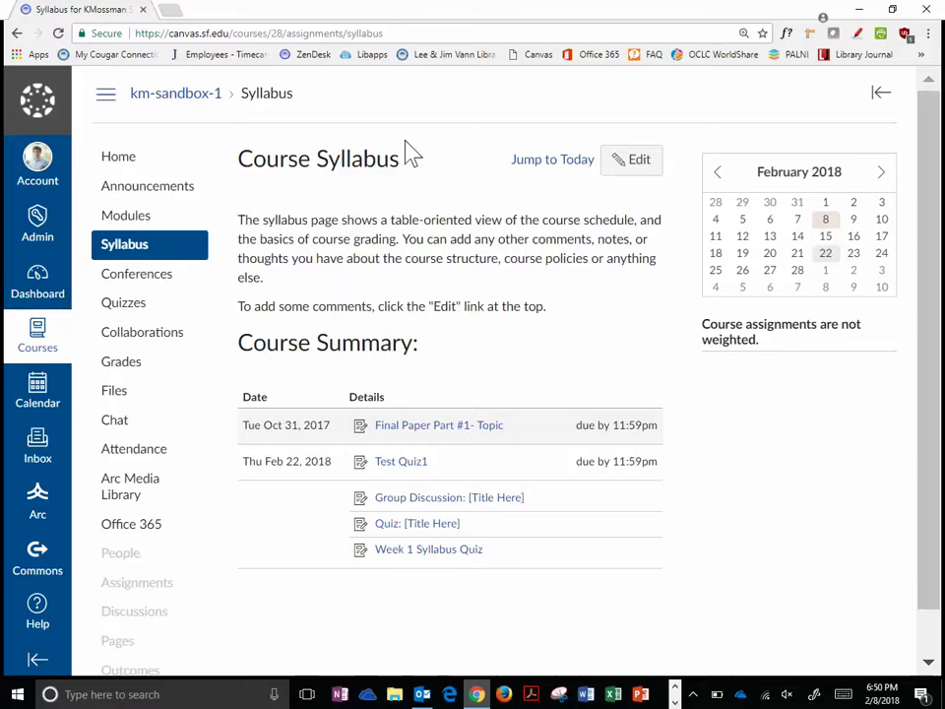
pyautogui.click(857, 33)
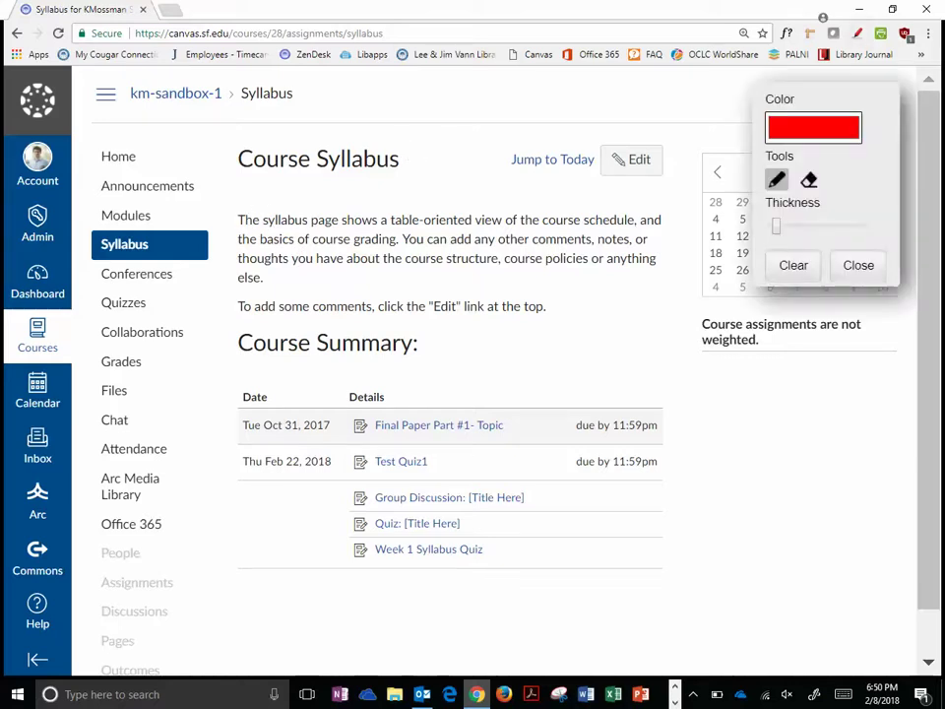
pyautogui.moveTo(223, 334)
pyautogui.mouseDown()
pyautogui.moveTo(528, 370)
pyautogui.moveTo(616, 123)
pyautogui.moveTo(163, 264)
pyautogui.moveTo(209, 335)
pyautogui.mouseUp()
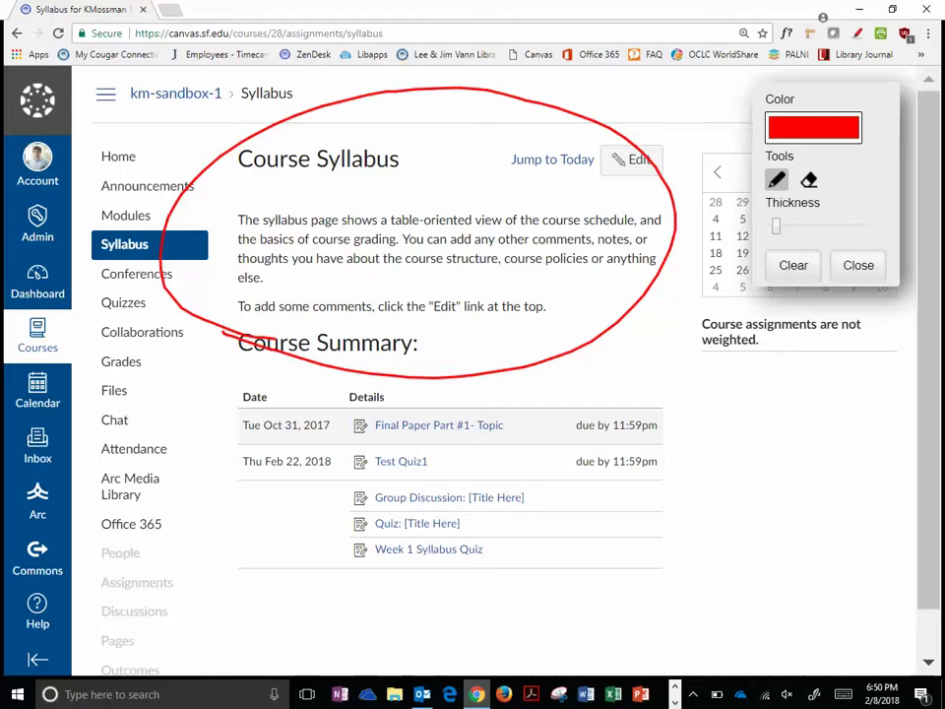
pyautogui.moveTo(235, 323)
pyautogui.mouseDown()
pyautogui.moveTo(205, 331)
pyautogui.moveTo(724, 517)
pyautogui.moveTo(315, 600)
pyautogui.moveTo(222, 334)
pyautogui.mouseUp()
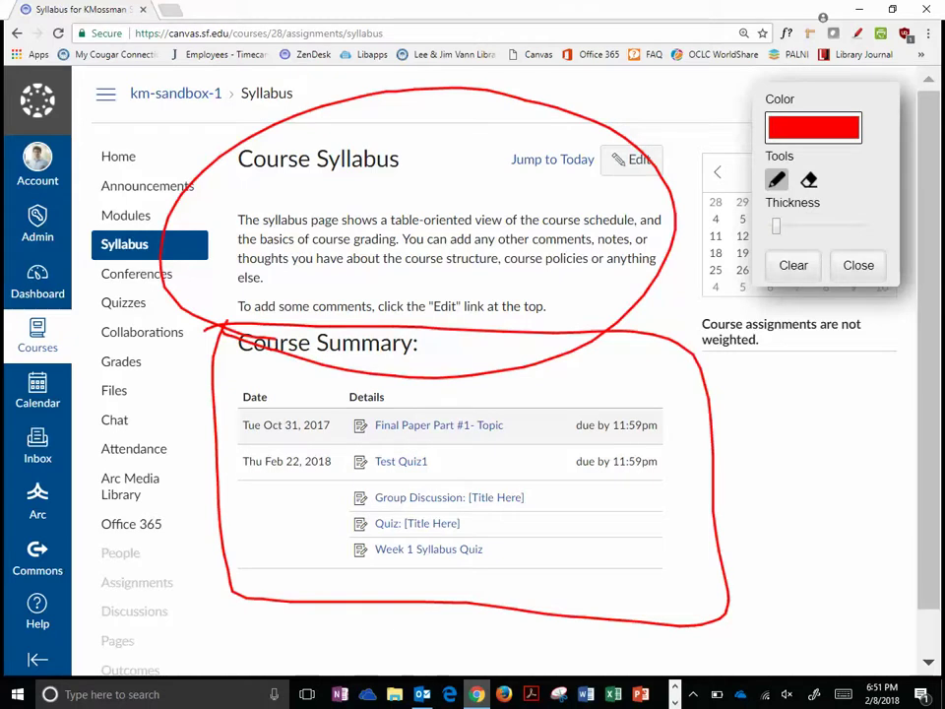
pyautogui.moveTo(570, 398); pyautogui.dragTo(664, 399)
pyautogui.moveTo(498, 394)
pyautogui.mouseDown()
pyautogui.moveTo(561, 400)
pyautogui.moveTo(540, 398)
pyautogui.mouseUp()
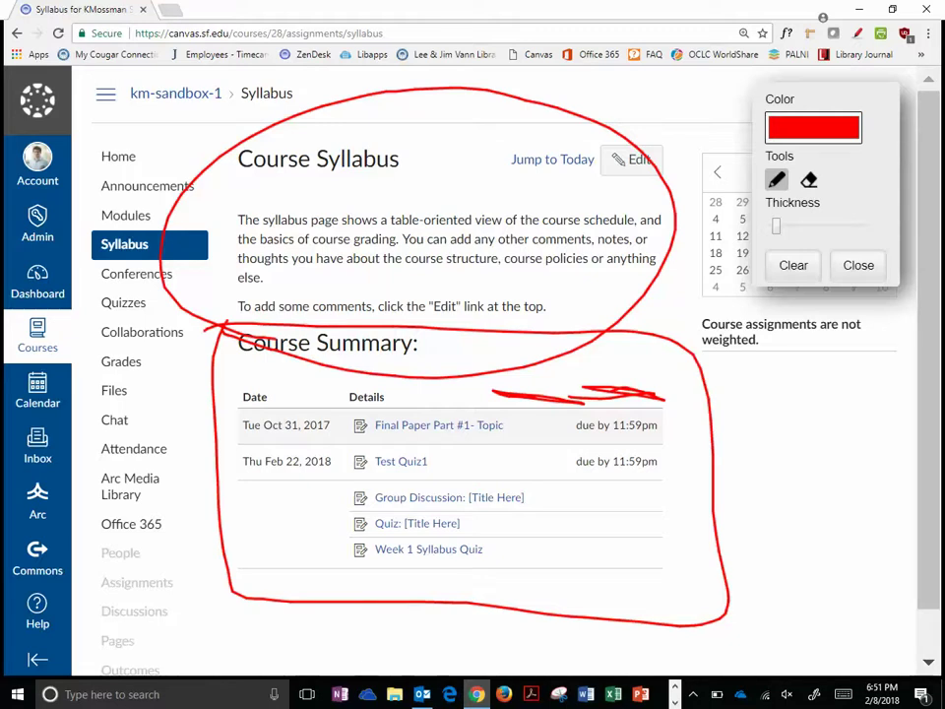
pyautogui.click(858, 264)
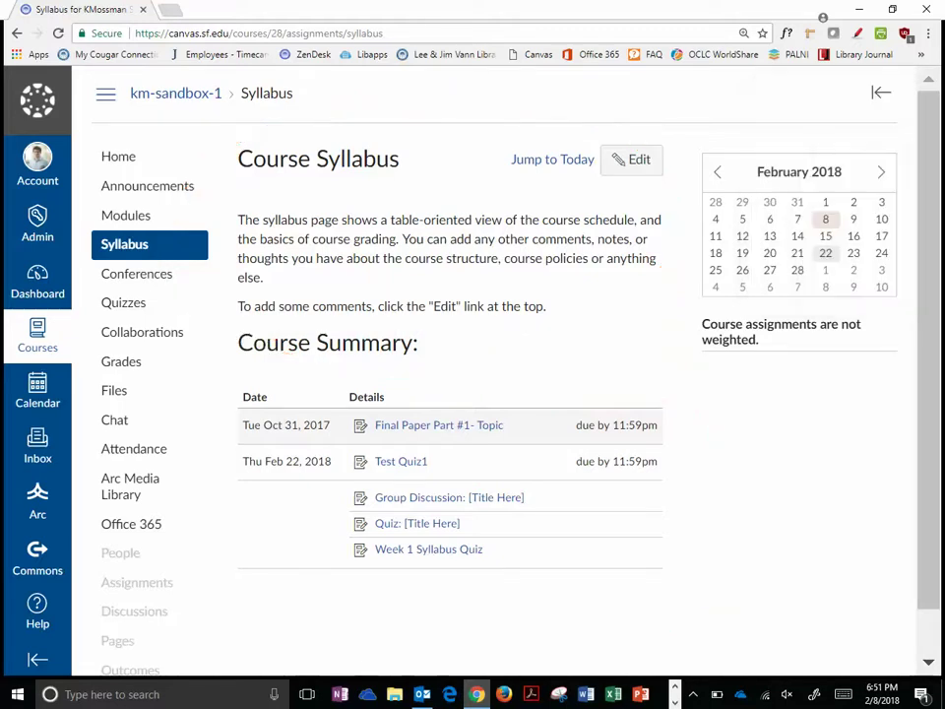
# Open the course's Quizzes page to view the Assignment Quizzes list
pyautogui.scroll(-1, 472, 374)
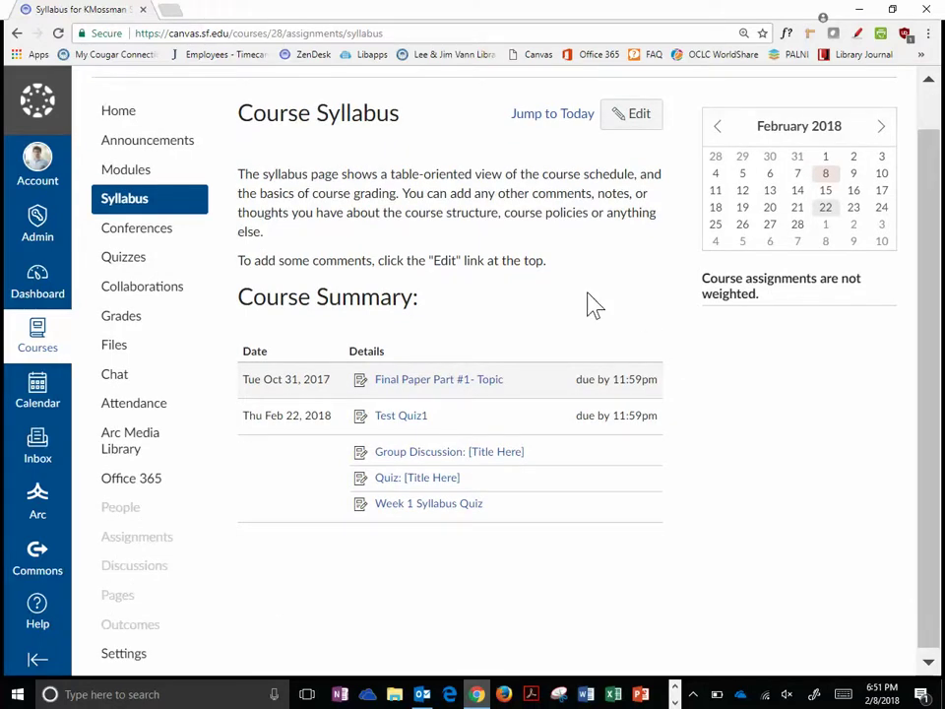
pyautogui.click(126, 260)
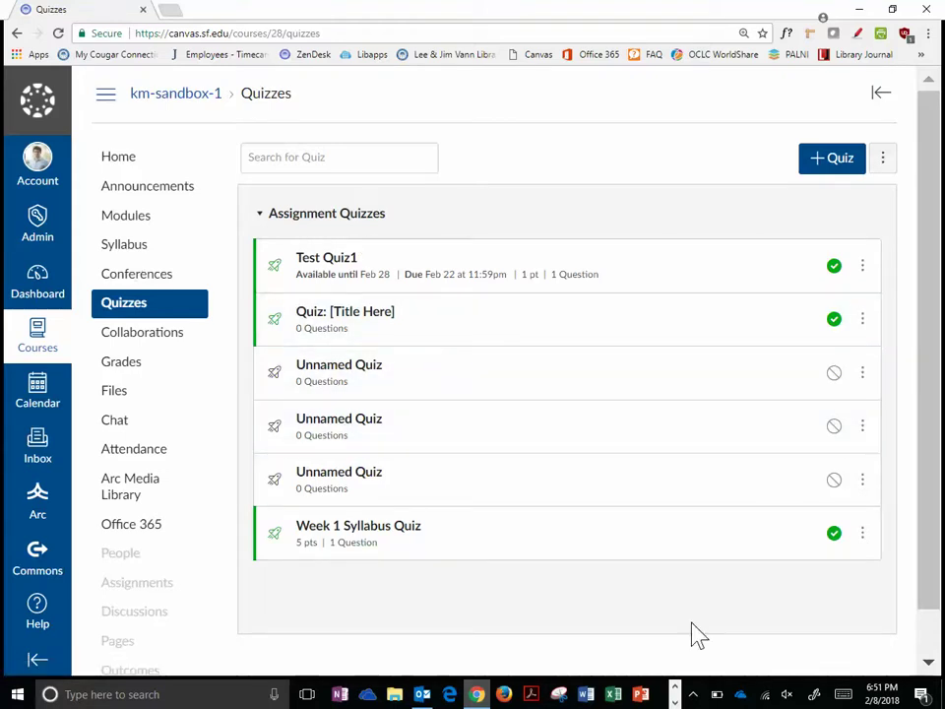
pyautogui.click(693, 695)
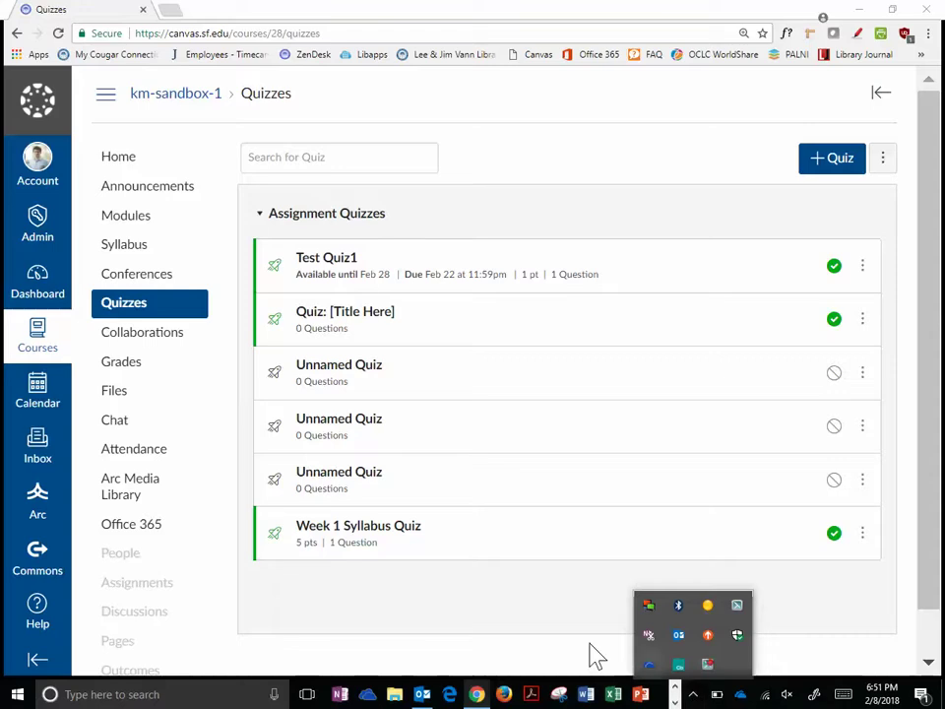
pyautogui.click(547, 625)
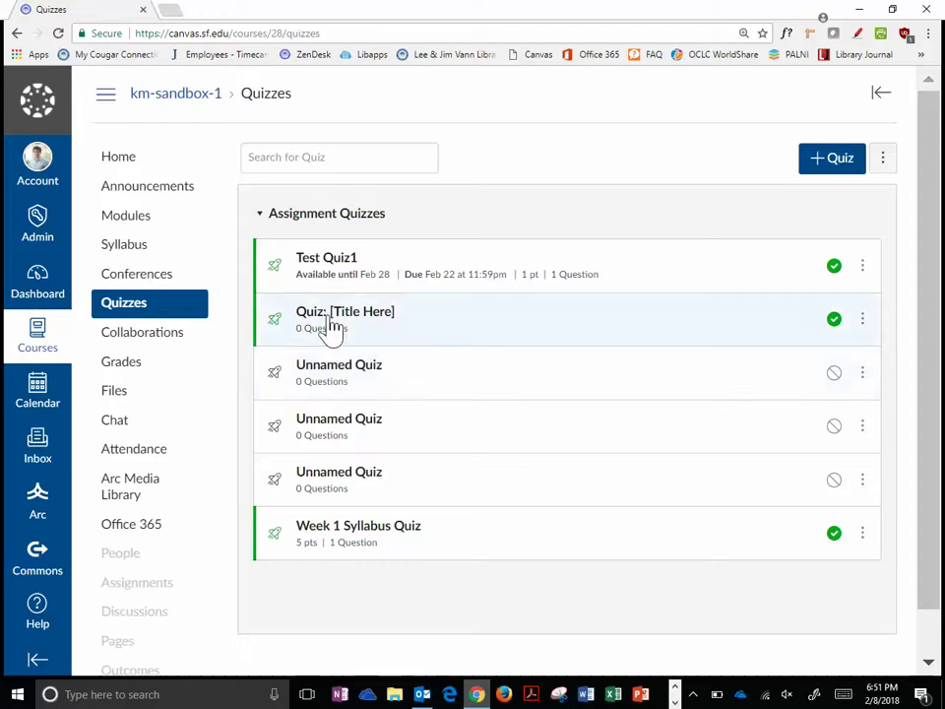
# Look at the management options and details for Test Quiz1, and return to the Quizzes list
pyautogui.click(865, 268)
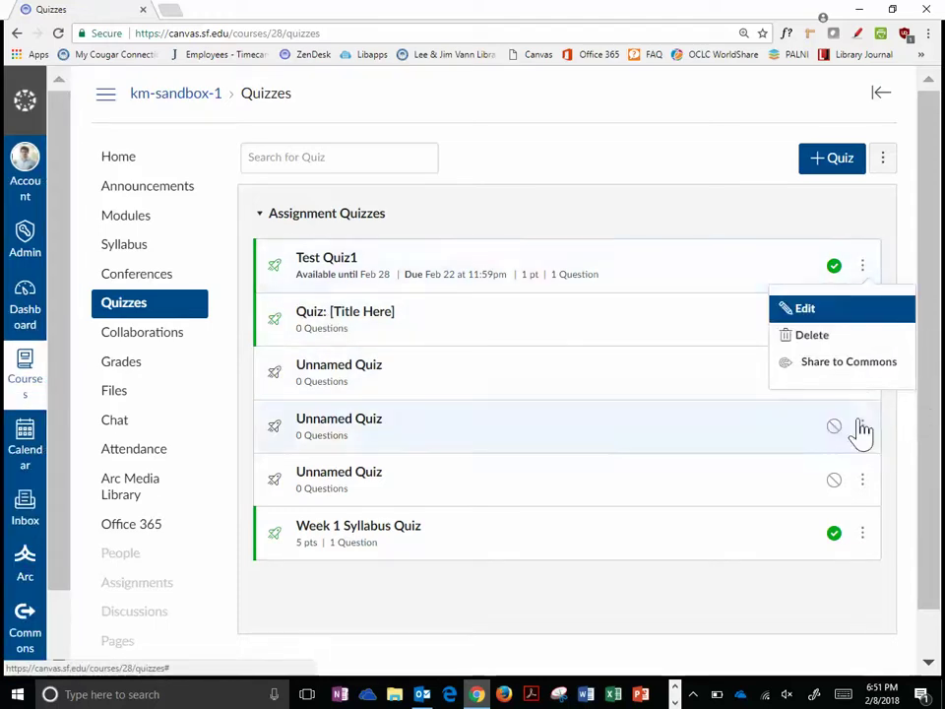
pyautogui.click(545, 249)
pyautogui.moveTo(280, 273); pyautogui.dragTo(433, 270)
pyautogui.click(572, 286)
pyautogui.moveTo(637, 274); pyautogui.dragTo(632, 353)
pyautogui.click(14, 35)
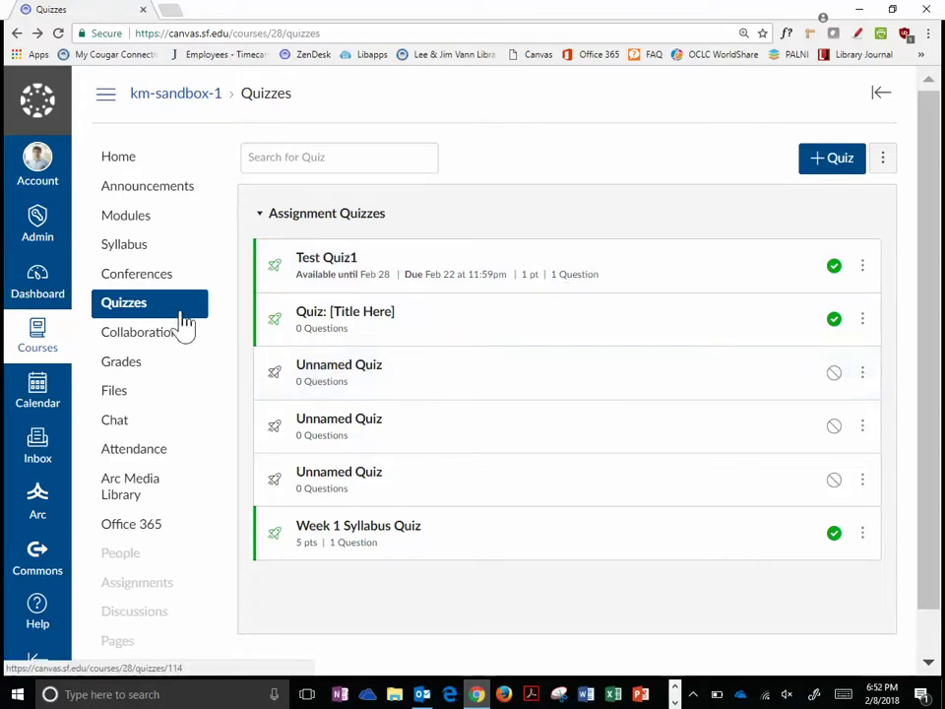
# Open the Collaborations page and read through the information on starting a new collaboration with Google Docs
pyautogui.scroll(-1, 237, 401)
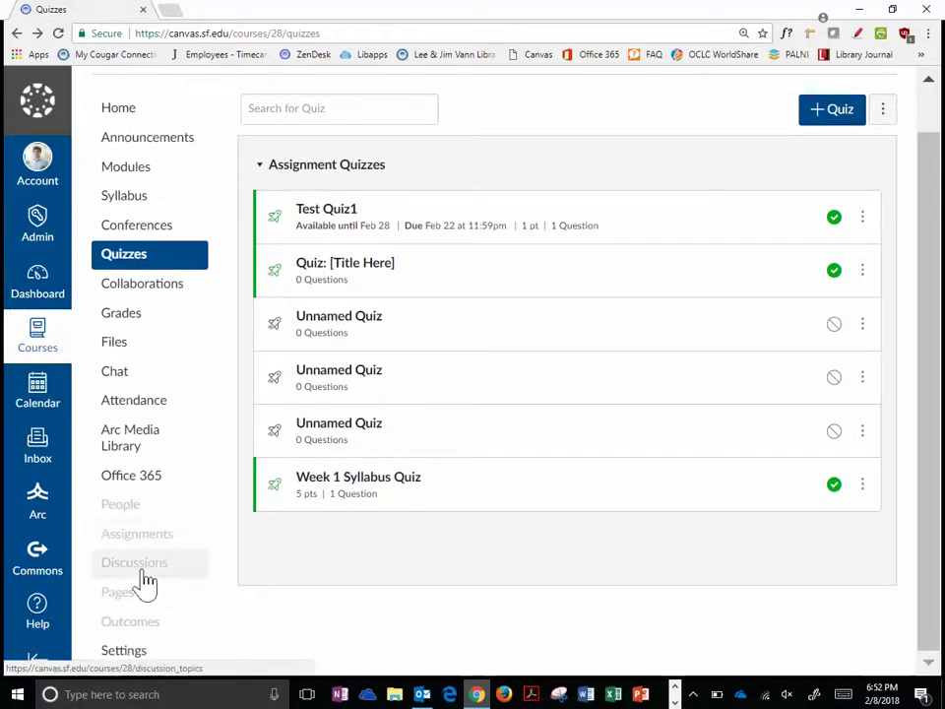
pyautogui.click(155, 303)
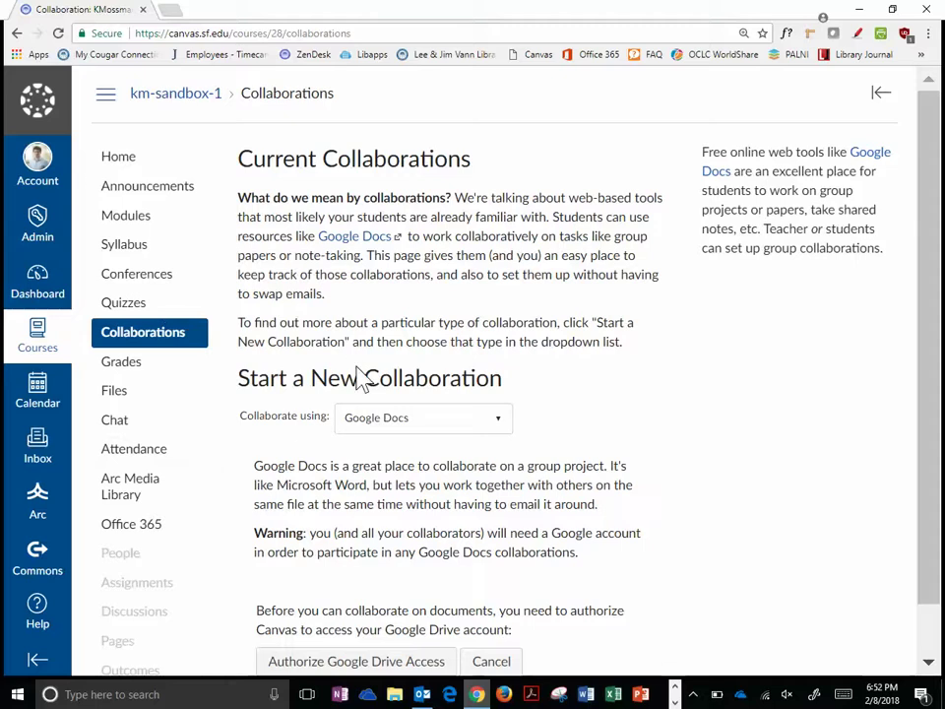
pyautogui.scroll(-1, 360, 377)
pyautogui.scroll(-1, 357, 367)
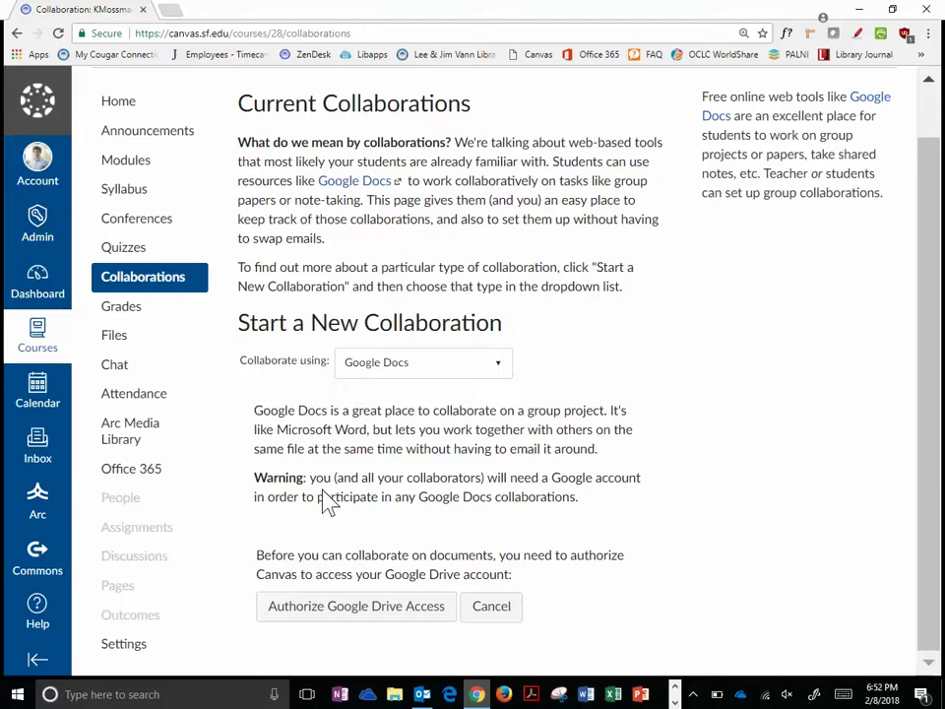
# Open the course gradebook and look across its assignment columns
pyautogui.click(116, 313)
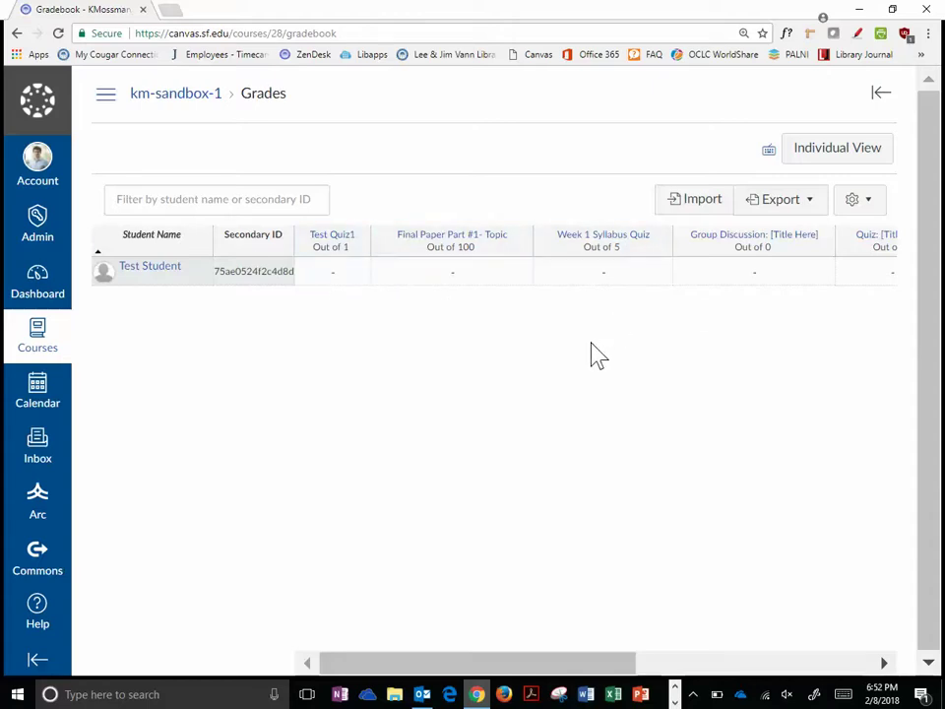
pyautogui.hscroll(5, 597, 354)
pyautogui.hscroll(-5, 630, 345)
# Show the hidden course navigation on the Grades page, and visit the course's Files and Chat pages
pyautogui.click(115, 103)
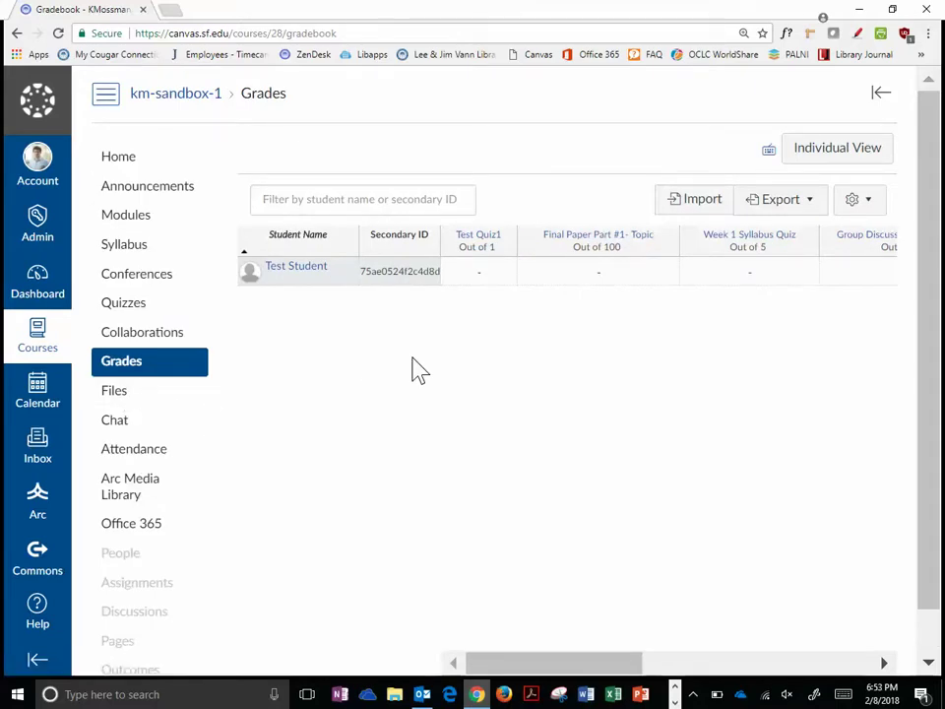
pyautogui.click(114, 398)
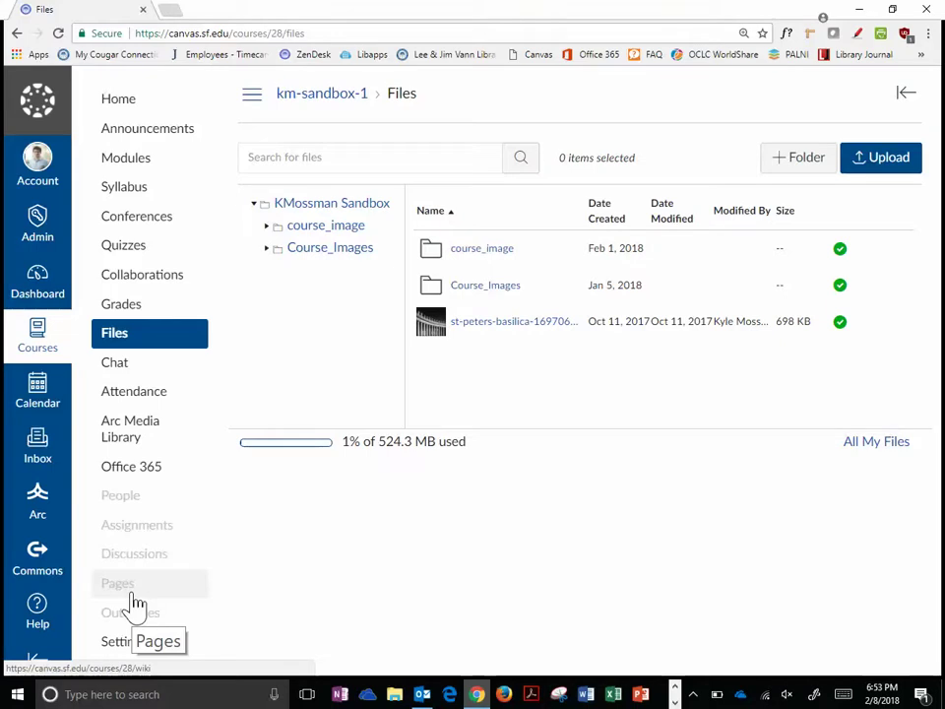
pyautogui.click(118, 371)
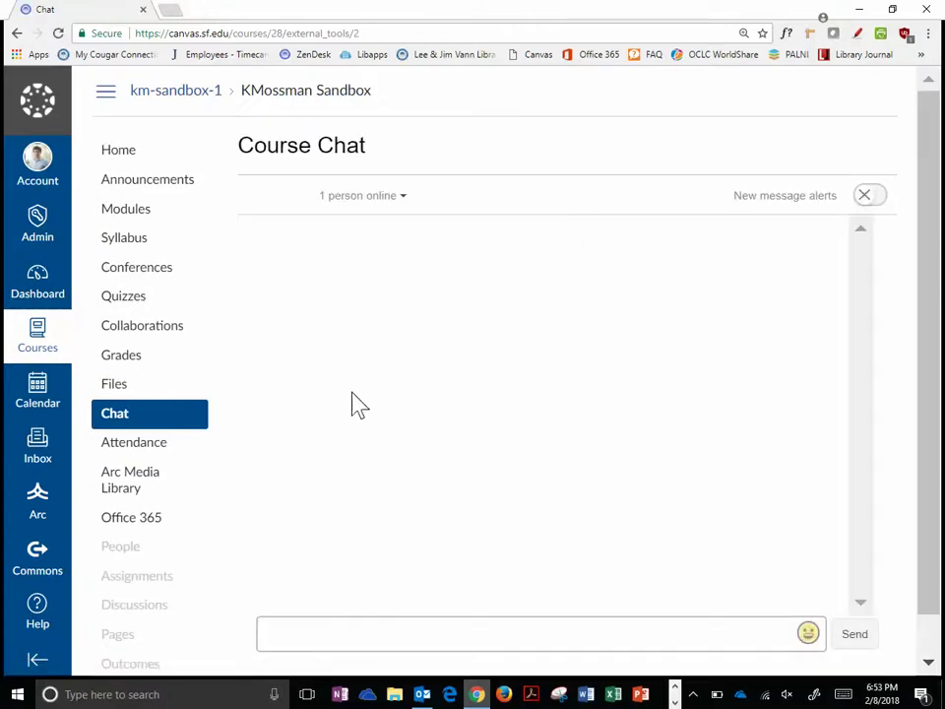
# Open the course's People page and look over the roster
pyautogui.scroll(-2, 321, 467)
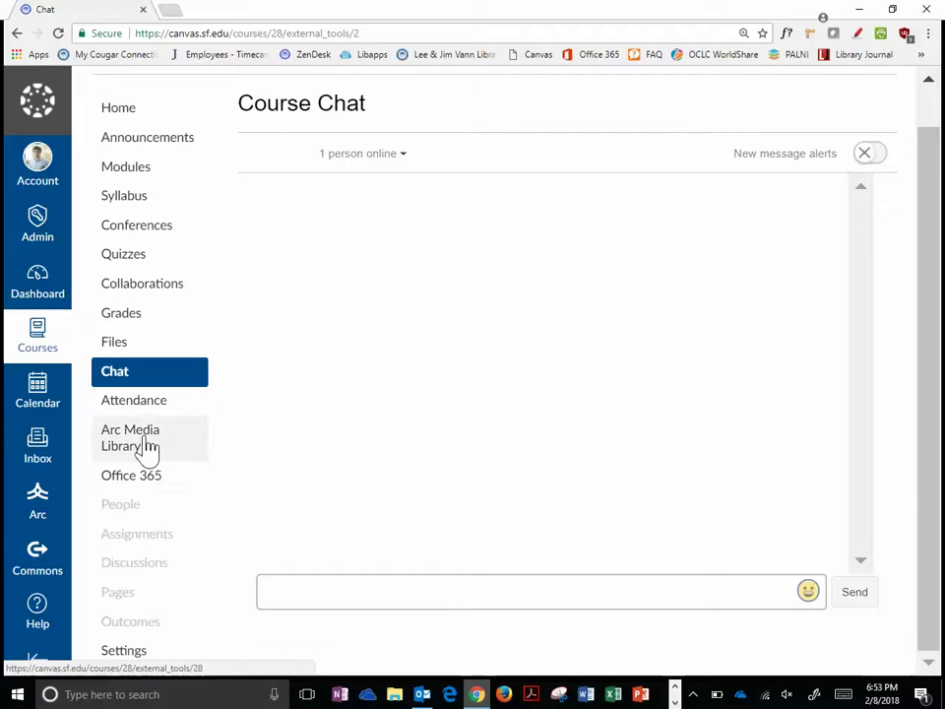
pyautogui.click(139, 512)
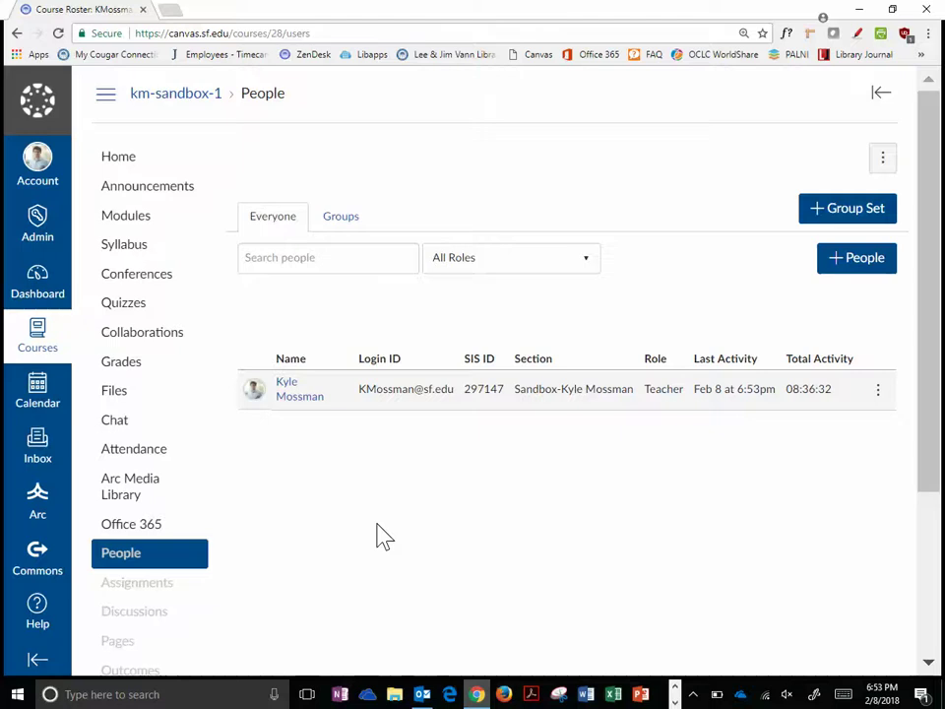
pyautogui.scroll(-3, 382, 536)
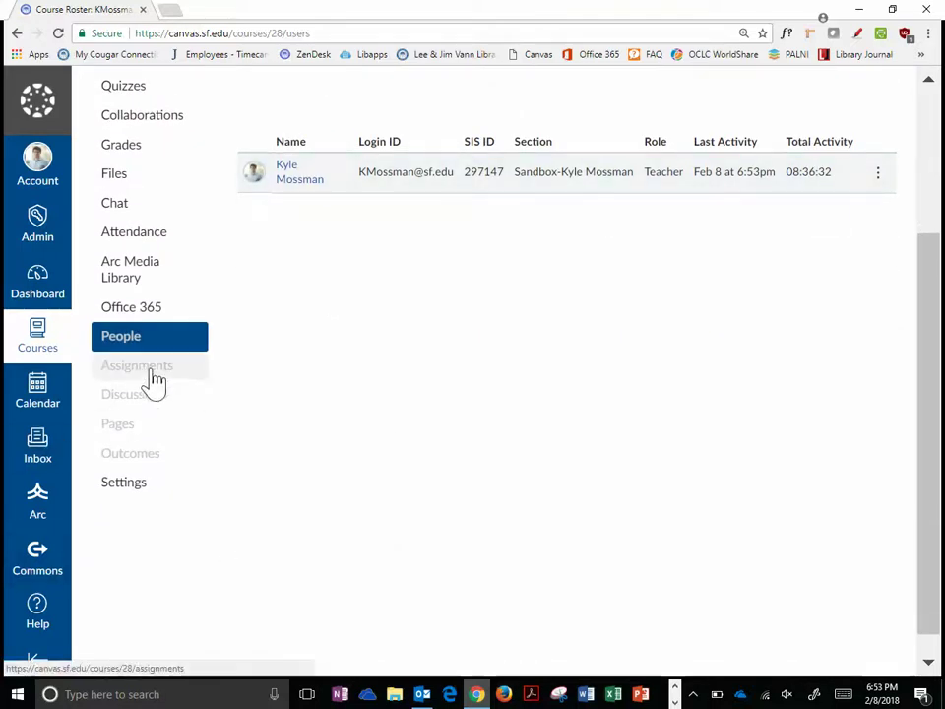
# Open the course's Outcomes page and view its Manage Rubrics option
pyautogui.click(144, 463)
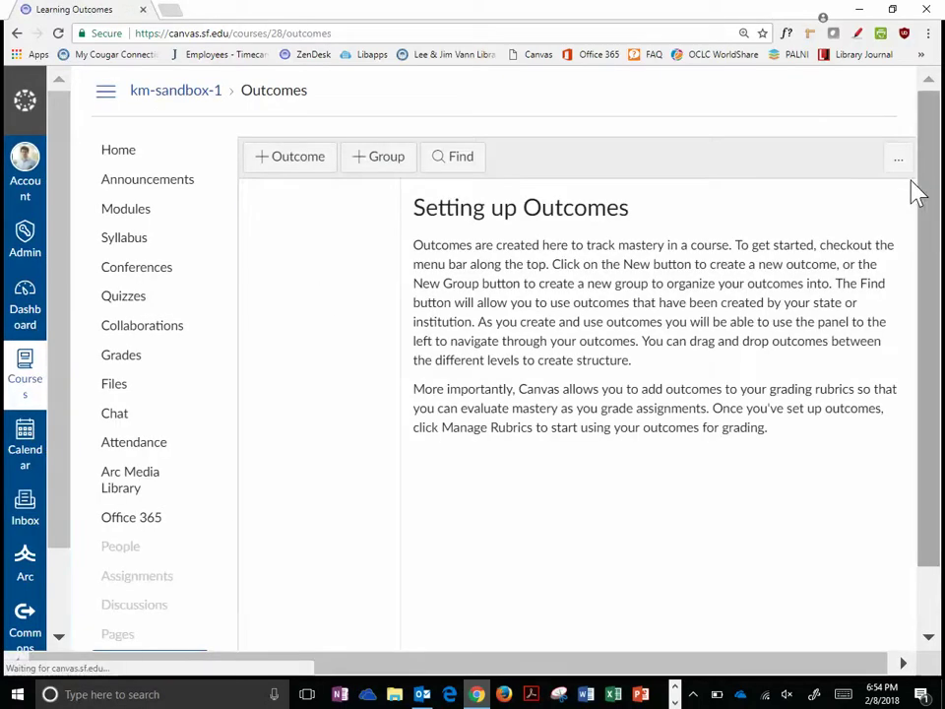
pyautogui.click(899, 163)
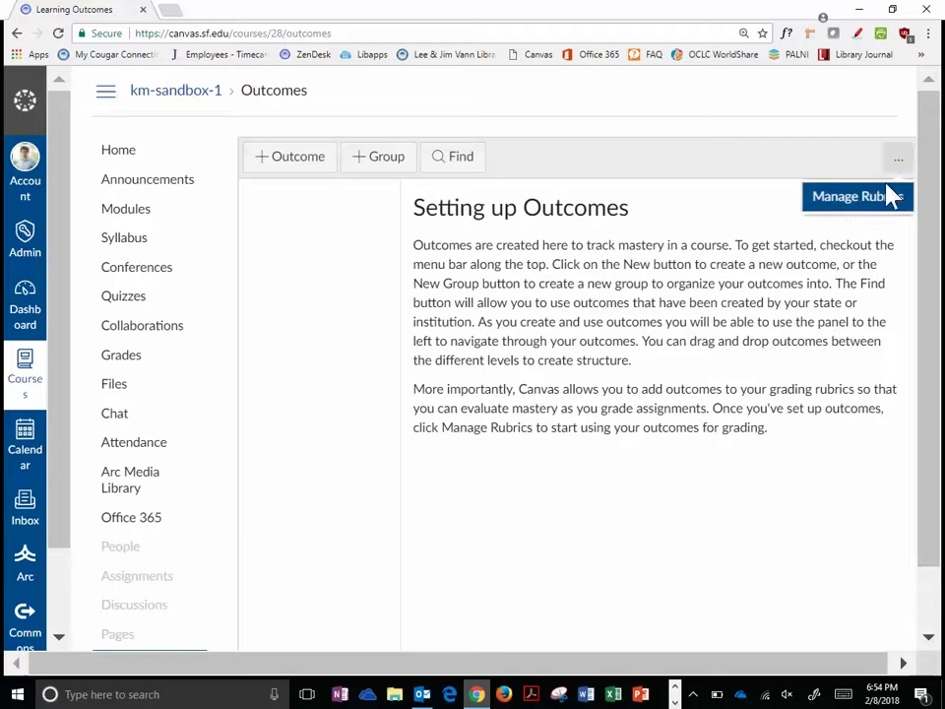
pyautogui.click(861, 209)
# Draw red freehand arrows pointing at Arc Media Library and at the greyed-out Assignments and Discussions links in the course navigation
pyautogui.scroll(-1, 416, 522)
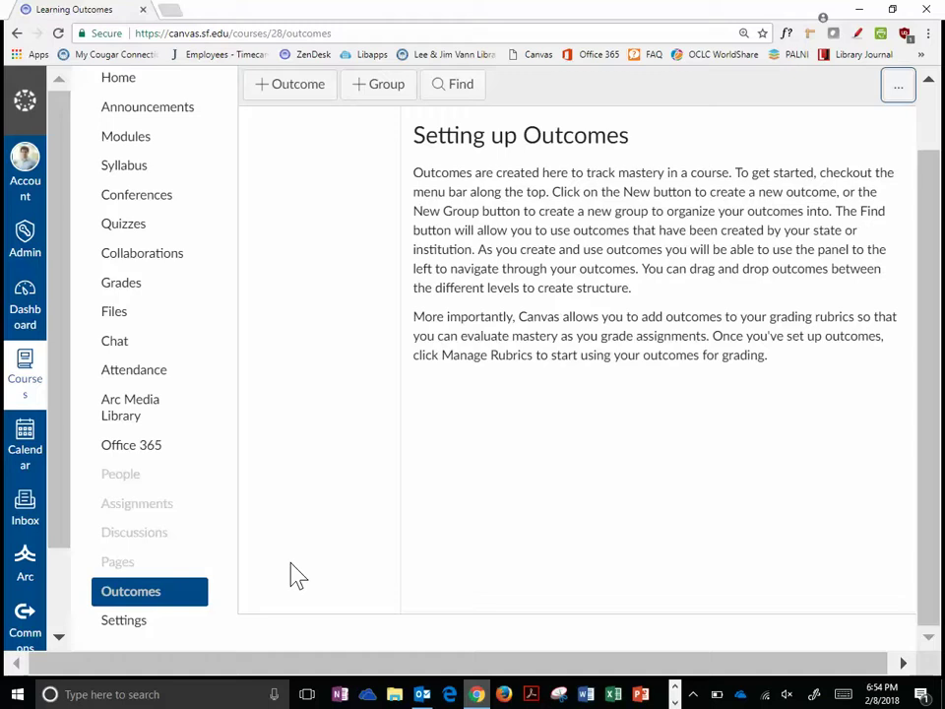
pyautogui.click(858, 34)
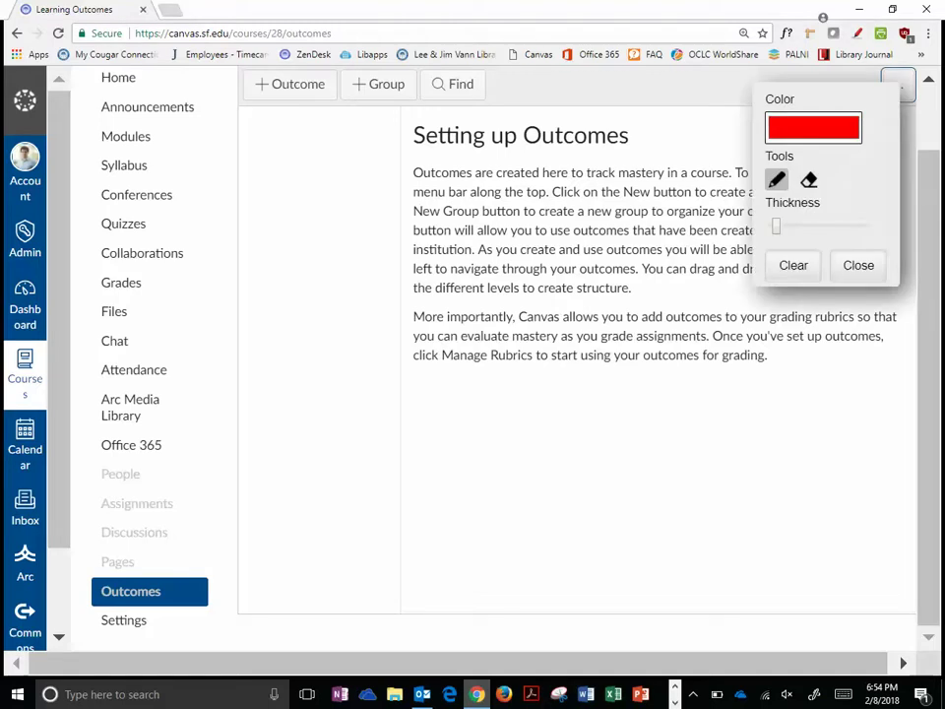
pyautogui.moveTo(200, 397)
pyautogui.mouseDown()
pyautogui.moveTo(207, 432)
pyautogui.moveTo(339, 414)
pyautogui.mouseUp()
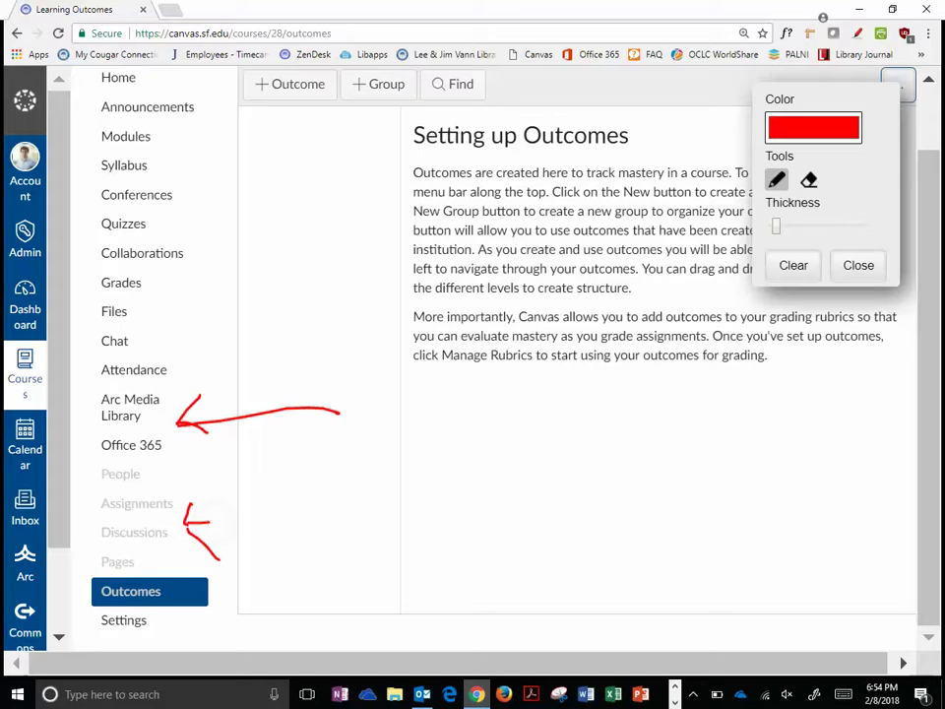
pyautogui.moveTo(185, 513); pyautogui.dragTo(407, 493)
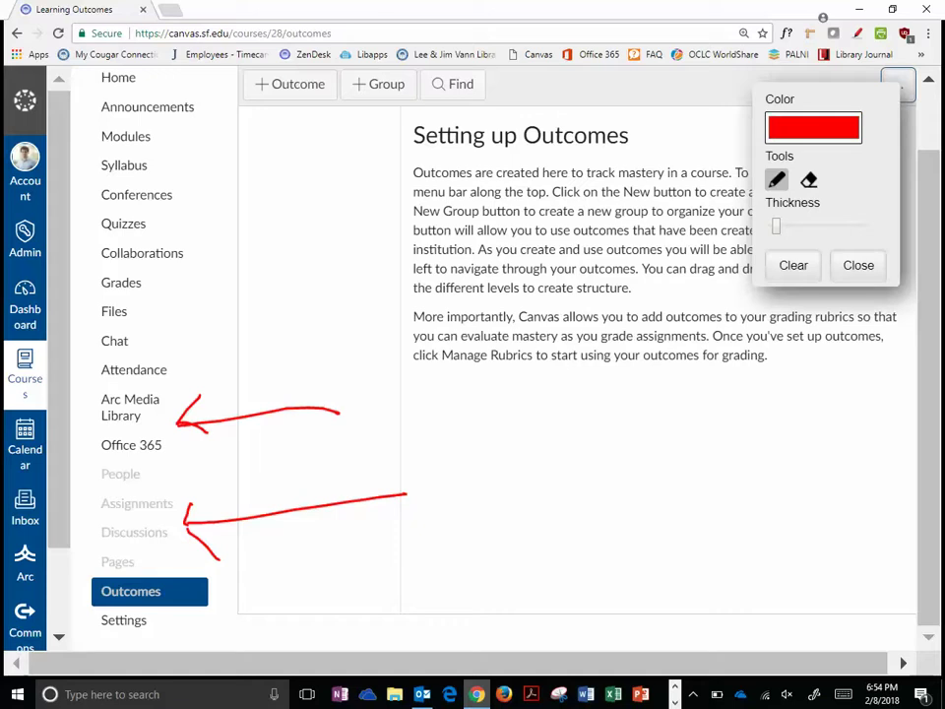
# Draw a red freehand circle with a diagonal line through it on the Outcomes page, and close the drawing overlay
pyautogui.moveTo(557, 430)
pyautogui.mouseDown()
pyautogui.moveTo(540, 493)
pyautogui.moveTo(520, 419)
pyautogui.mouseUp()
pyautogui.moveTo(625, 366); pyautogui.dragTo(462, 547)
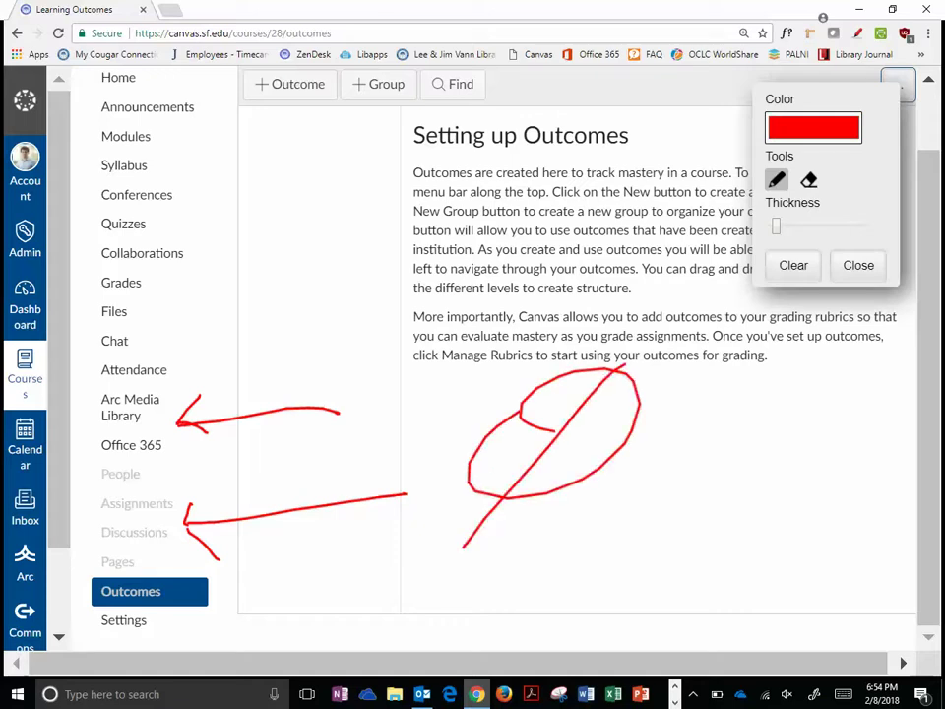
pyautogui.click(859, 265)
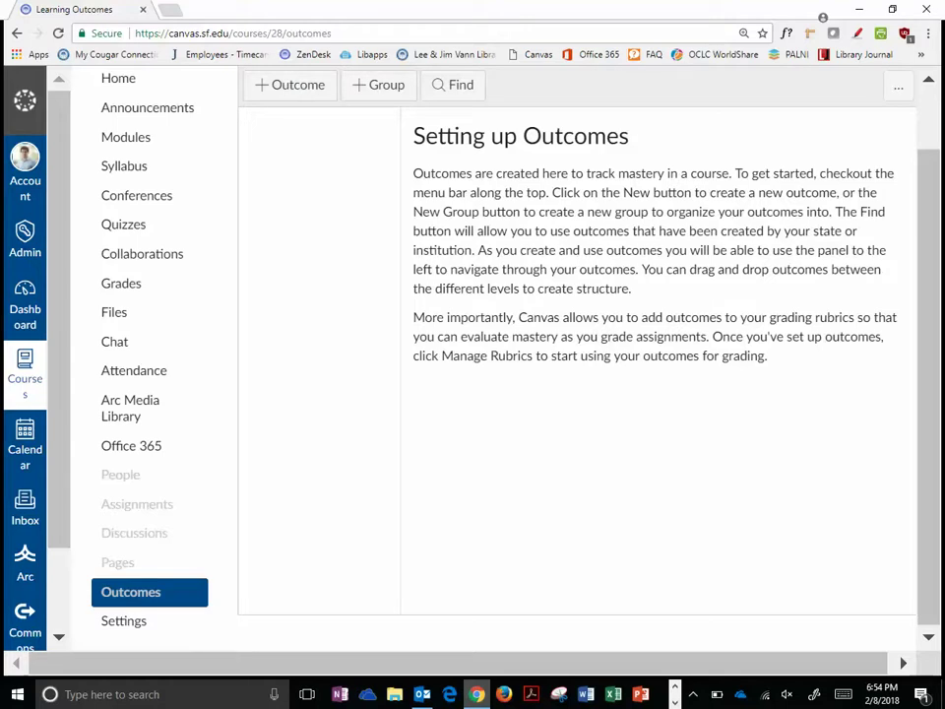
# Open the course's Settings page and look over its Course Details
pyautogui.click(123, 621)
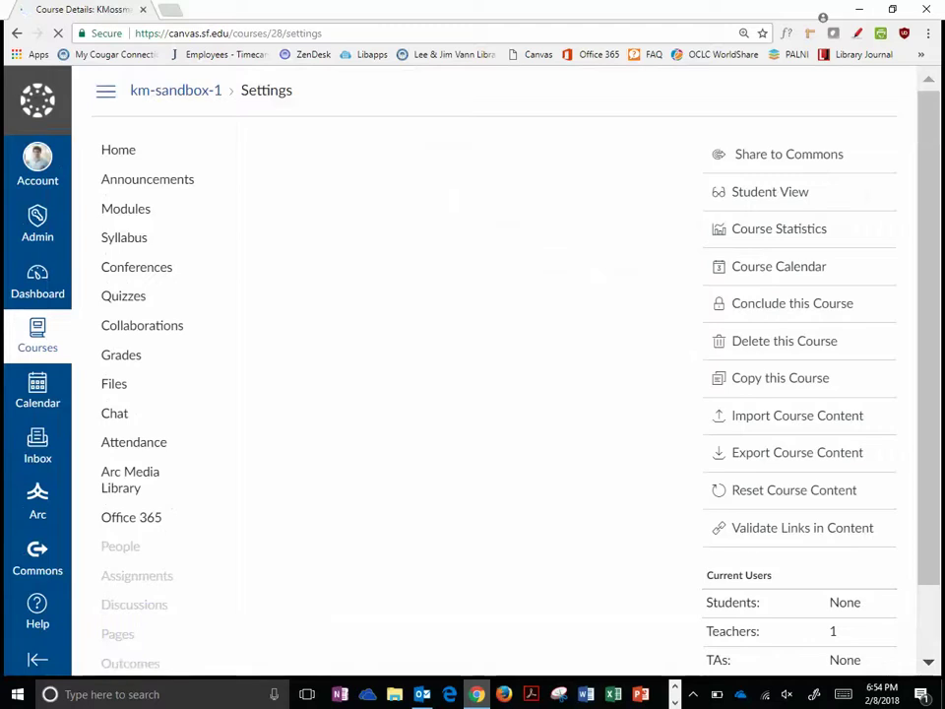
pyautogui.scroll(-1, 472, 394)
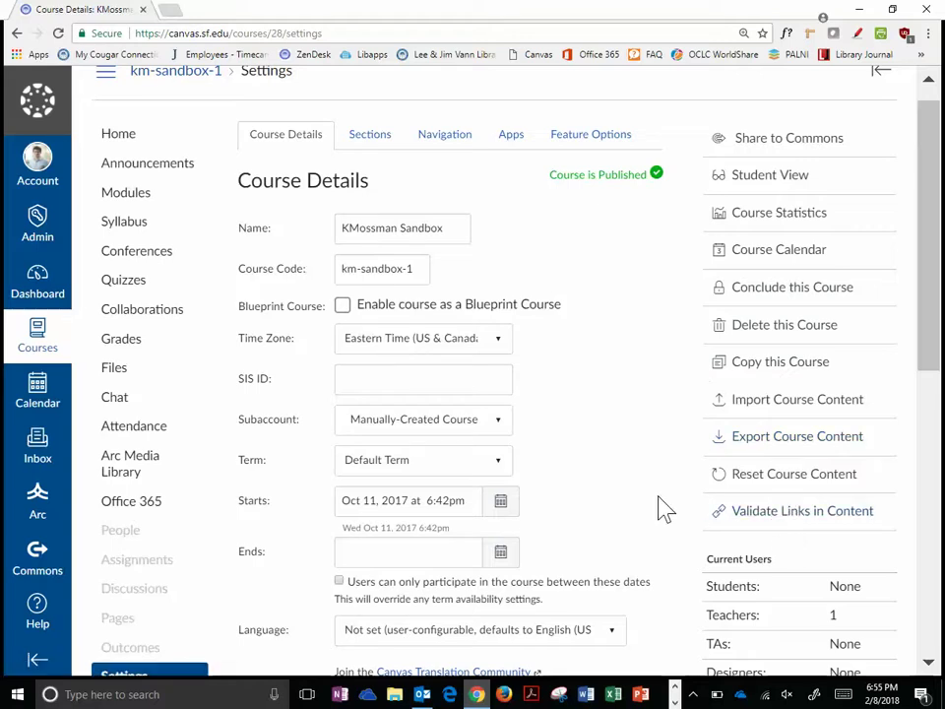
pyautogui.scroll(-1, 662, 508)
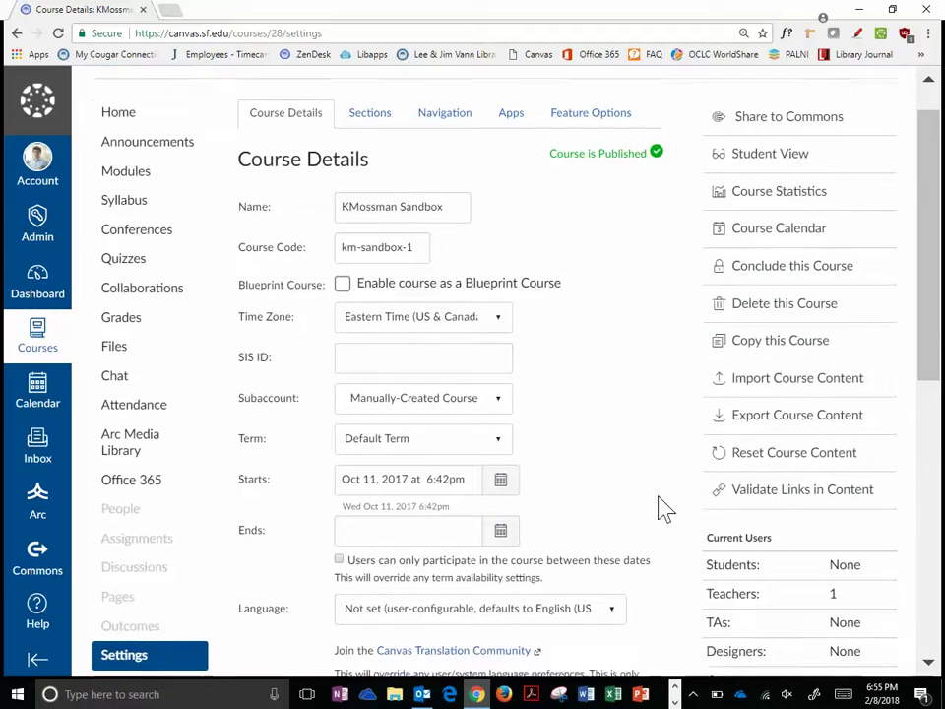
pyautogui.scroll(1, 635, 428)
pyautogui.scroll(1, 610, 414)
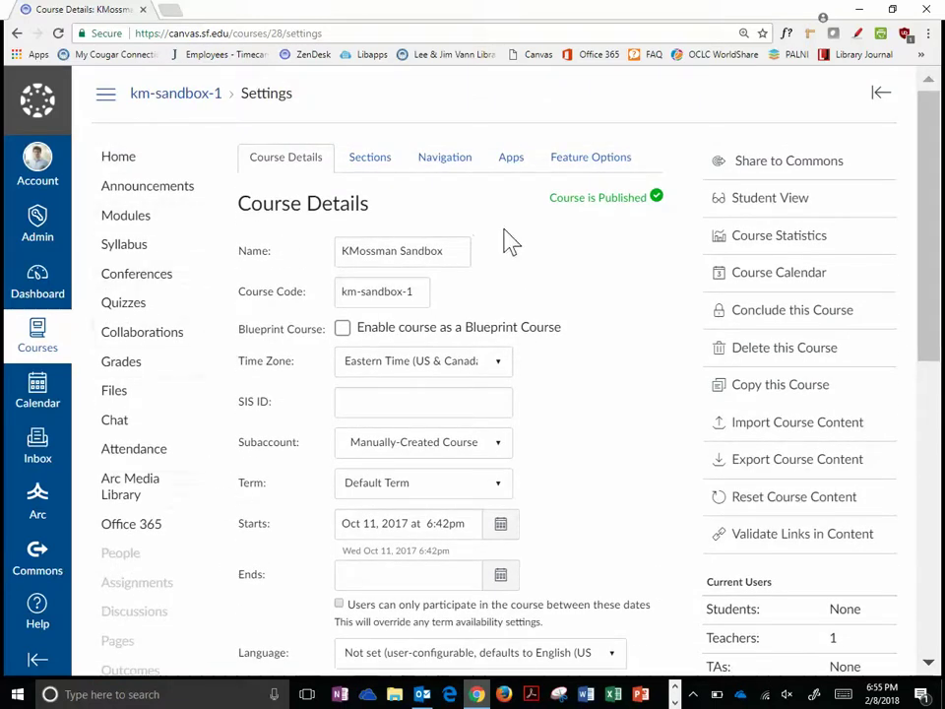
# Hide Quizzes from students in the course's Navigation settings, placing it below People in the hidden items
pyautogui.click(450, 167)
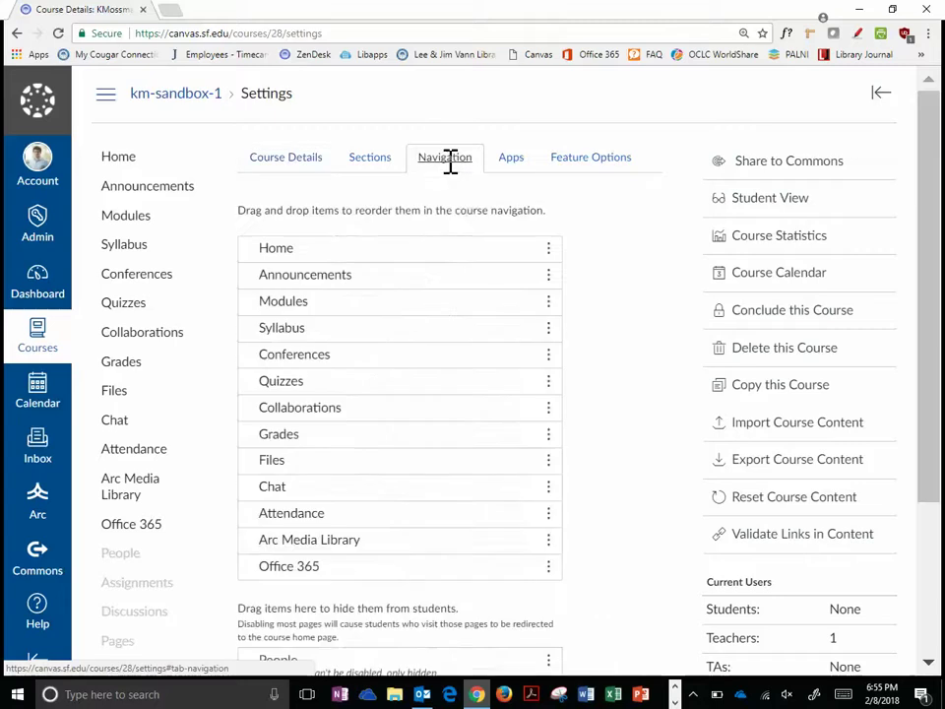
pyautogui.scroll(-2, 488, 358)
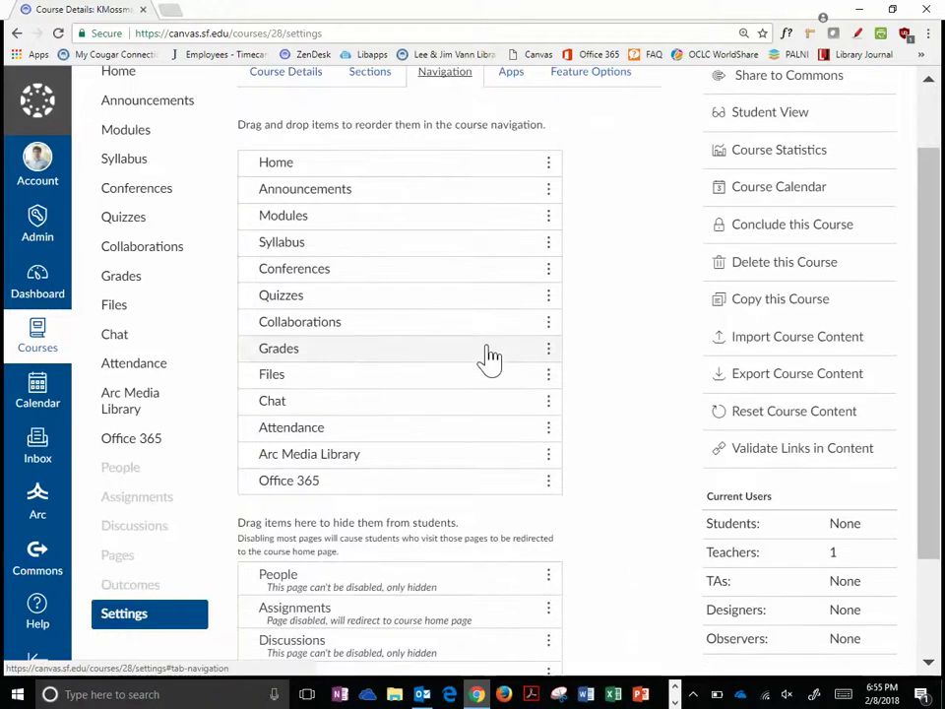
pyautogui.scroll(-1, 487, 359)
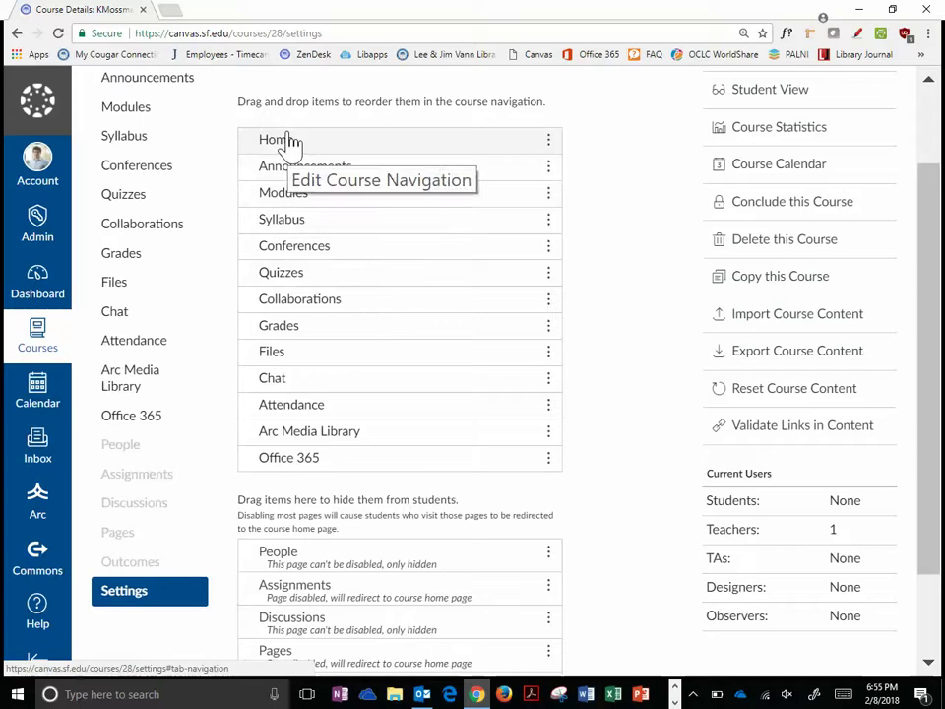
pyautogui.scroll(-2, 276, 478)
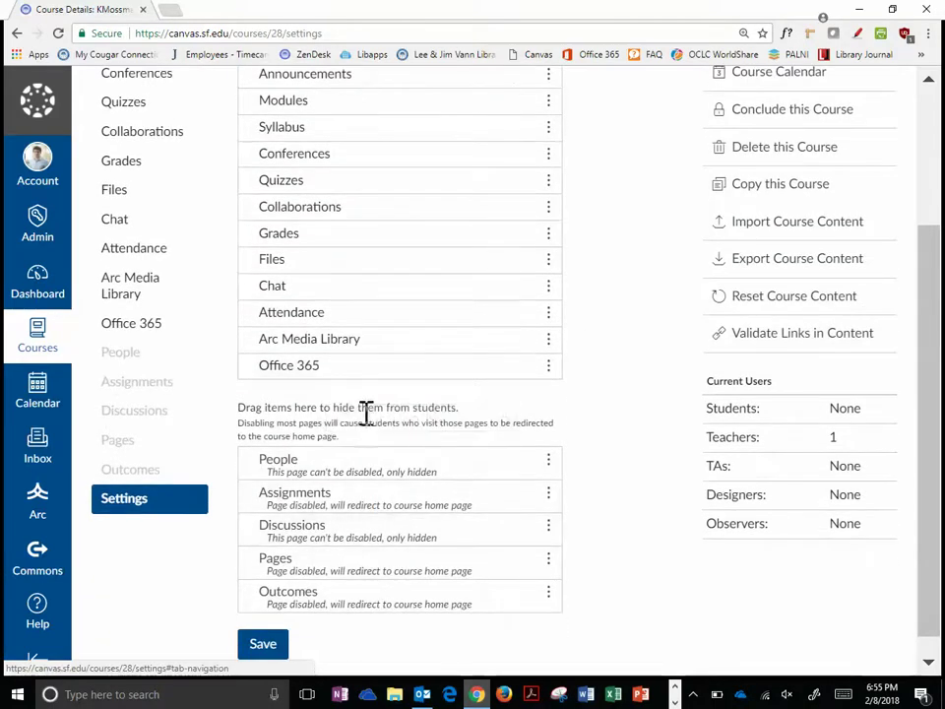
pyautogui.scroll(1, 493, 509)
pyautogui.scroll(1, 498, 507)
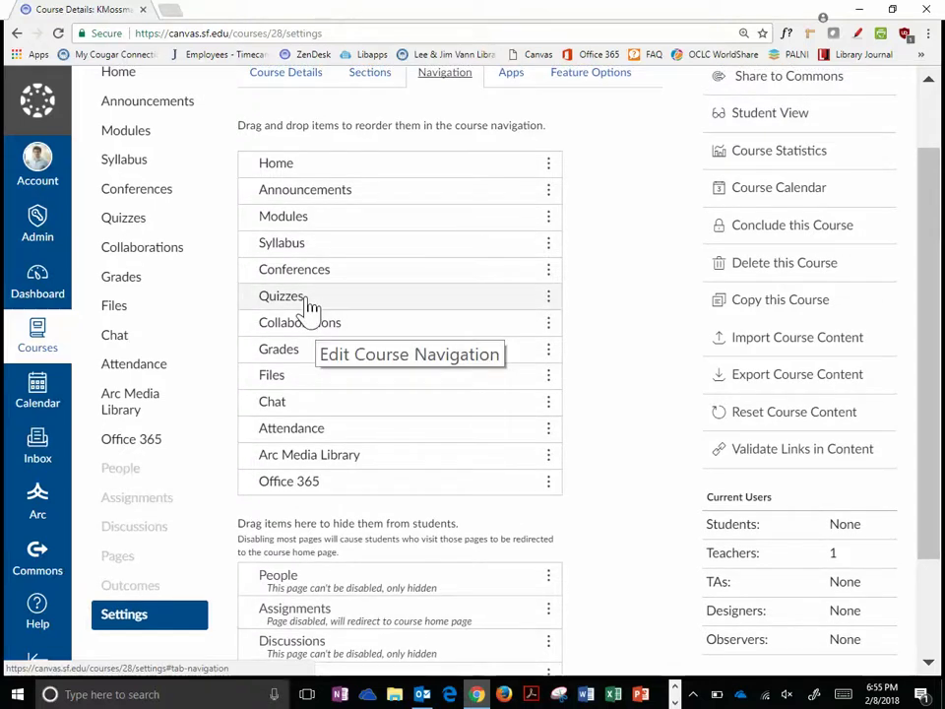
pyautogui.moveTo(308, 307); pyautogui.dragTo(258, 570)
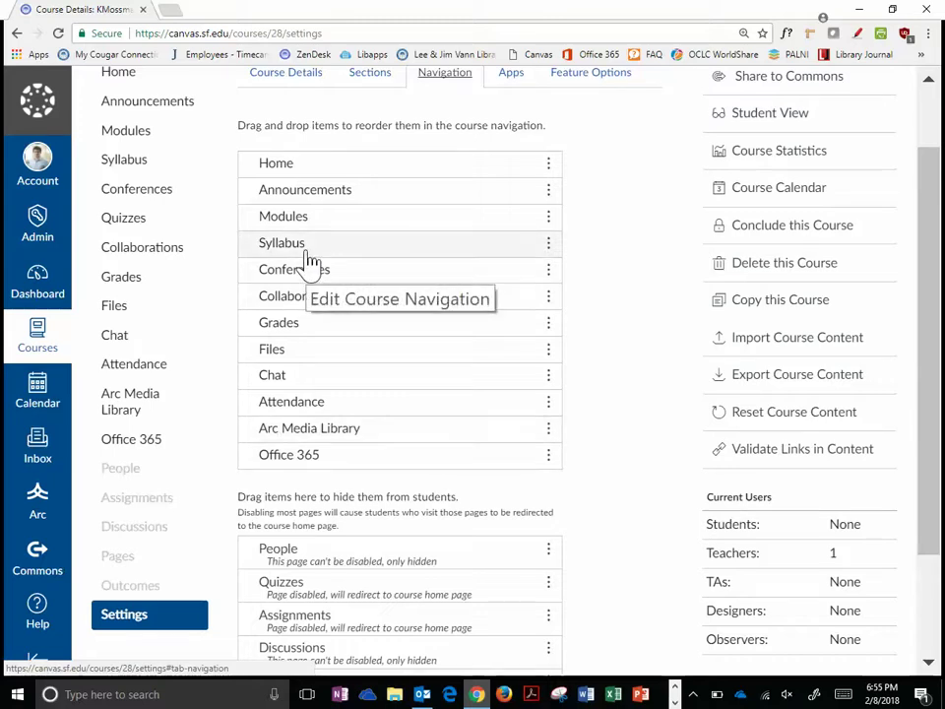
# Reorder the course navigation items so that Modules and Syllabus come directly after Home, ahead of Announcements
pyautogui.moveTo(307, 256); pyautogui.dragTo(310, 203)
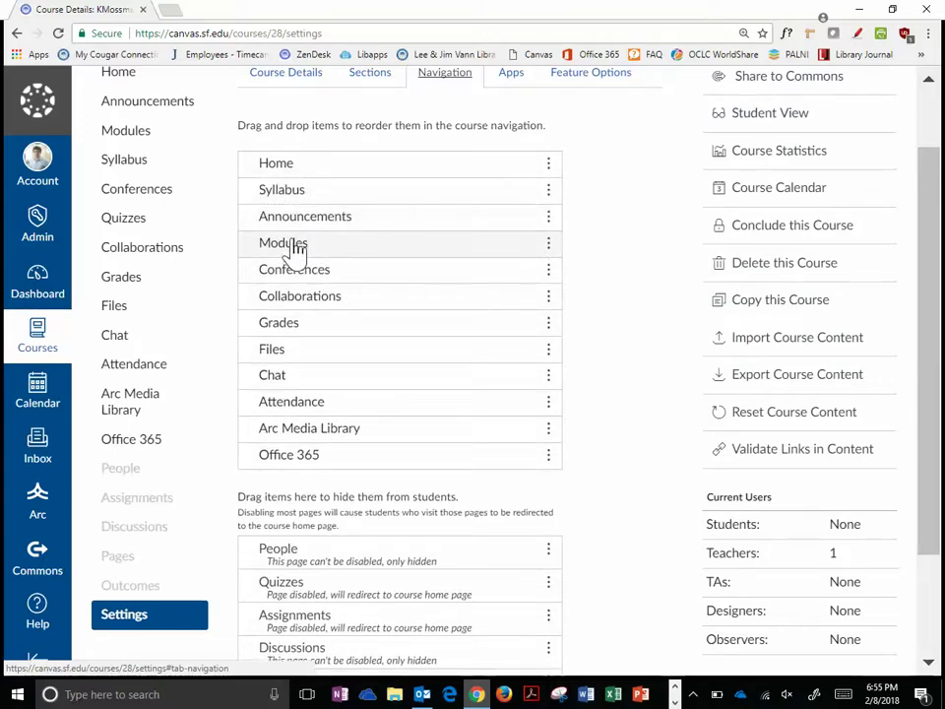
pyautogui.moveTo(295, 254); pyautogui.dragTo(295, 189)
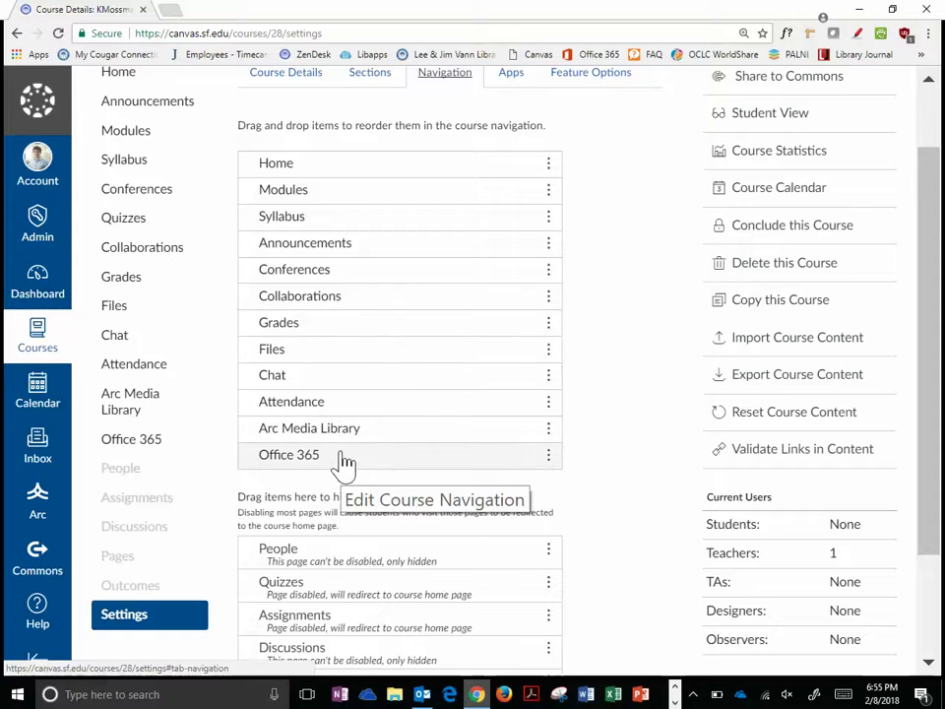
# Move Office 365, Arc Media Library and Attendance to the items hidden from students, and save the course navigation
pyautogui.moveTo(343, 464); pyautogui.dragTo(320, 557)
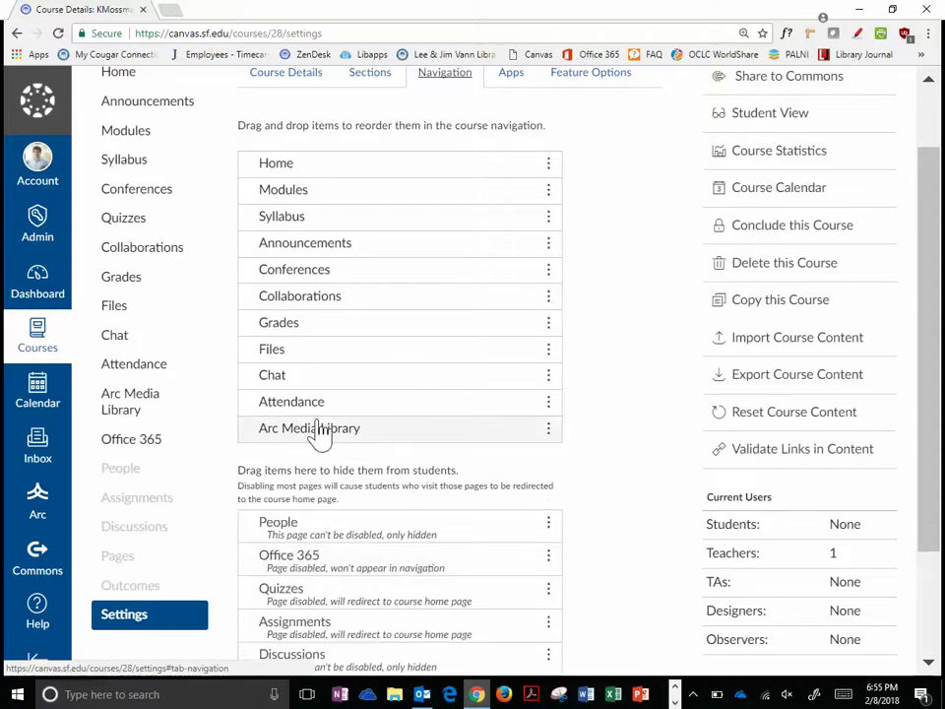
pyautogui.moveTo(319, 433); pyautogui.dragTo(295, 558)
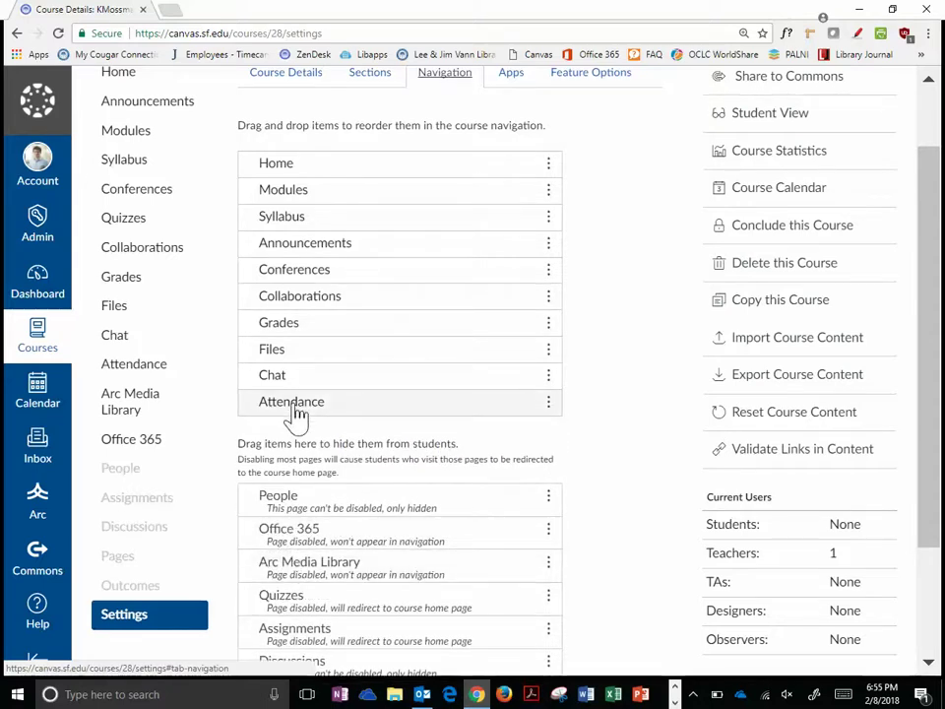
pyautogui.moveTo(296, 417); pyautogui.dragTo(290, 538)
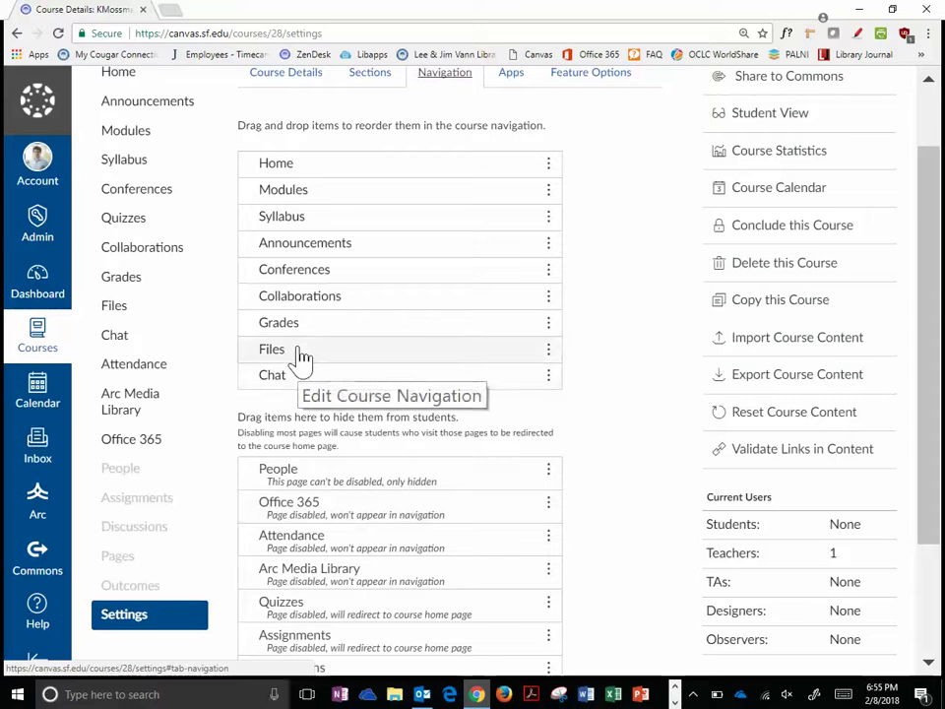
pyautogui.scroll(-3, 597, 523)
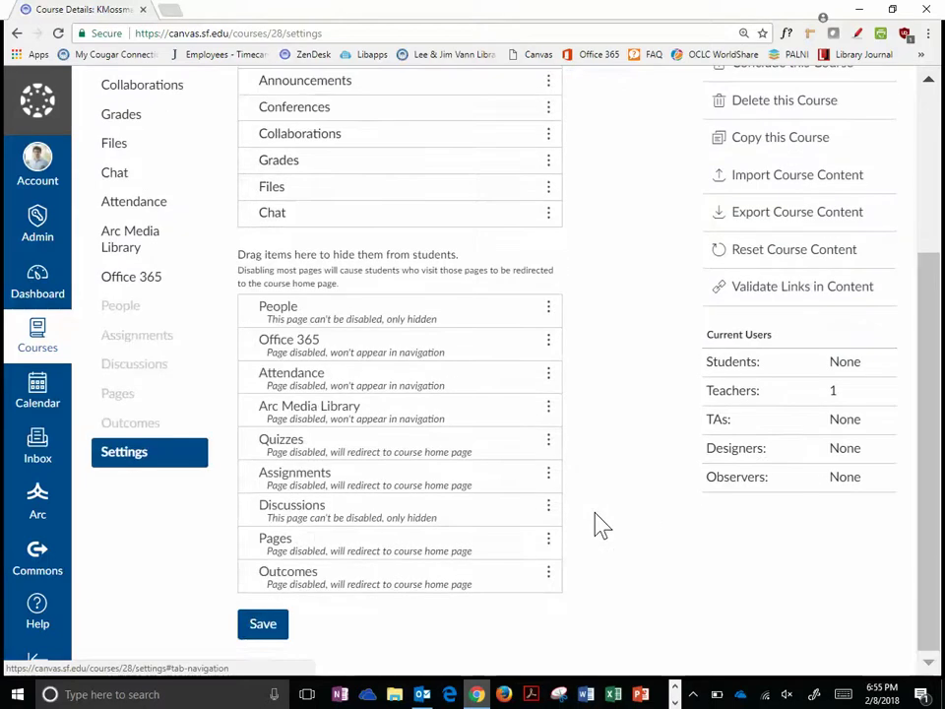
pyautogui.click(254, 635)
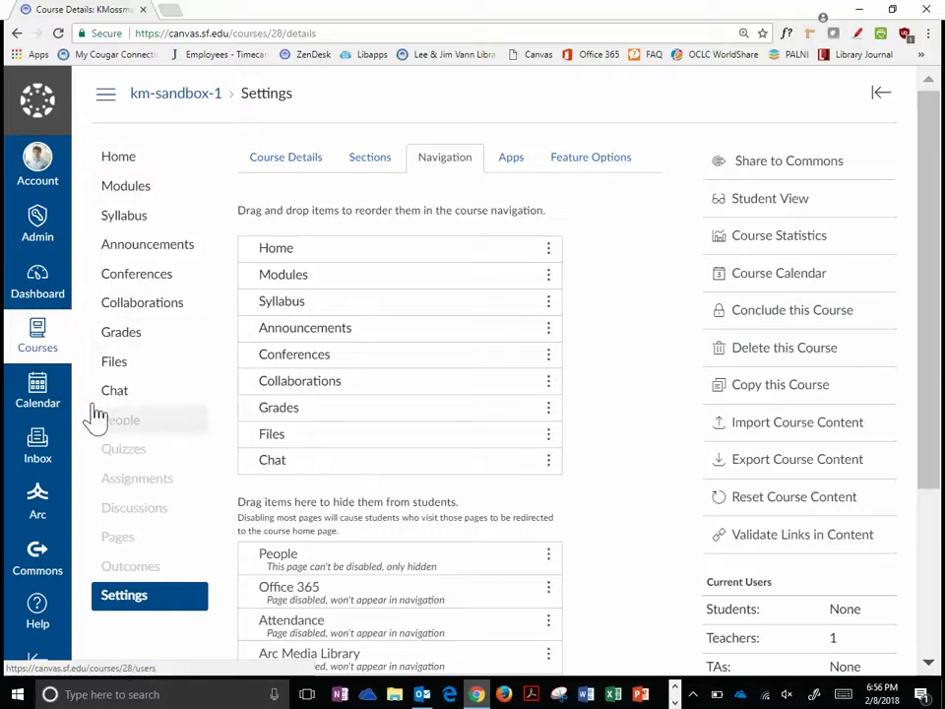
# View the course in Student View to check its navigation, and return to the teacher's view
pyautogui.click(791, 205)
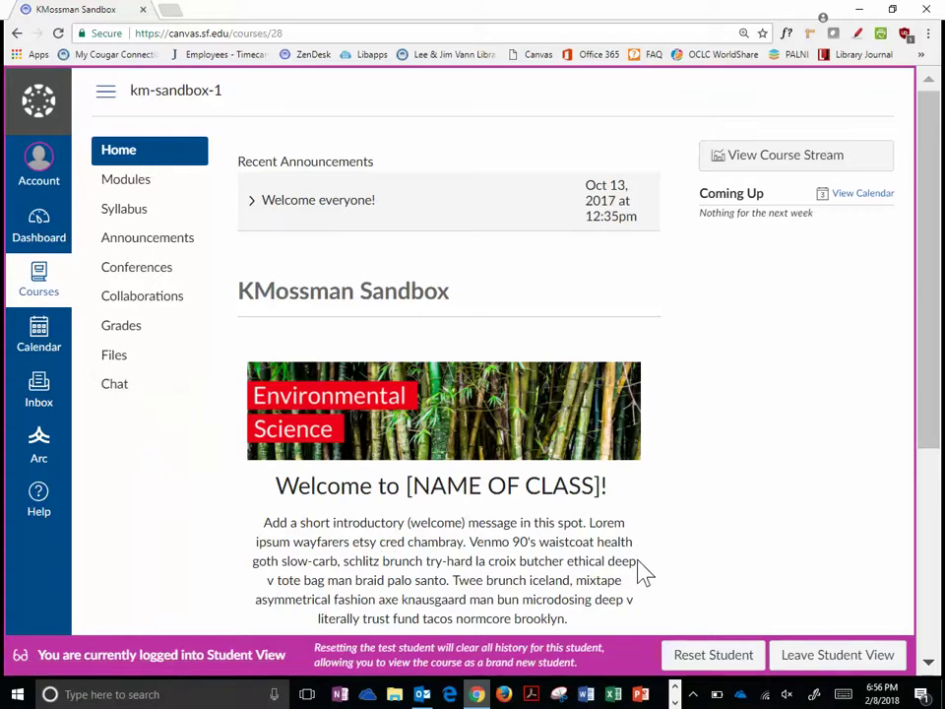
pyautogui.click(806, 648)
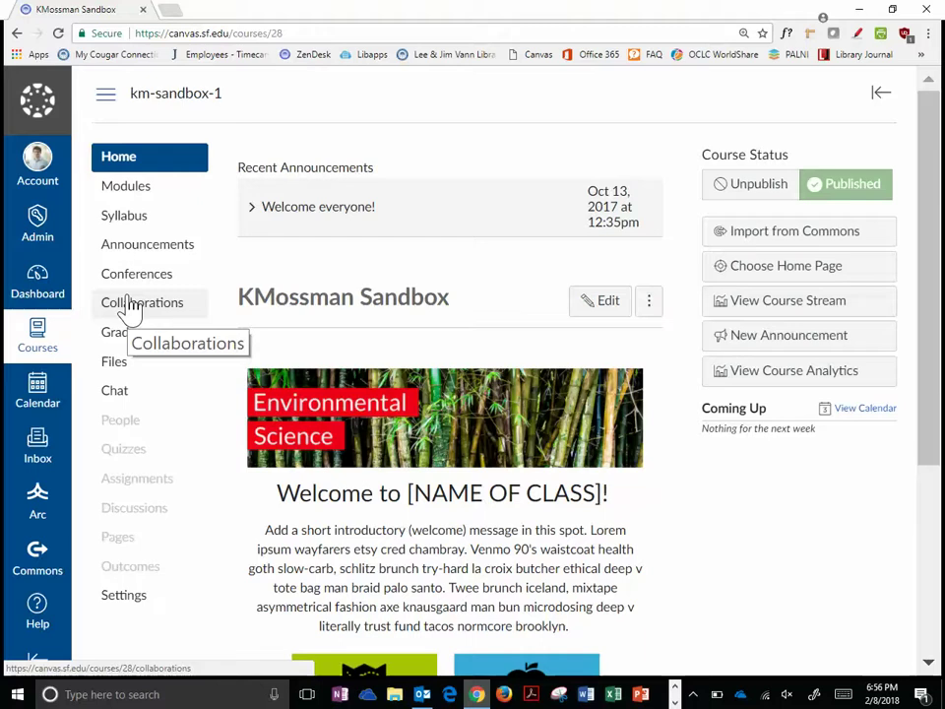
# Open the account's profile for editing and save it with the biography and links left blank
pyautogui.click(49, 187)
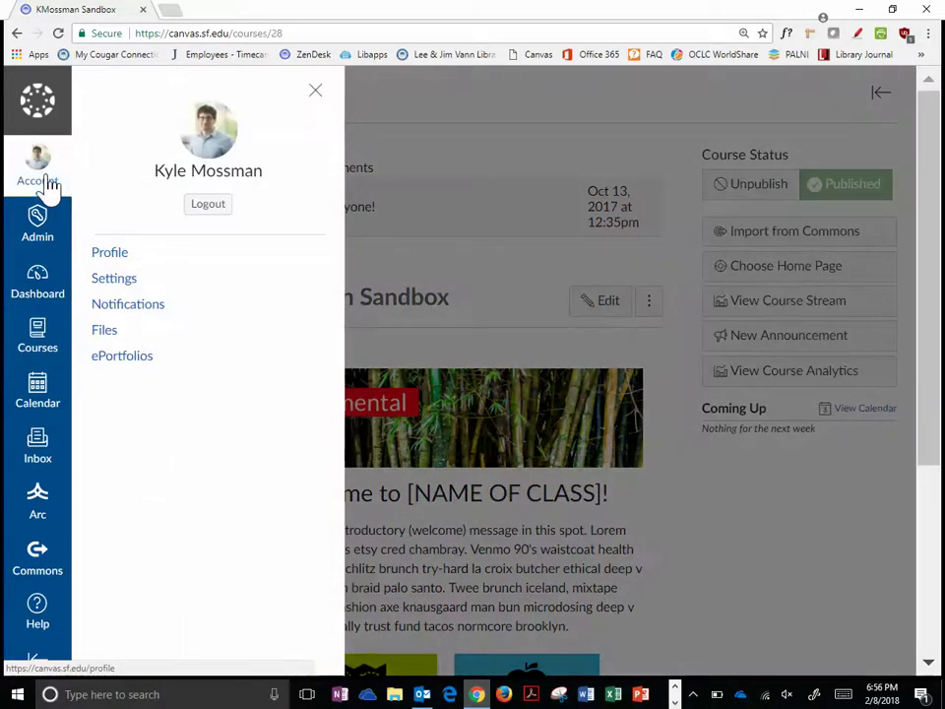
pyautogui.click(125, 258)
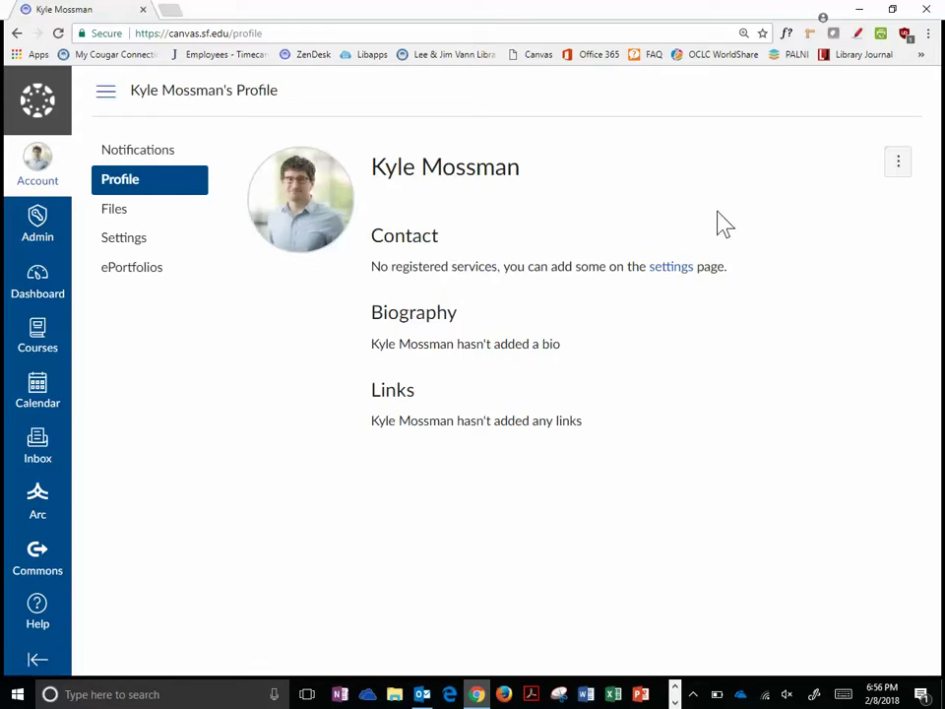
pyautogui.click(900, 173)
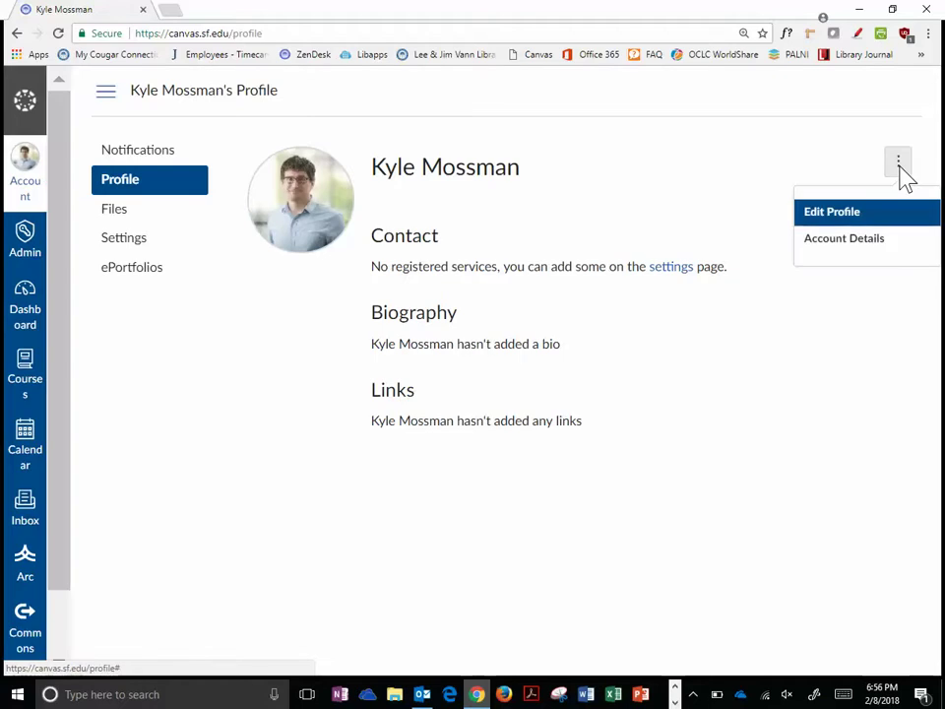
pyautogui.click(859, 219)
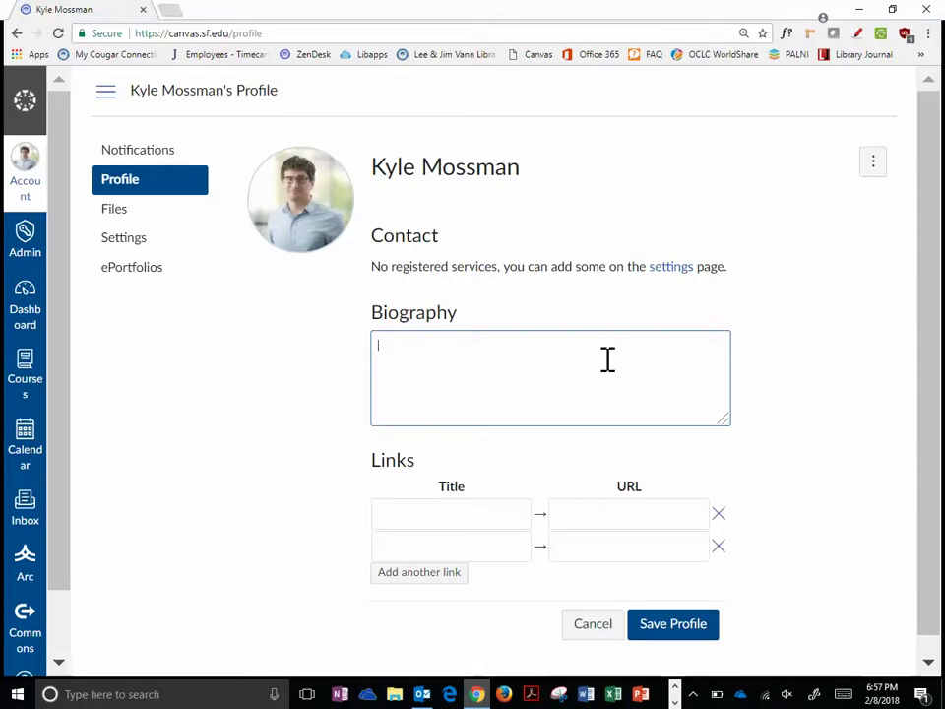
pyautogui.scroll(-1, 607, 359)
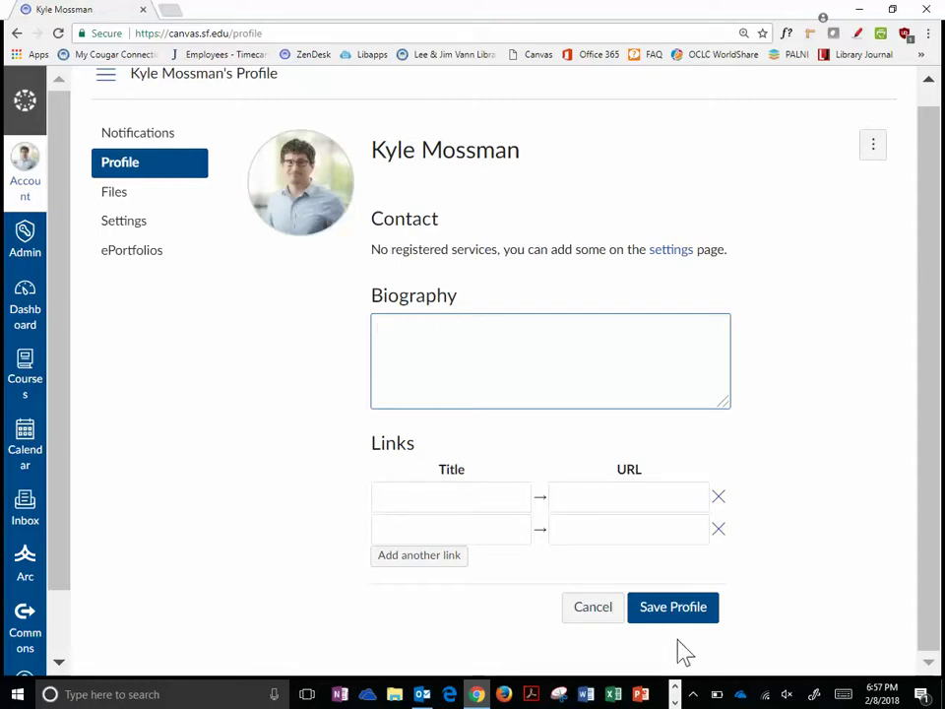
pyautogui.click(673, 611)
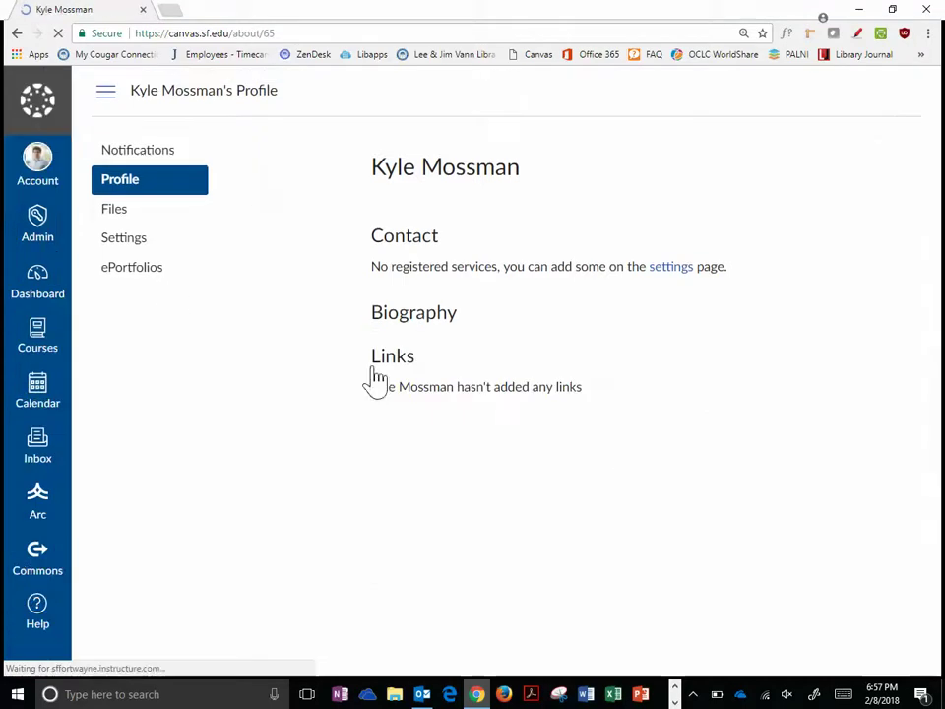
# Open the account's Settings page and look over the personal details and web services
pyautogui.click(129, 242)
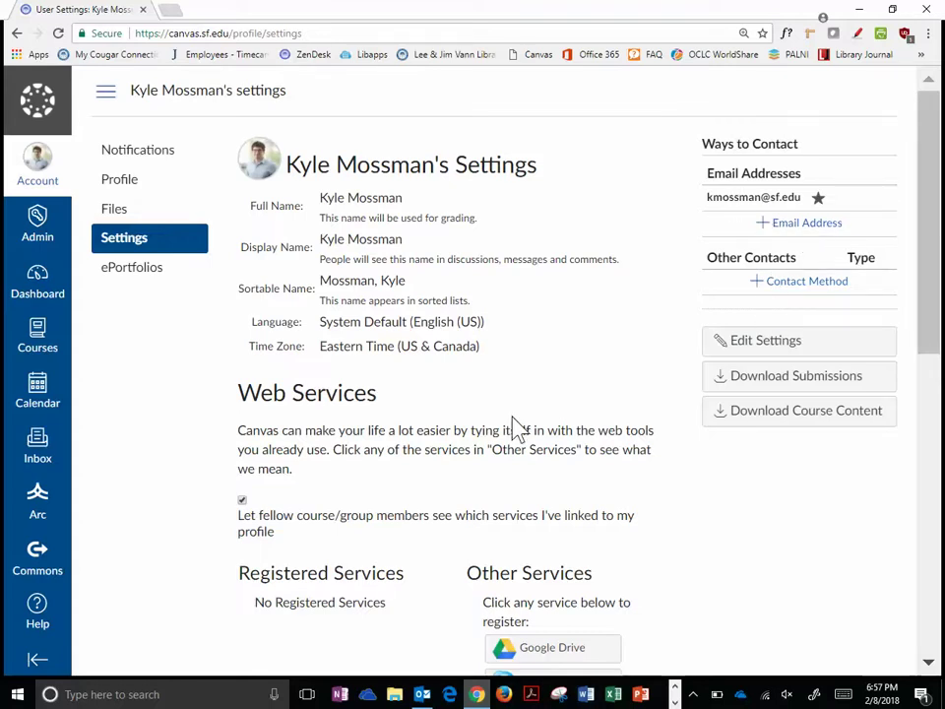
pyautogui.scroll(-2, 330, 374)
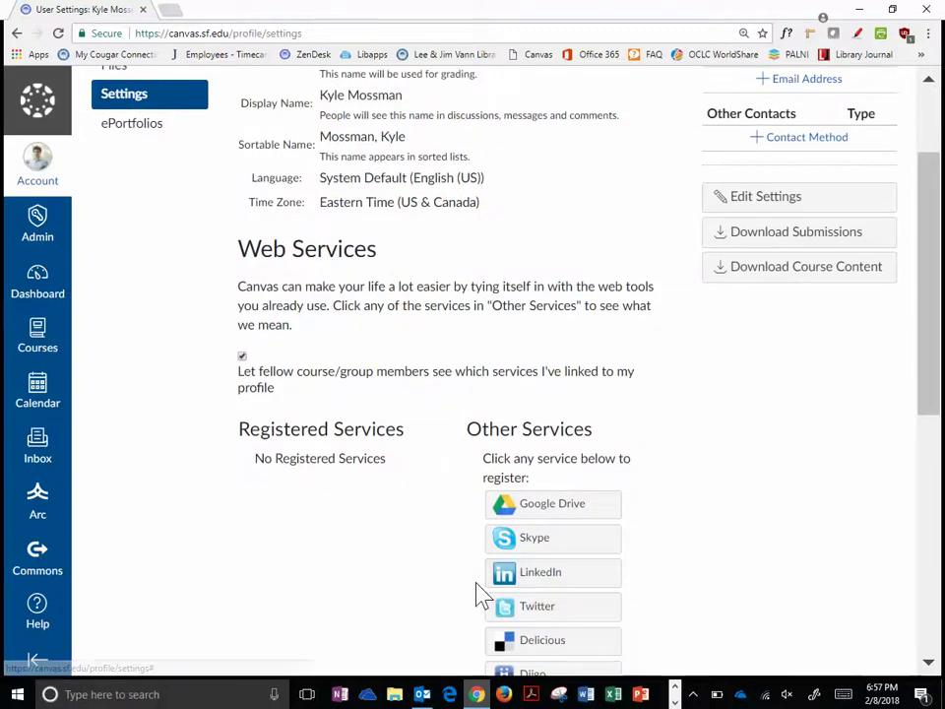
pyautogui.scroll(-1, 481, 595)
pyautogui.scroll(2, 392, 477)
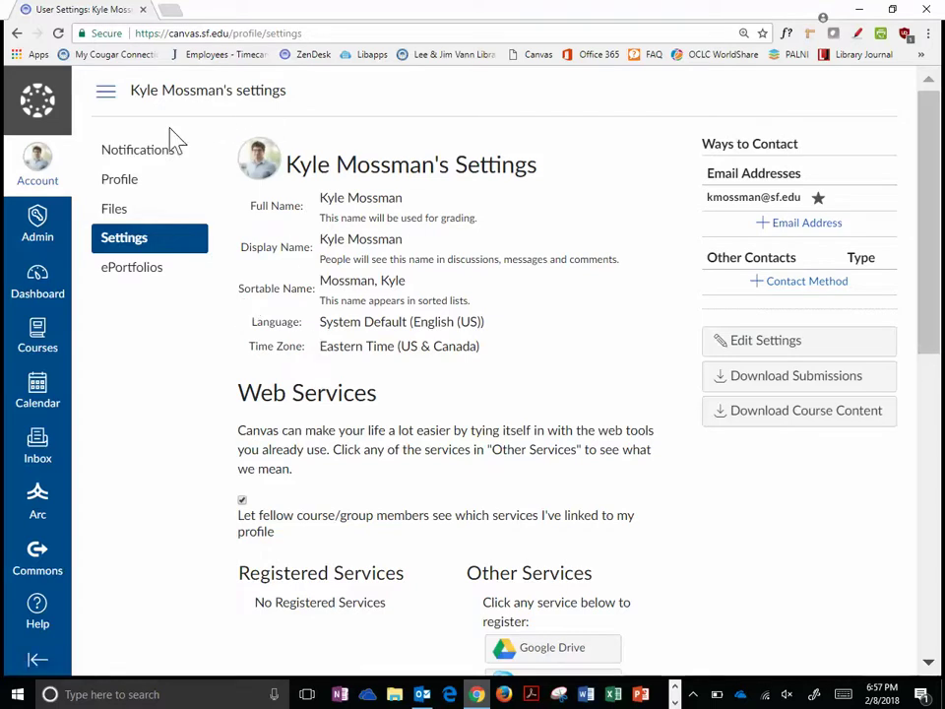
# Open the account's Notification Preferences and examine the notification categories and their delivery frequencies
pyautogui.click(137, 158)
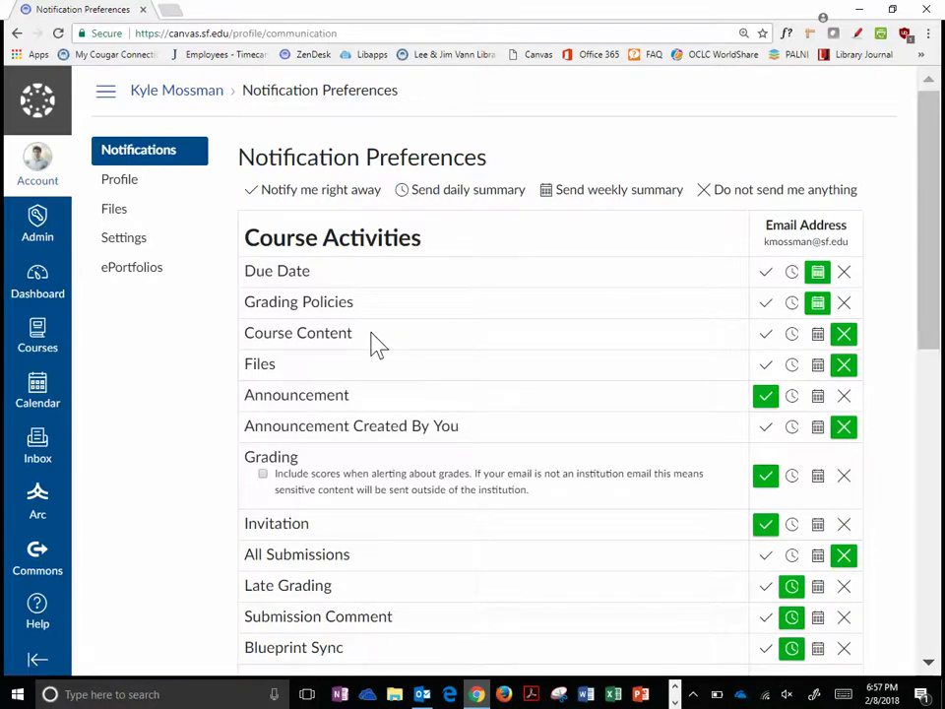
pyautogui.scroll(-1, 374, 345)
pyautogui.scroll(-1, 374, 335)
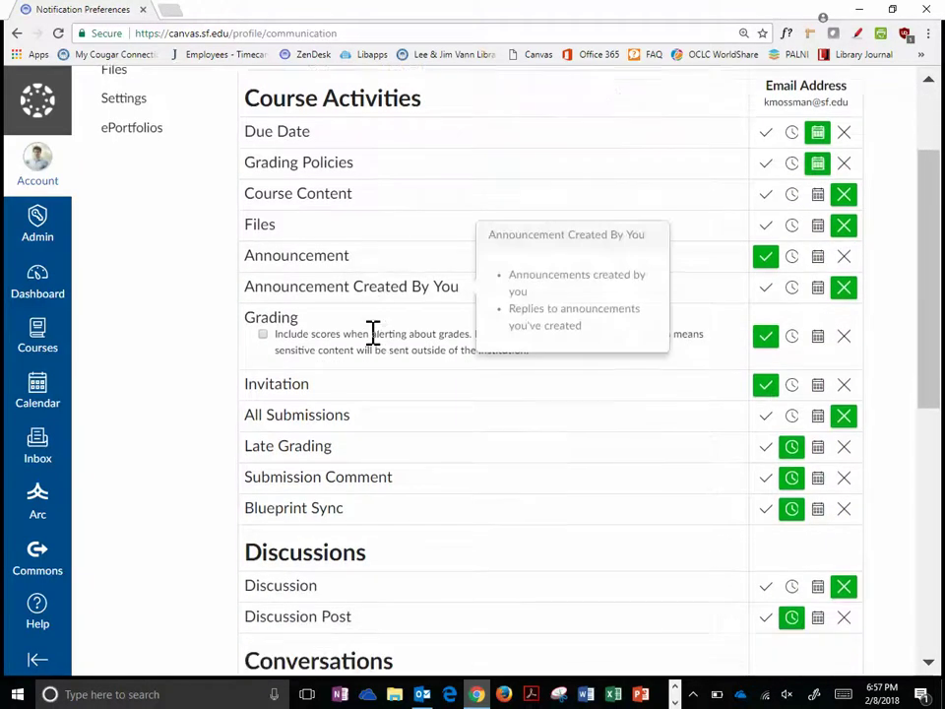
pyautogui.scroll(-3, 195, 379)
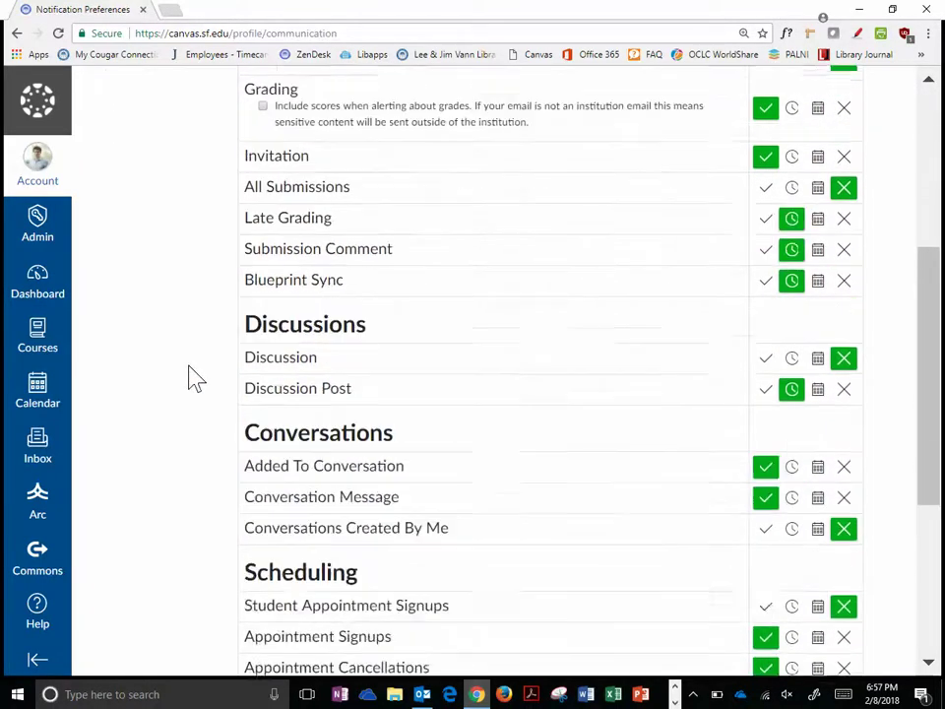
pyautogui.scroll(3, 195, 379)
pyautogui.scroll(-3, 195, 379)
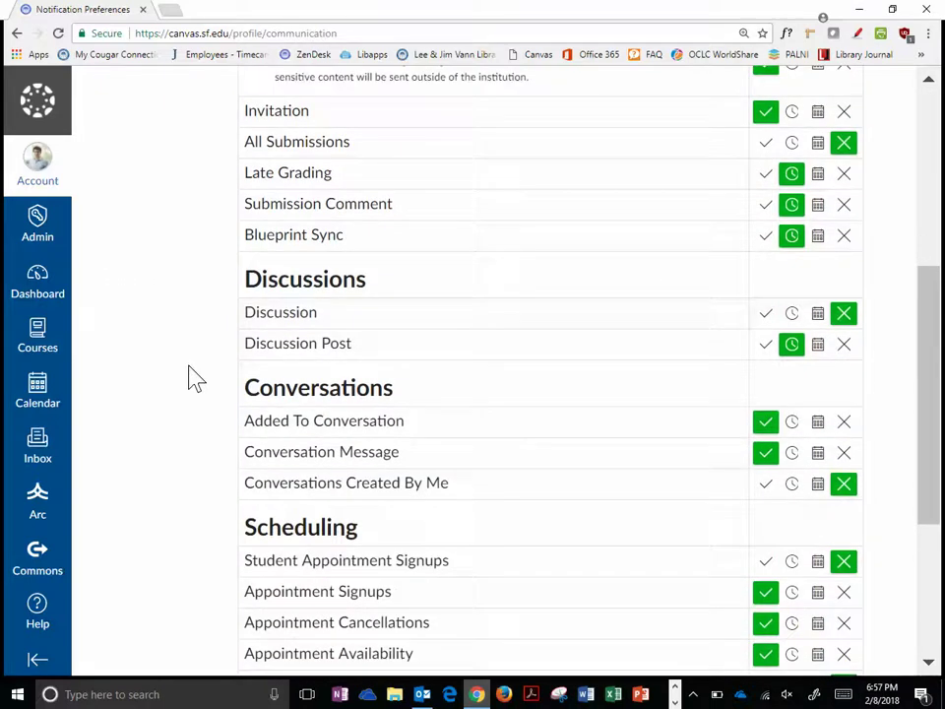
pyautogui.scroll(3, 195, 379)
pyautogui.scroll(-5, 195, 379)
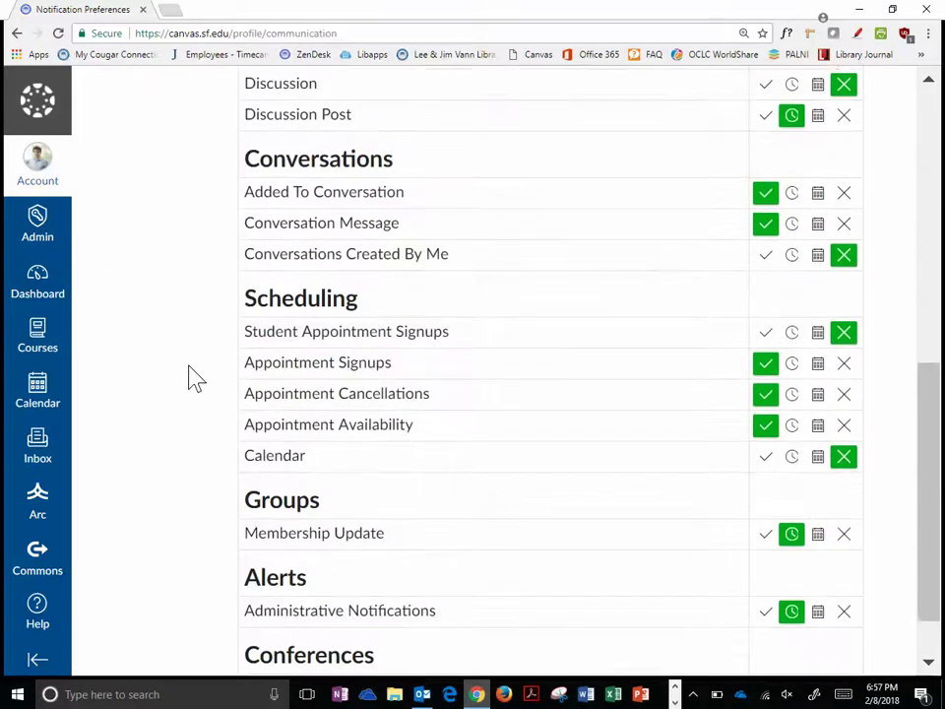
# Set the Added To Conversation notification under Conversations to send a daily summary
pyautogui.scroll(-1, 193, 377)
pyautogui.scroll(10, 188, 377)
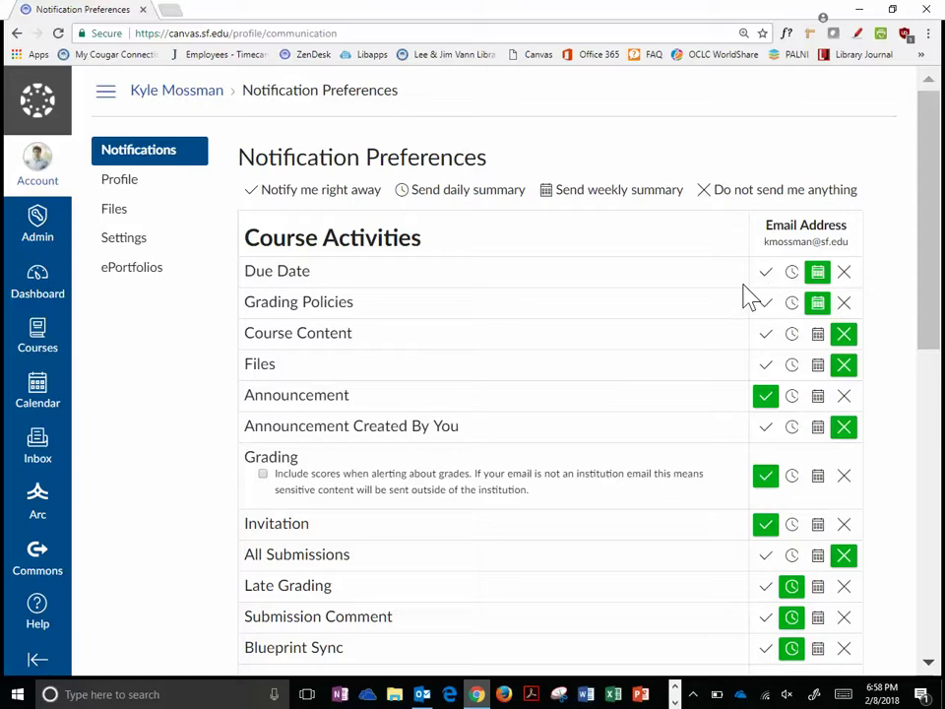
pyautogui.scroll(-10, 715, 311)
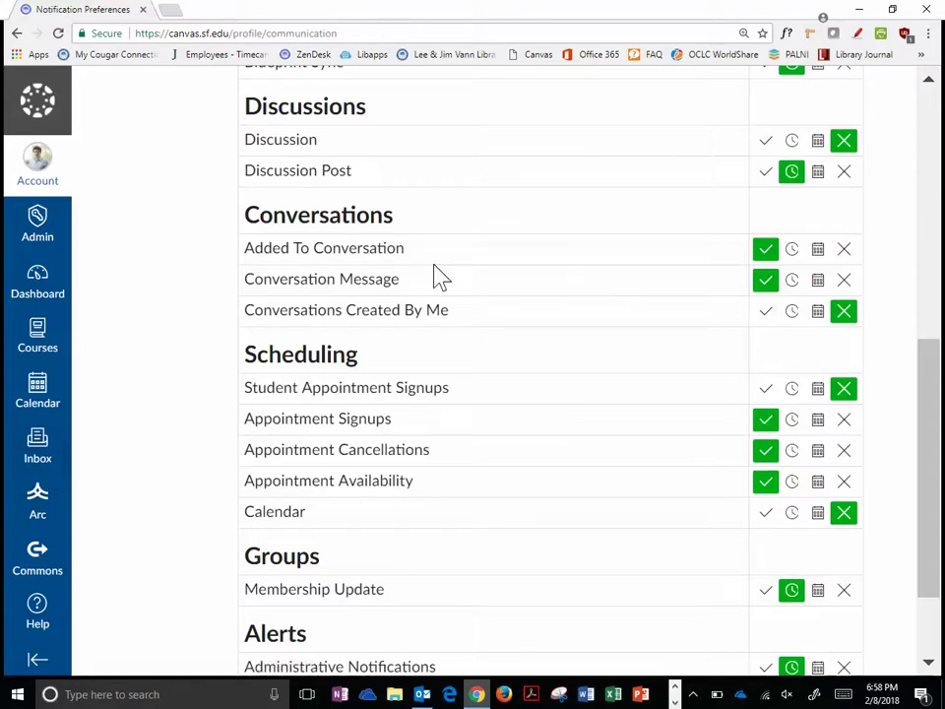
pyautogui.click(792, 250)
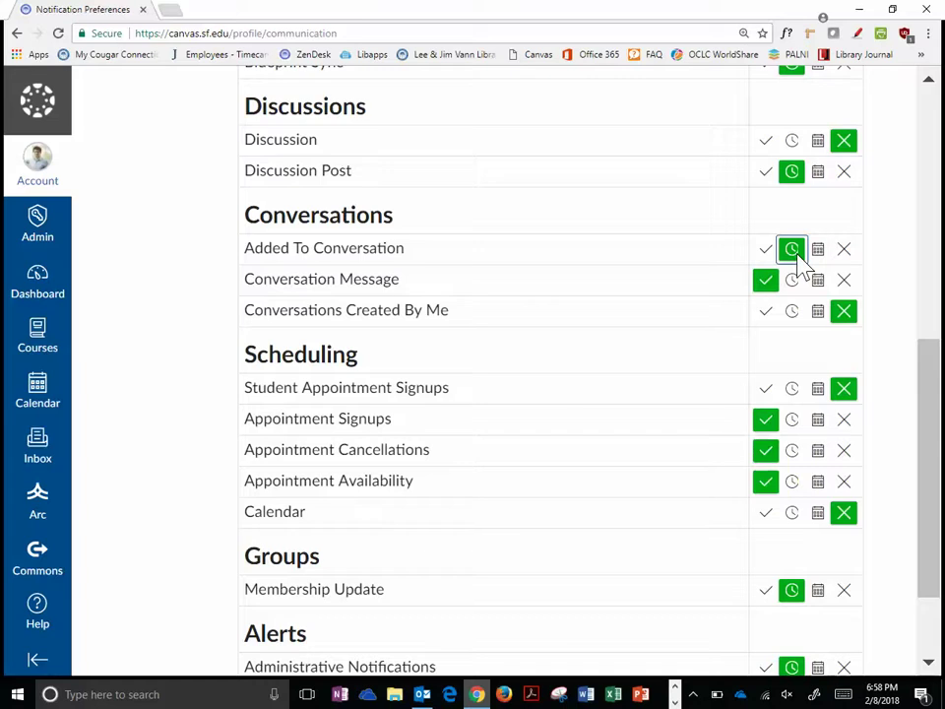
# Review the notification frequencies from Course Activities through Conferences, and return to the Dashboard
pyautogui.scroll(2, 562, 258)
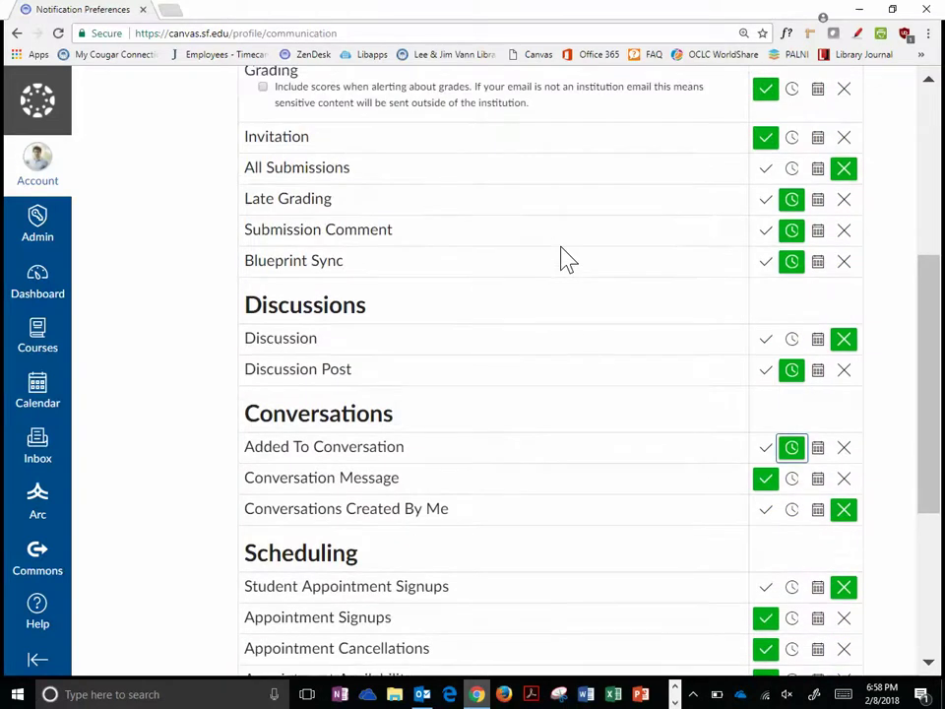
pyautogui.scroll(4, 566, 258)
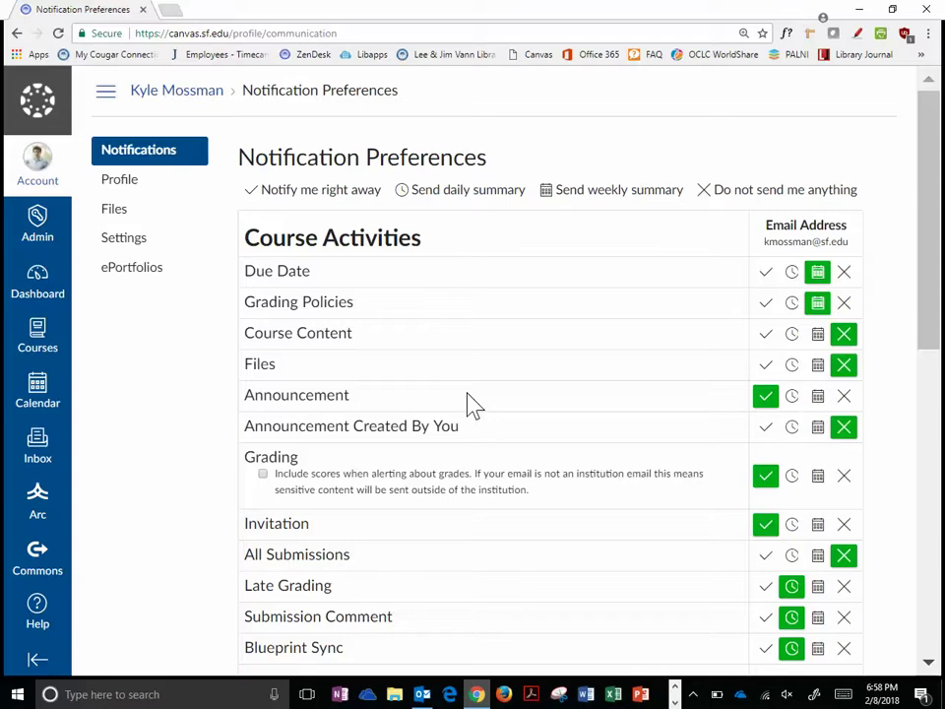
pyautogui.scroll(-1, 471, 404)
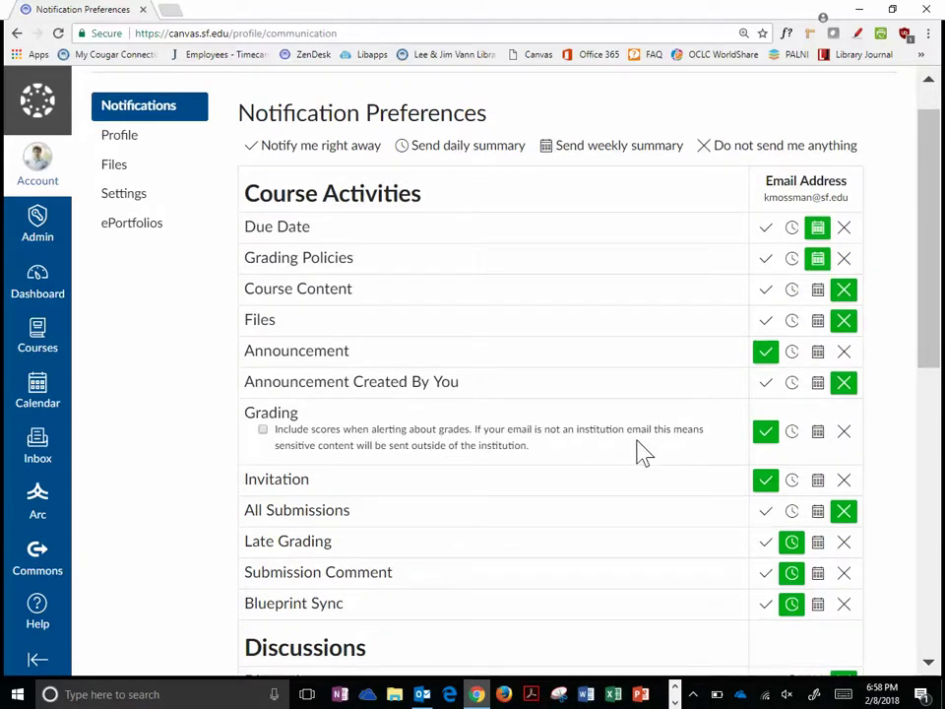
pyautogui.scroll(-2, 643, 451)
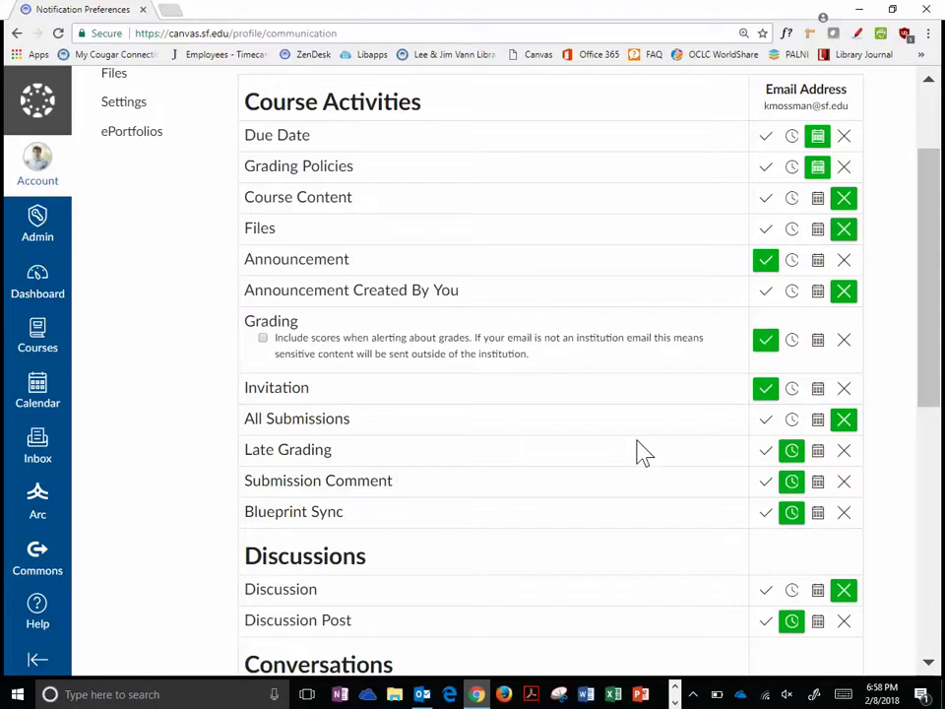
pyautogui.scroll(3, 643, 451)
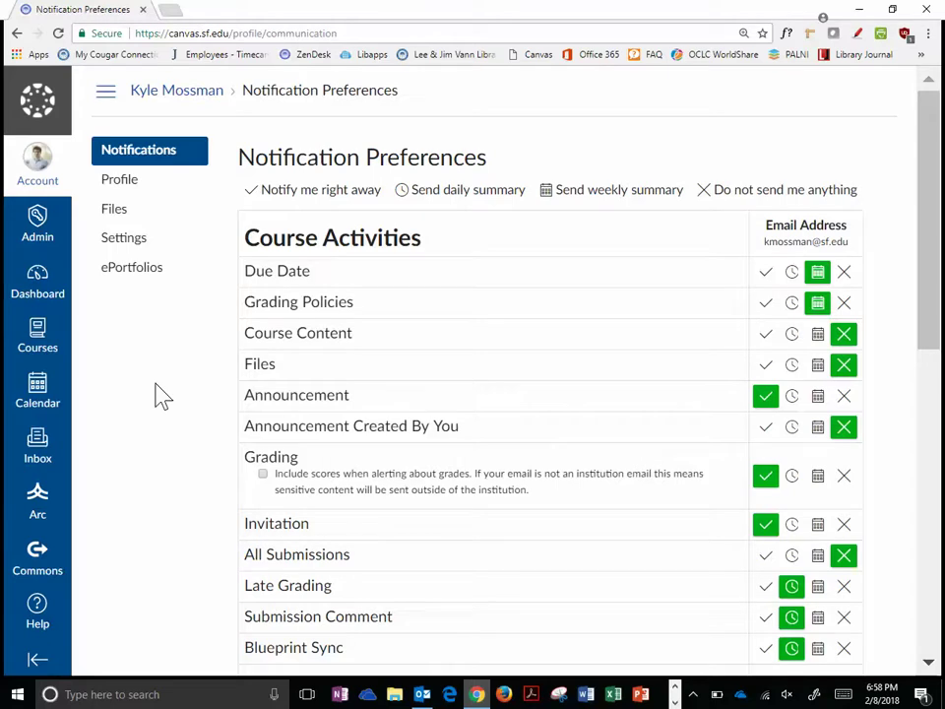
pyautogui.scroll(-4, 163, 396)
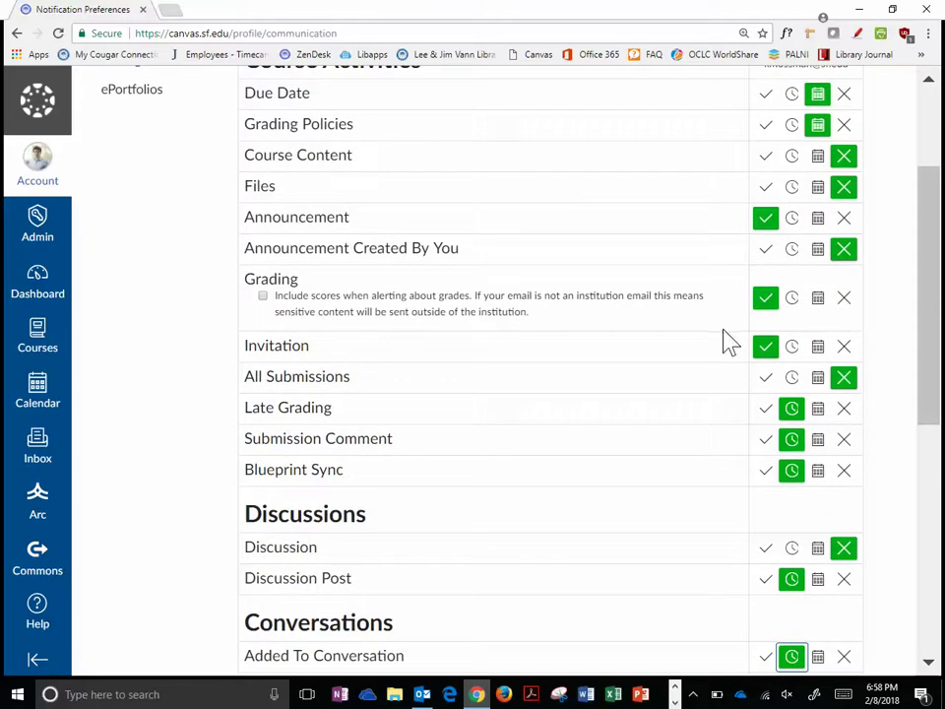
pyautogui.scroll(-5, 621, 413)
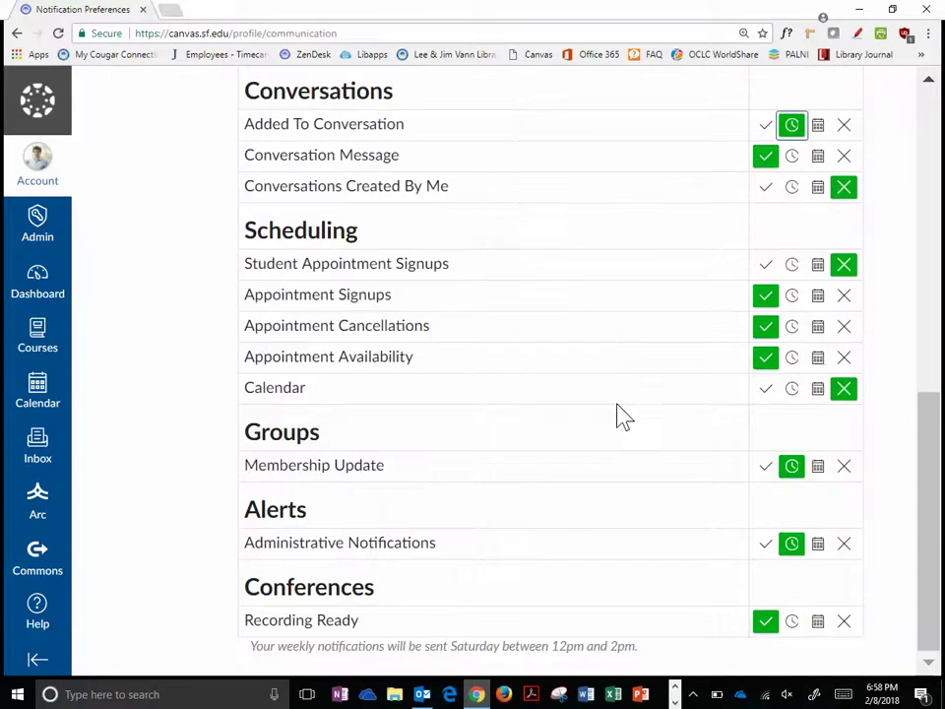
pyautogui.scroll(7, 186, 515)
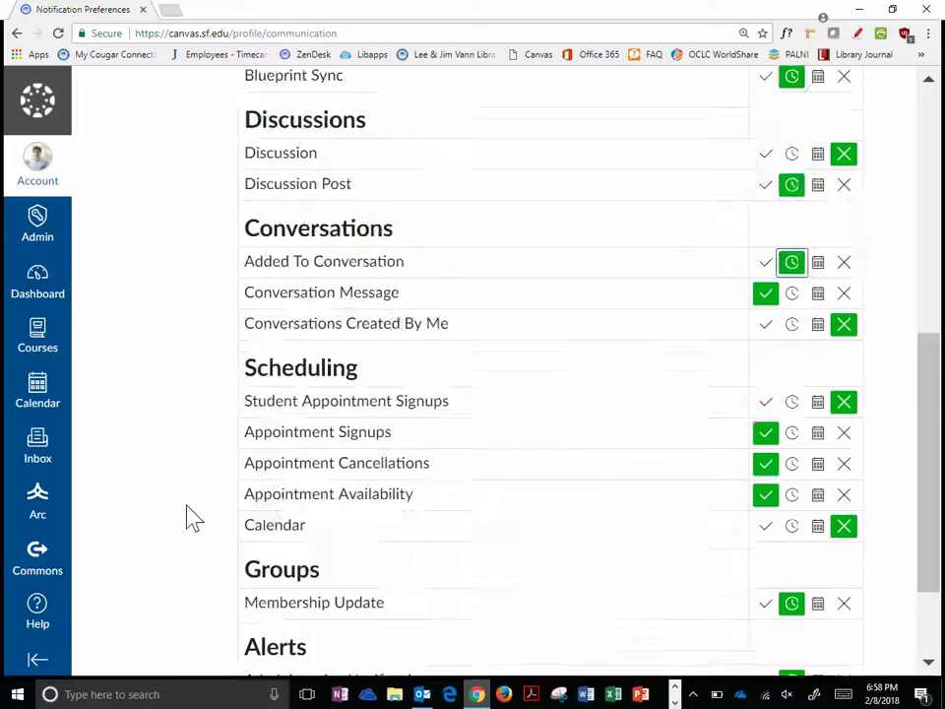
pyautogui.click(33, 116)
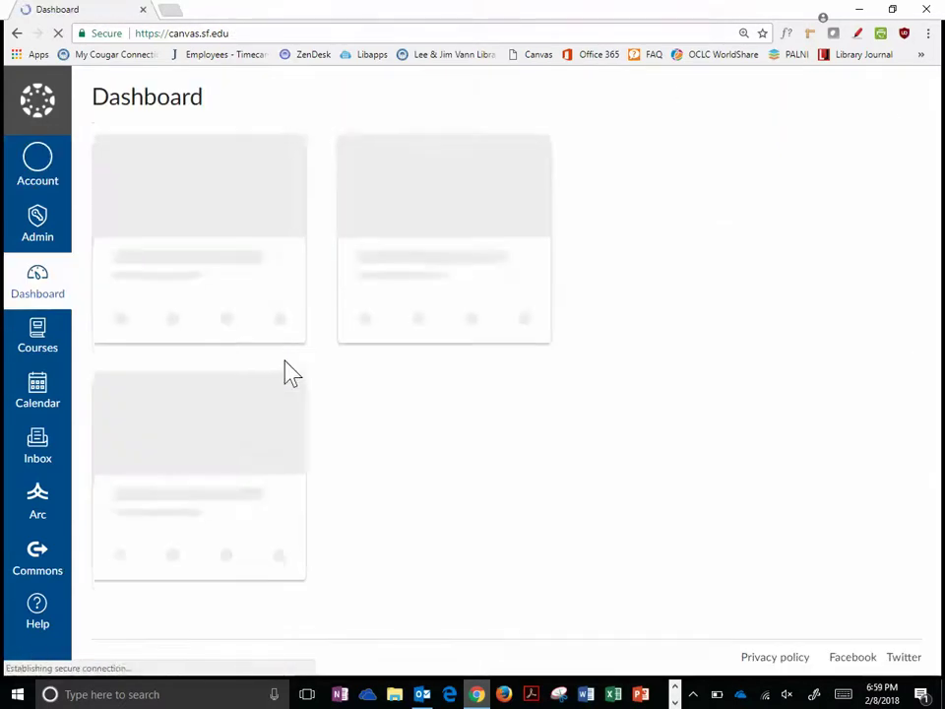